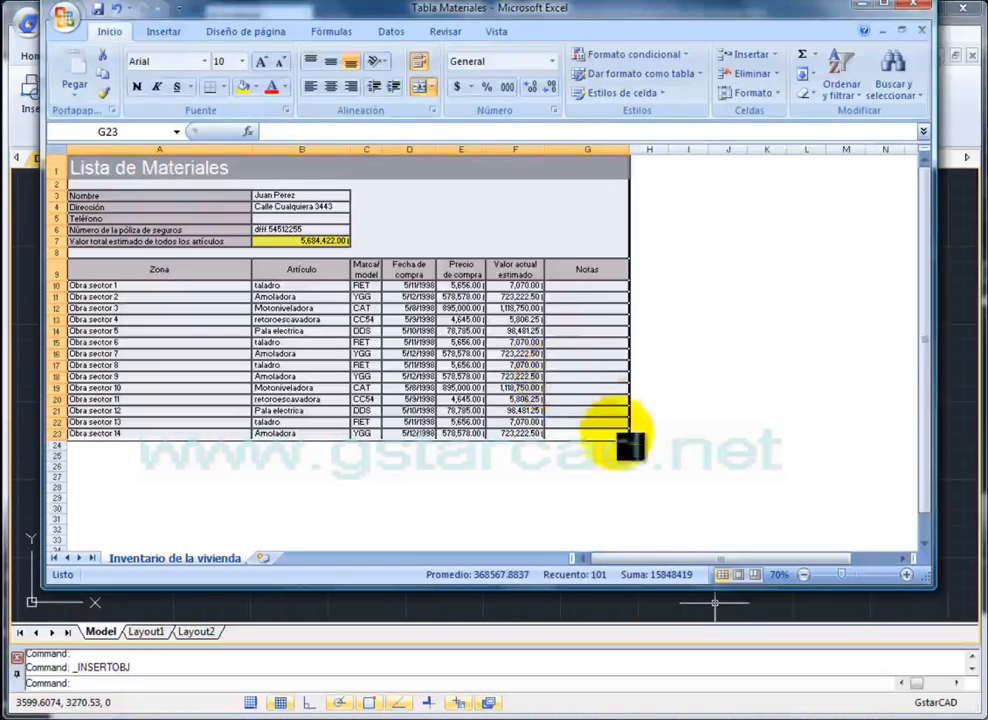
- Copy the Lista de Materiales range A1:G23 in Excel, then minimize Excel to reveal Drawing2.dwg
{"action": "left_click", "coordinate": [605, 433]}
{"action": "left_click_drag", "start_coordinate": [601, 431], "coordinate": [78, 165]}
{"action": "right_click", "coordinate": [80, 167]}
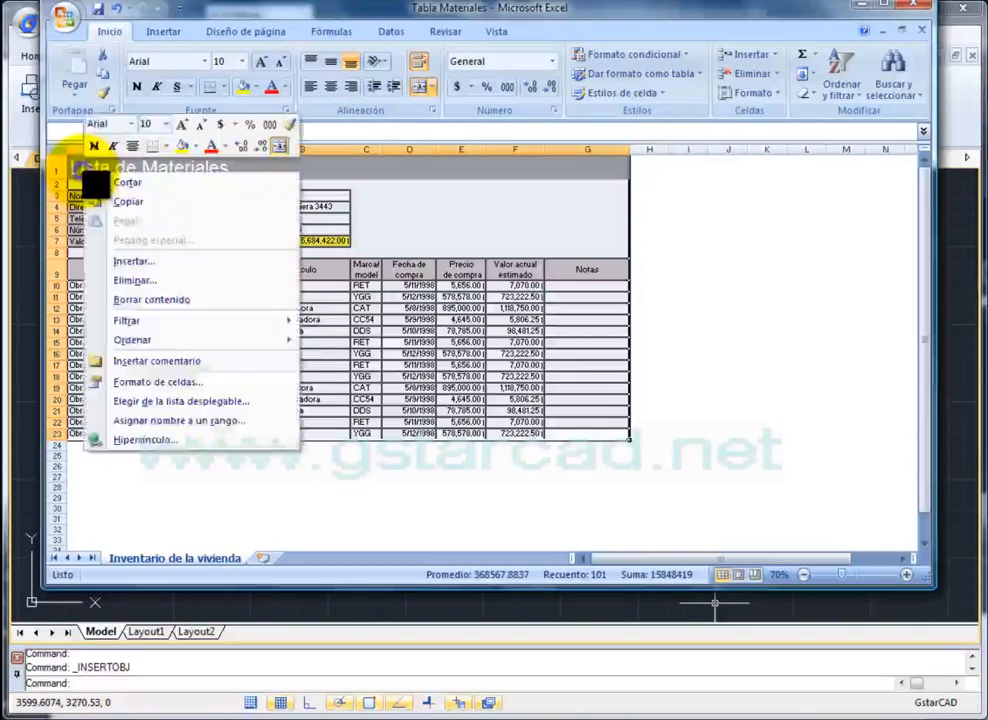
{"action": "left_click", "coordinate": [134, 203]}
{"action": "left_click", "coordinate": [864, 10]}
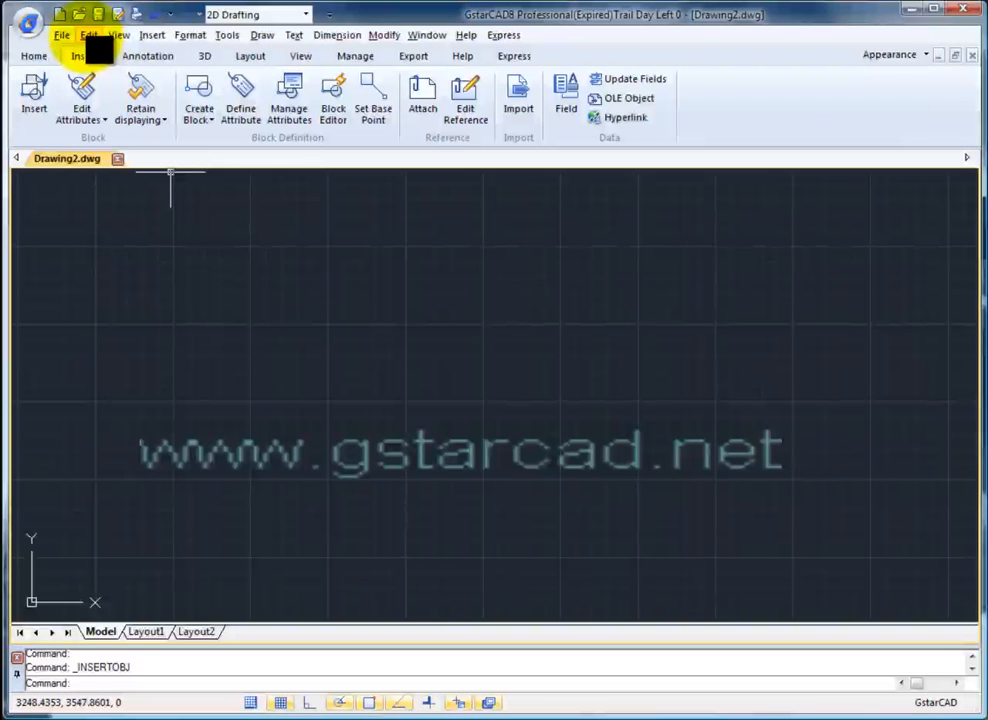
- Paste the copied materials table into the drawing at a picked insertion point
{"action": "left_click", "coordinate": [89, 36]}
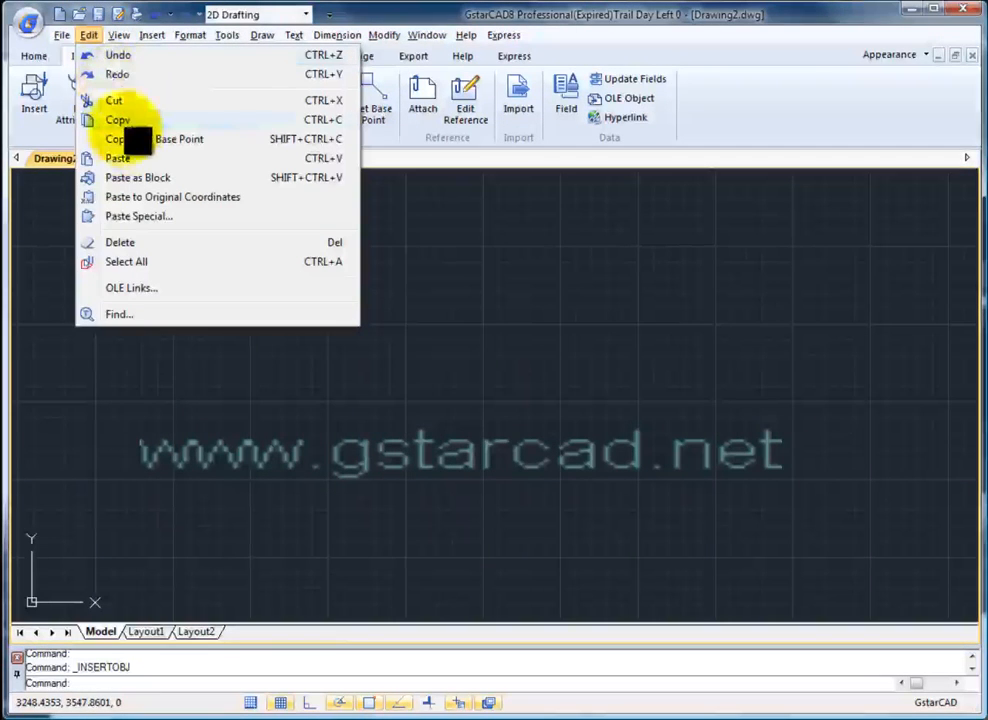
{"action": "left_click", "coordinate": [122, 160]}
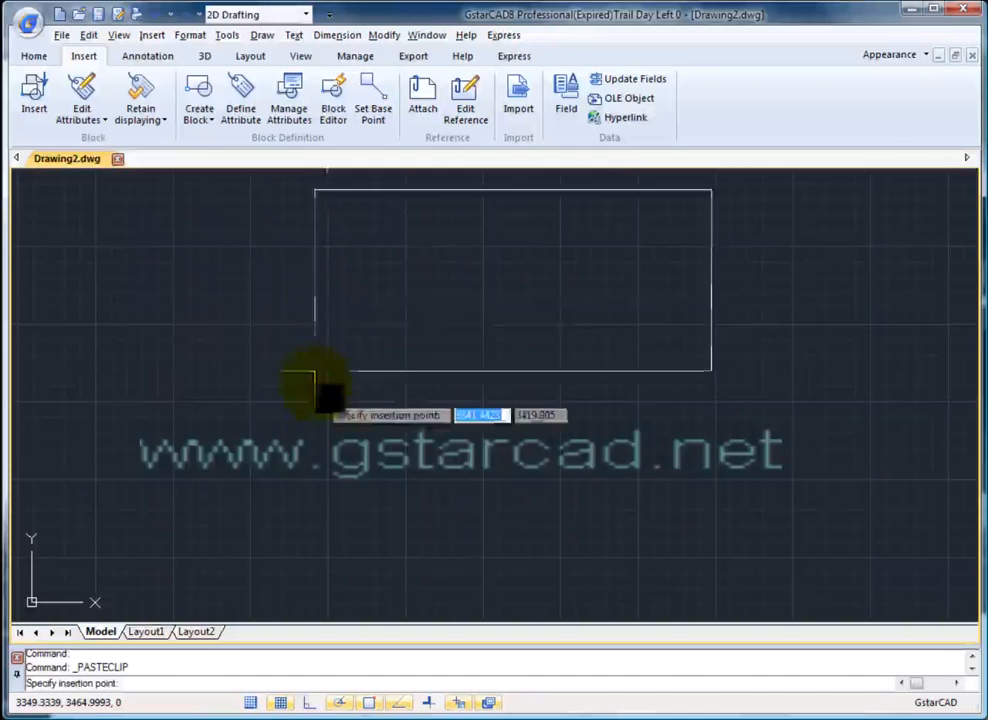
{"action": "left_click", "coordinate": [272, 440]}
- Zoom and pan across the pasted table to check its title, Zona and Notas columns
{"action": "scroll", "coordinate": [432, 379], "scroll_direction": "up", "scroll_amount": 4}
{"action": "mouse_move", "coordinate": [455, 365]}
{"action": "middle_mouse_down"}
{"action": "mouse_move", "coordinate": [729, 482]}
{"action": "mouse_move", "coordinate": [822, 441]}
{"action": "middle_mouse_up"}
{"action": "mouse_move", "coordinate": [342, 491]}
{"action": "middle_mouse_down"}
{"action": "mouse_move", "coordinate": [417, 473]}
{"action": "mouse_move", "coordinate": [398, 550]}
{"action": "middle_mouse_up"}
{"action": "middle_click_drag", "start_coordinate": [419, 324], "coordinate": [403, 570]}
{"action": "scroll", "coordinate": [445, 383], "scroll_direction": "down", "scroll_amount": 2}
{"action": "middle_click_drag", "start_coordinate": [445, 383], "coordinate": [244, 204]}
{"action": "mouse_move", "coordinate": [671, 496]}
{"action": "middle_mouse_down"}
{"action": "mouse_move", "coordinate": [406, 376]}
{"action": "mouse_move", "coordinate": [466, 454]}
{"action": "middle_mouse_up"}
{"action": "middle_click_drag", "start_coordinate": [432, 399], "coordinate": [560, 452]}
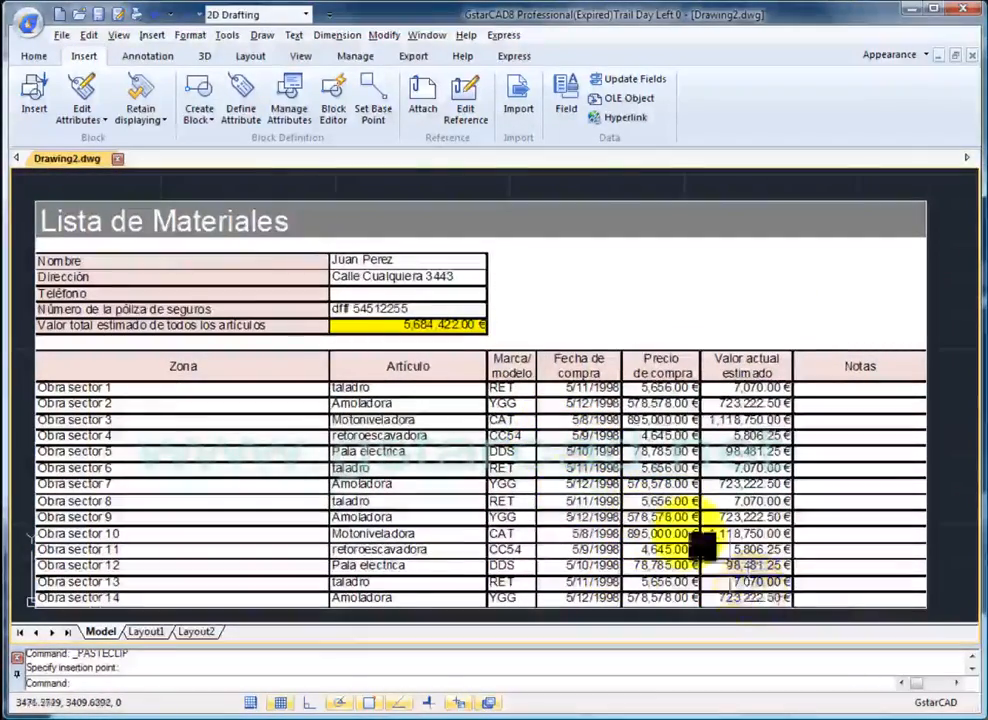
{"action": "scroll", "coordinate": [537, 428], "scroll_direction": "down", "scroll_amount": 3}
{"action": "middle_click_drag", "start_coordinate": [522, 406], "coordinate": [232, 307]}
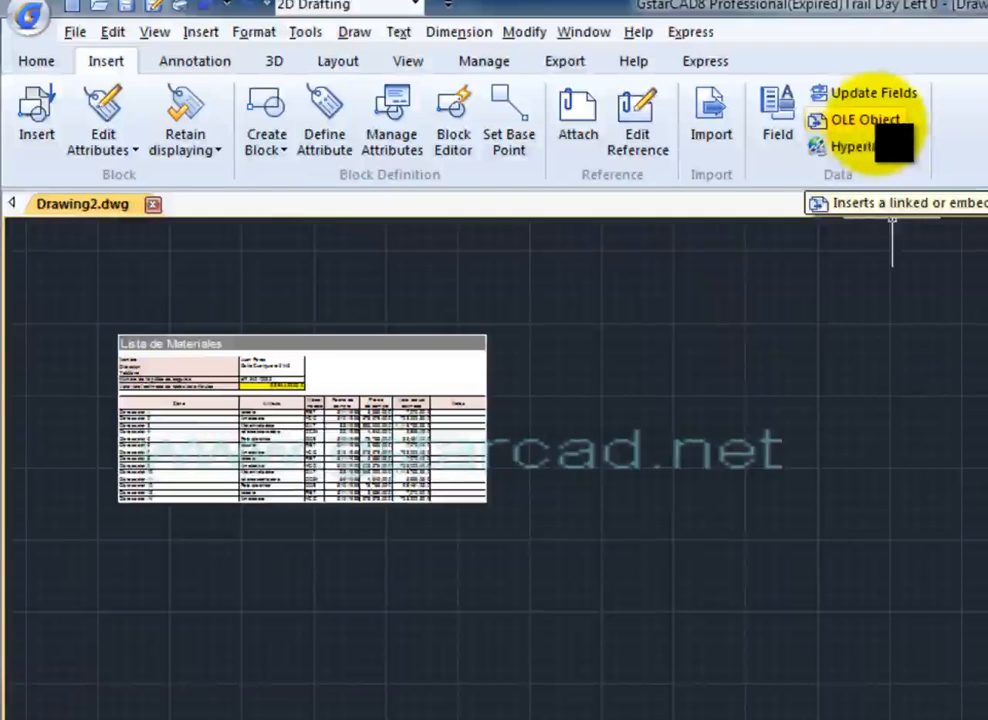
- Insert a new 'Hoja de cálculo de Microsoft Office Excel 97-2003' OLE object into the drawing
{"action": "left_click", "coordinate": [876, 124]}
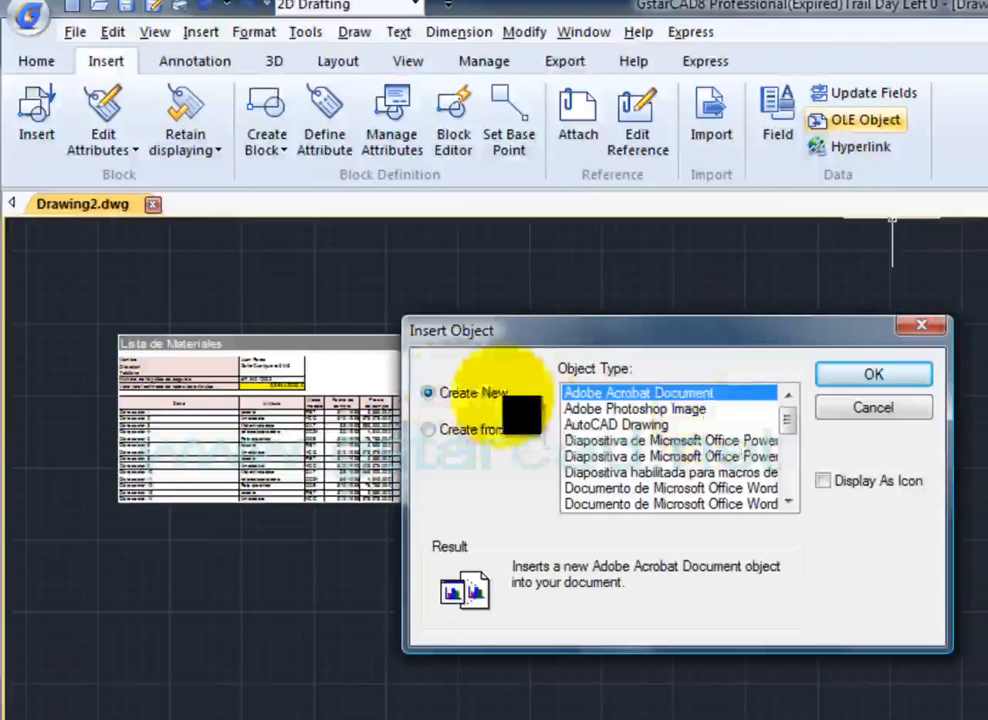
{"action": "mouse_move", "coordinate": [787, 443]}
{"action": "left_mouse_down"}
{"action": "mouse_move", "coordinate": [803, 476]}
{"action": "mouse_move", "coordinate": [789, 456]}
{"action": "left_mouse_up"}
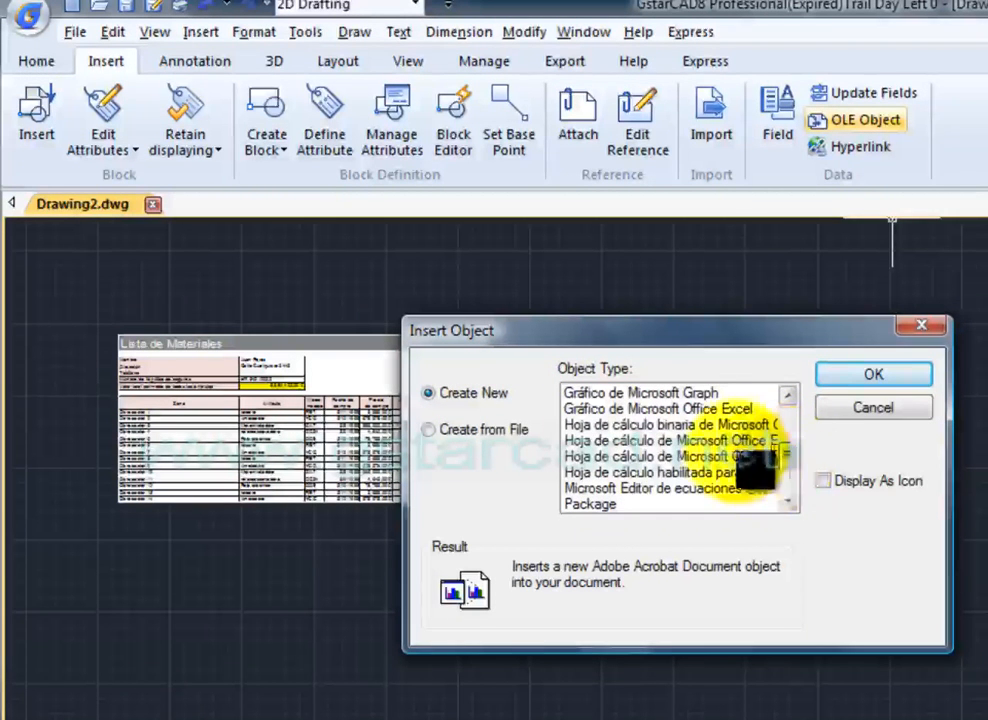
{"action": "left_click", "coordinate": [715, 440]}
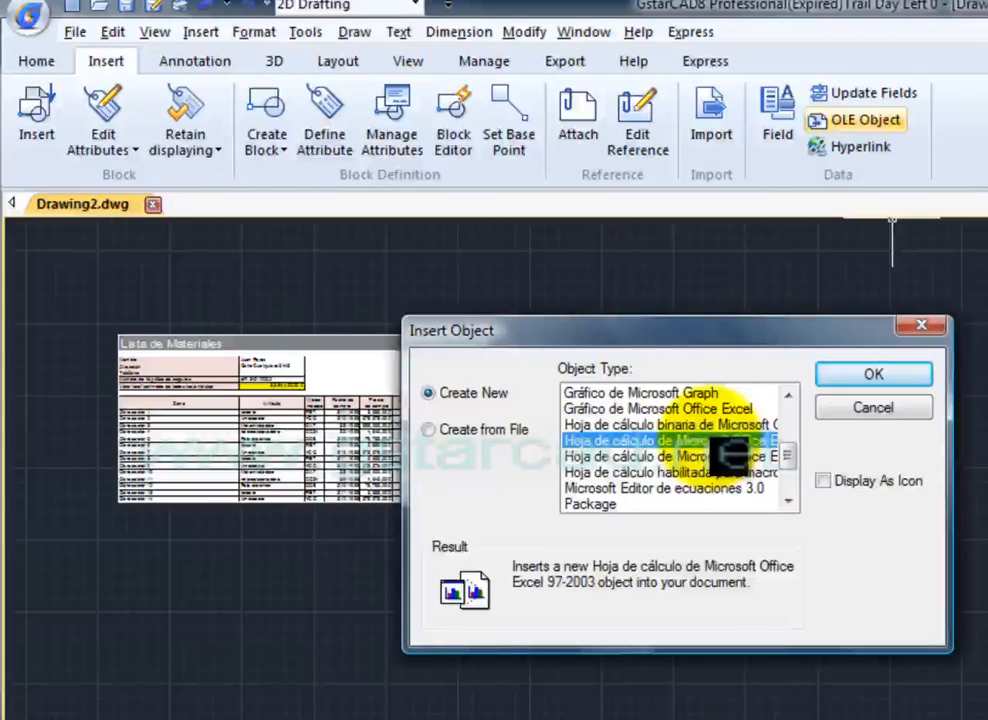
{"action": "left_click", "coordinate": [868, 375]}
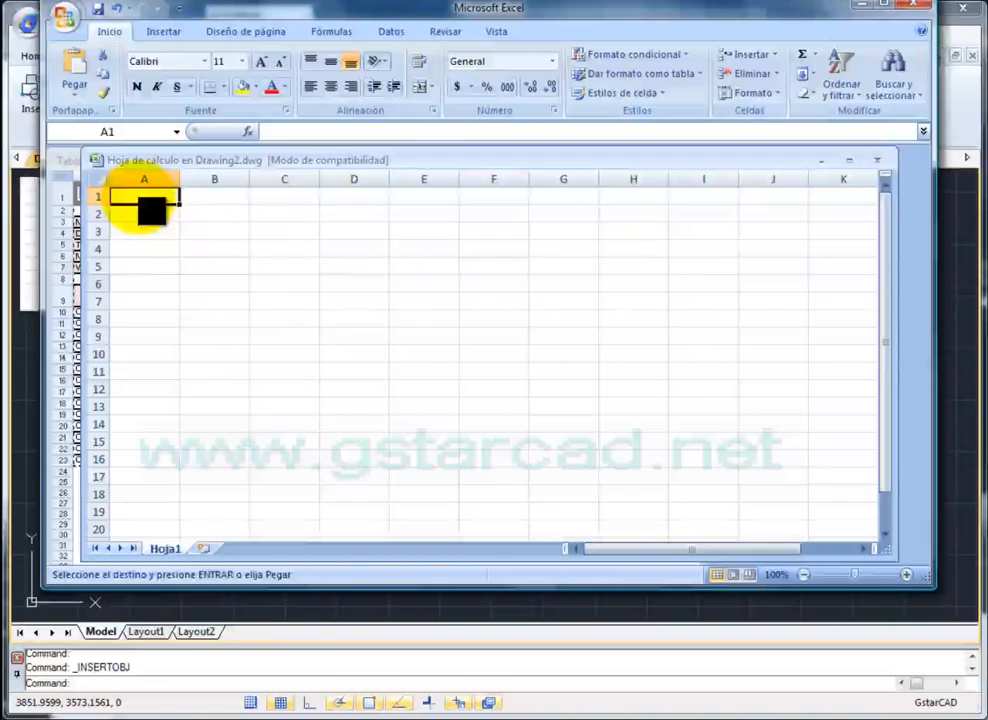
- Apply All Borders to the range A1:D8 in the embedded worksheet
{"action": "left_click_drag", "start_coordinate": [141, 198], "coordinate": [340, 320]}
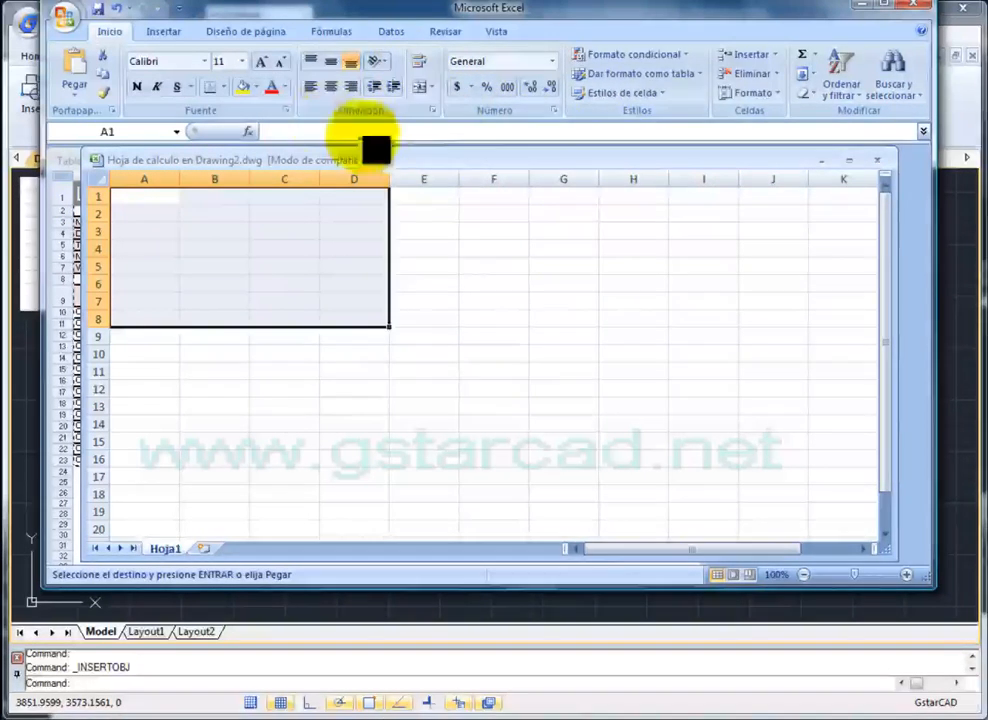
{"action": "left_click", "coordinate": [224, 87]}
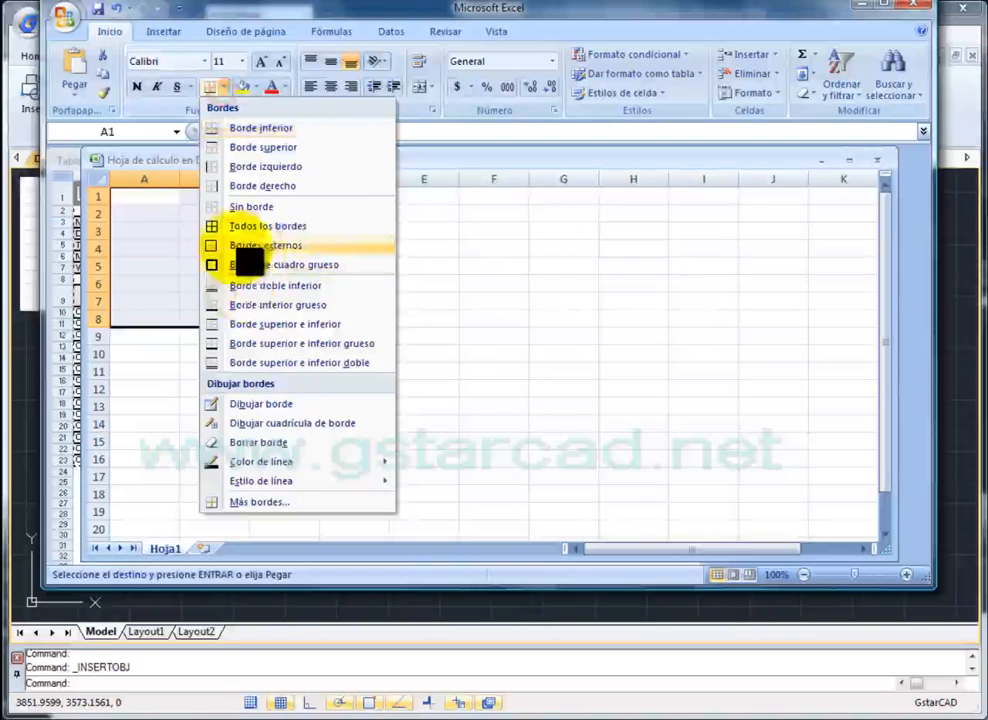
{"action": "left_click", "coordinate": [243, 244]}
{"action": "left_click", "coordinate": [224, 87]}
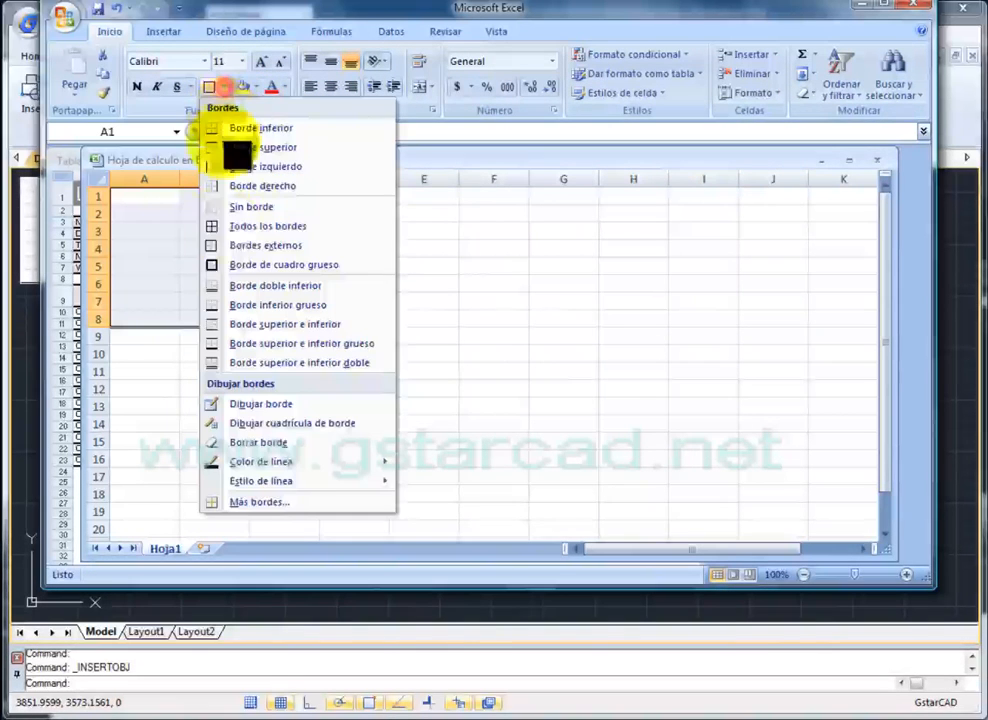
{"action": "left_click", "coordinate": [234, 226]}
- Enter ggg, ggg, ccc, cgxgxg and dgdgdgdg in cells A1, B2, B5, C6 and C3
{"action": "left_click", "coordinate": [160, 200]}
{"action": "type", "text": "ggg"}
{"action": "left_click", "coordinate": [210, 215]}
{"action": "type", "text": "ggg"}
{"action": "left_click", "coordinate": [216, 272]}
{"action": "type", "text": "ccc"}
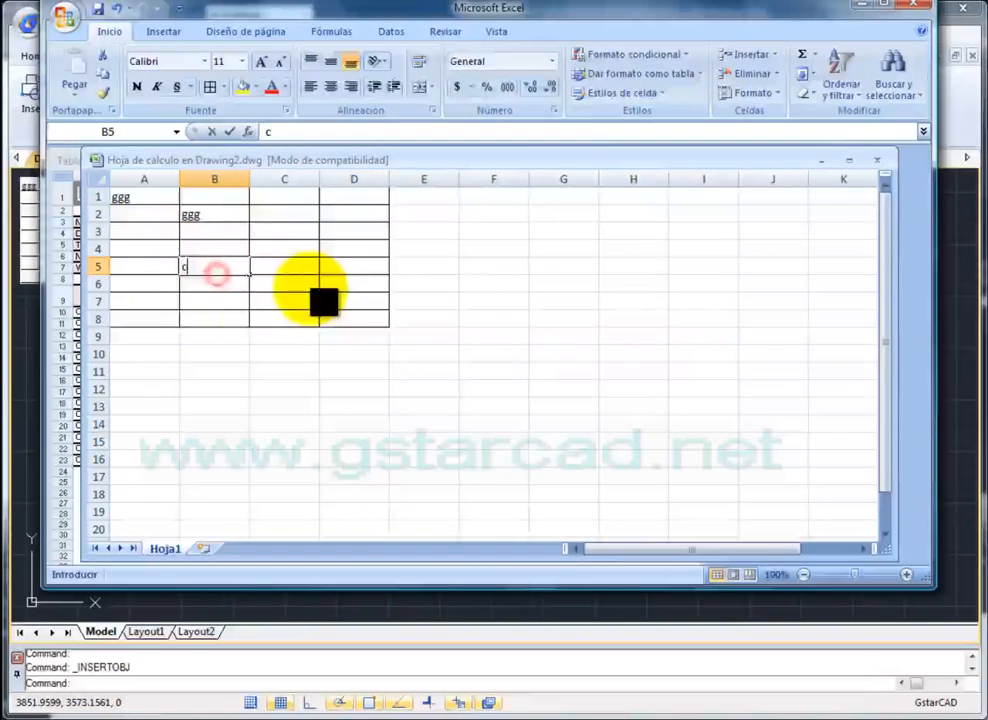
{"action": "left_click", "coordinate": [298, 286]}
{"action": "type", "text": "cgxgxg"}
{"action": "left_click", "coordinate": [285, 232]}
{"action": "type", "text": "dgdgdgdg"}
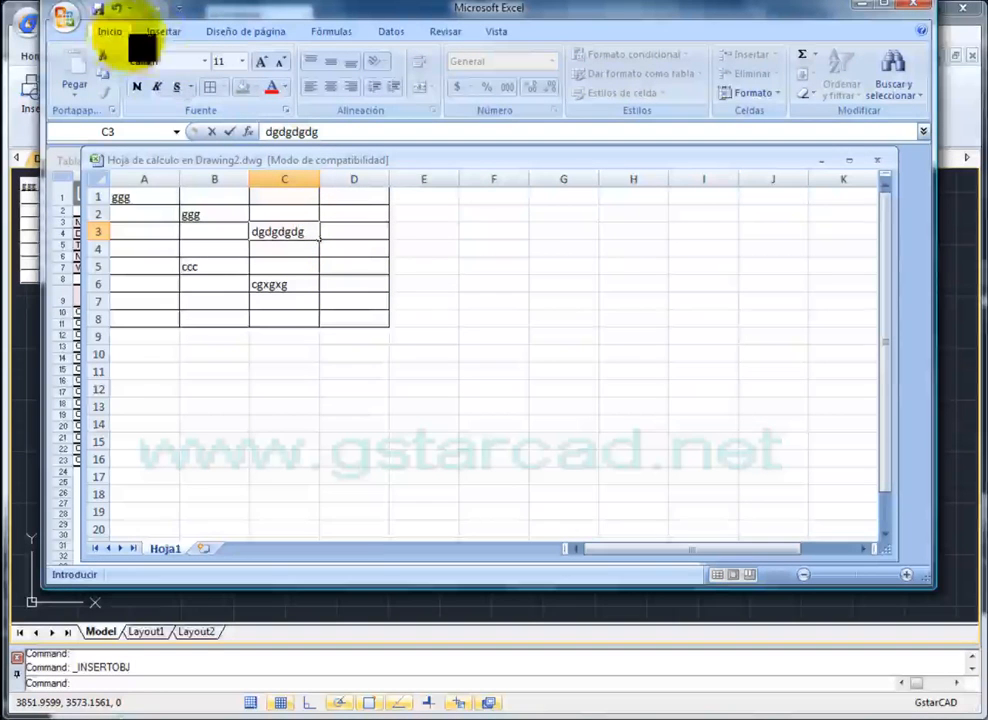
{"action": "left_click", "coordinate": [229, 131]}
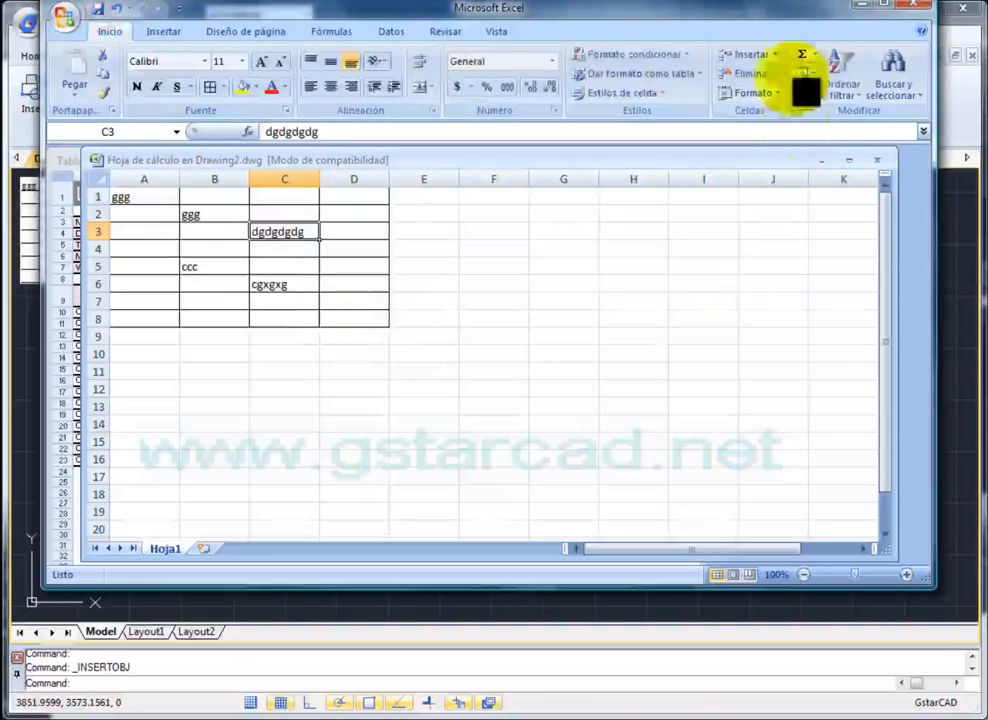
- Return to the drawing and move the grid table to the left of the materials list
{"action": "left_click", "coordinate": [859, 5]}
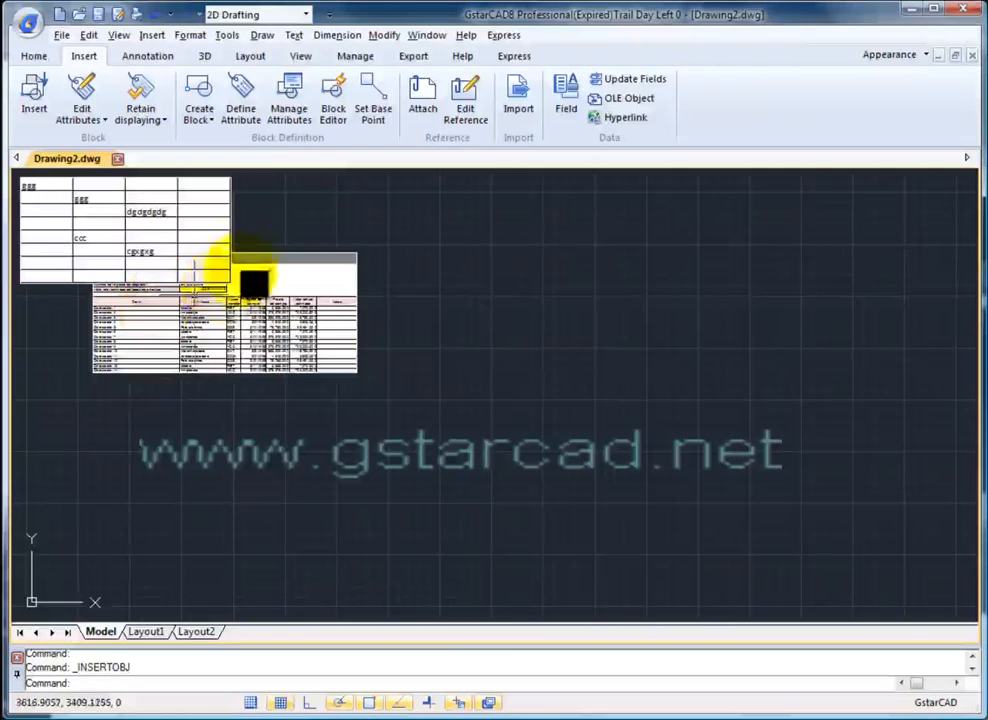
{"action": "left_click_drag", "start_coordinate": [274, 244], "coordinate": [630, 350]}
{"action": "left_click", "coordinate": [633, 337]}
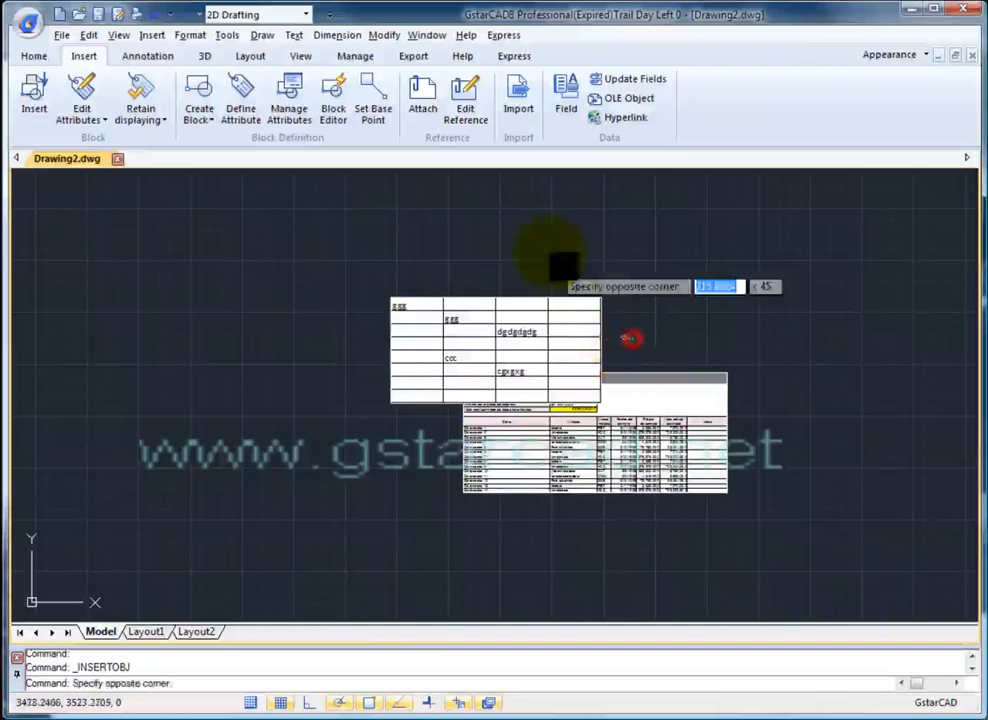
{"action": "left_click", "coordinate": [550, 252]}
{"action": "key", "text": "Return"}
{"action": "left_click", "coordinate": [612, 316]}
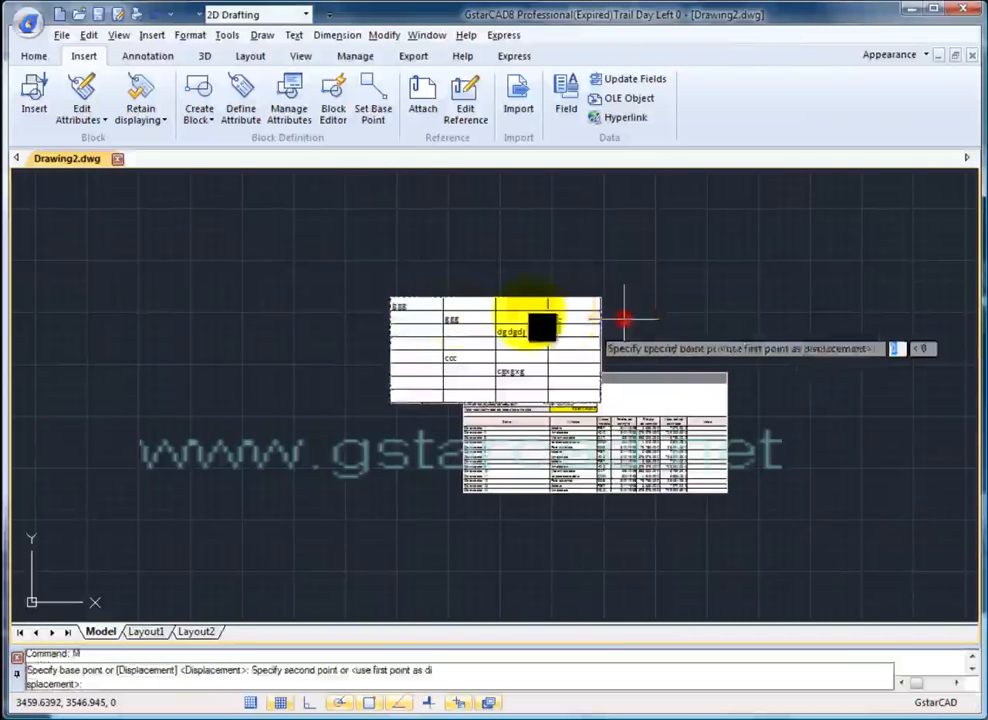
{"action": "left_click", "coordinate": [358, 300]}
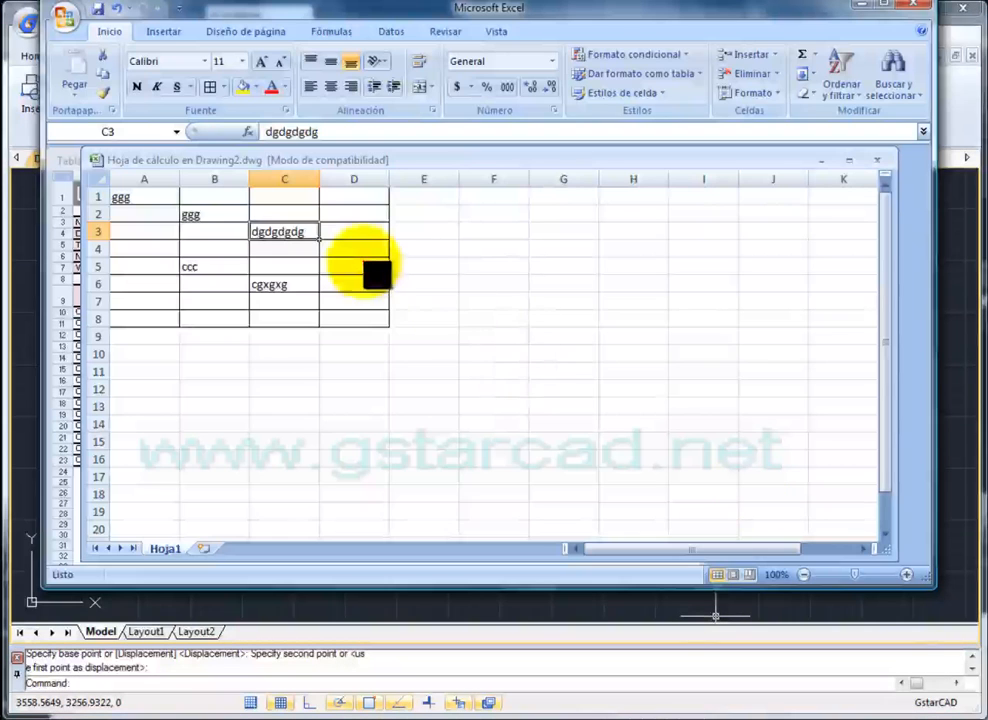
- Reopen the worksheet, add gg, fff in C4, dfdf in B4 and A4, then close it
{"action": "left_click", "coordinate": [358, 264]}
{"action": "type", "text": "gg"}
{"action": "left_click", "coordinate": [286, 250]}
{"action": "type", "text": "fff"}
{"action": "left_click", "coordinate": [216, 249]}
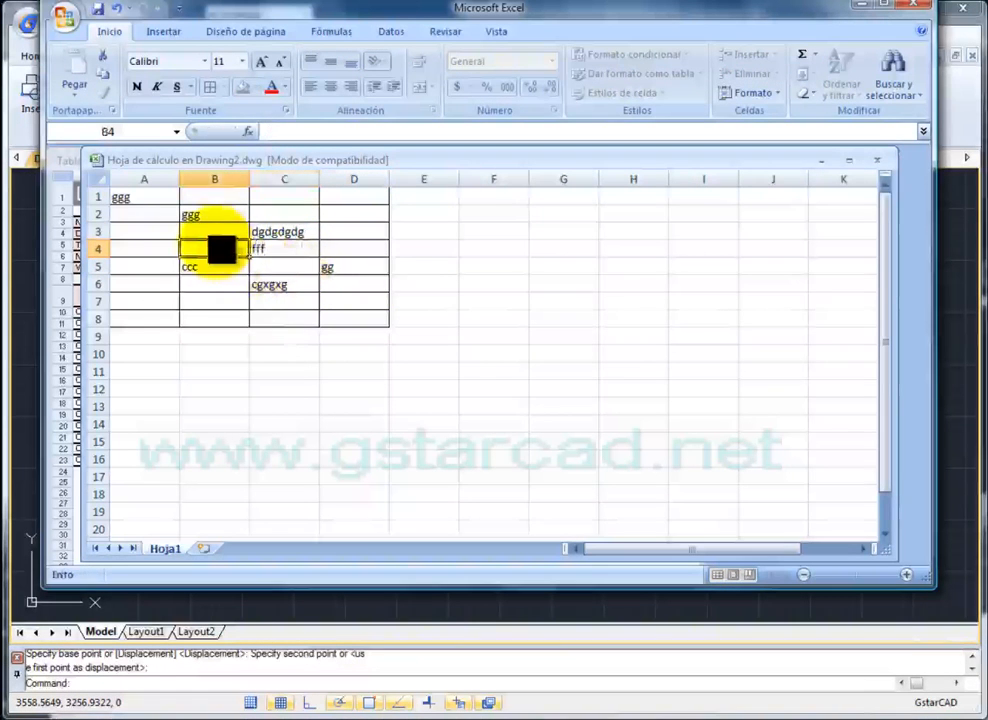
{"action": "type", "text": "dfdf"}
{"action": "left_click", "coordinate": [139, 230]}
{"action": "left_click", "coordinate": [135, 248]}
{"action": "type", "text": "dfdf"}
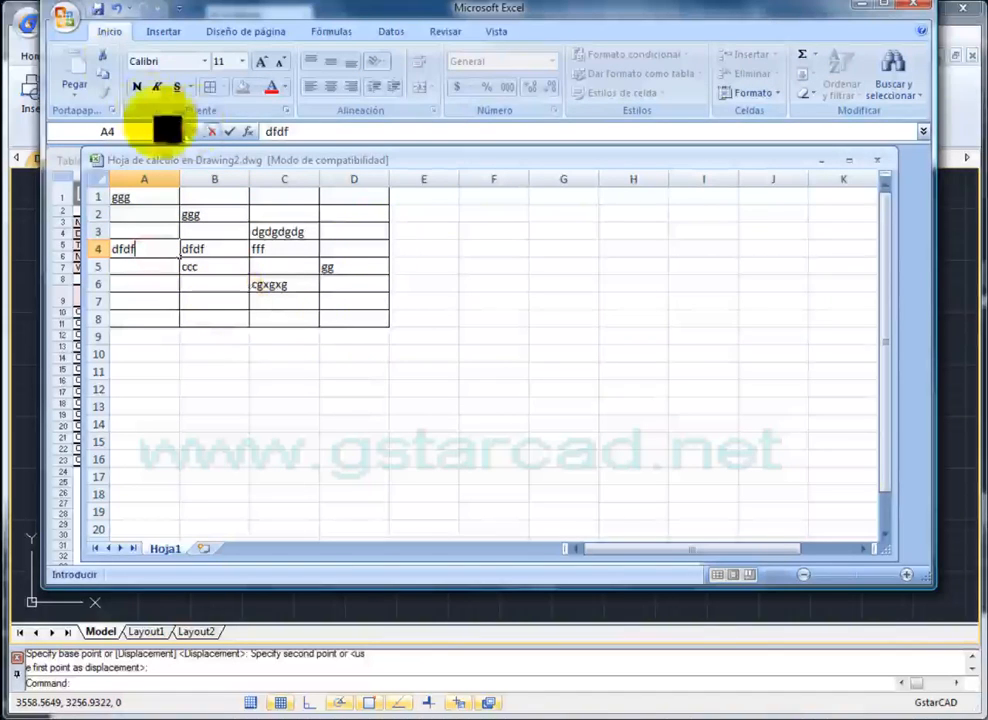
{"action": "left_click", "coordinate": [863, 7]}
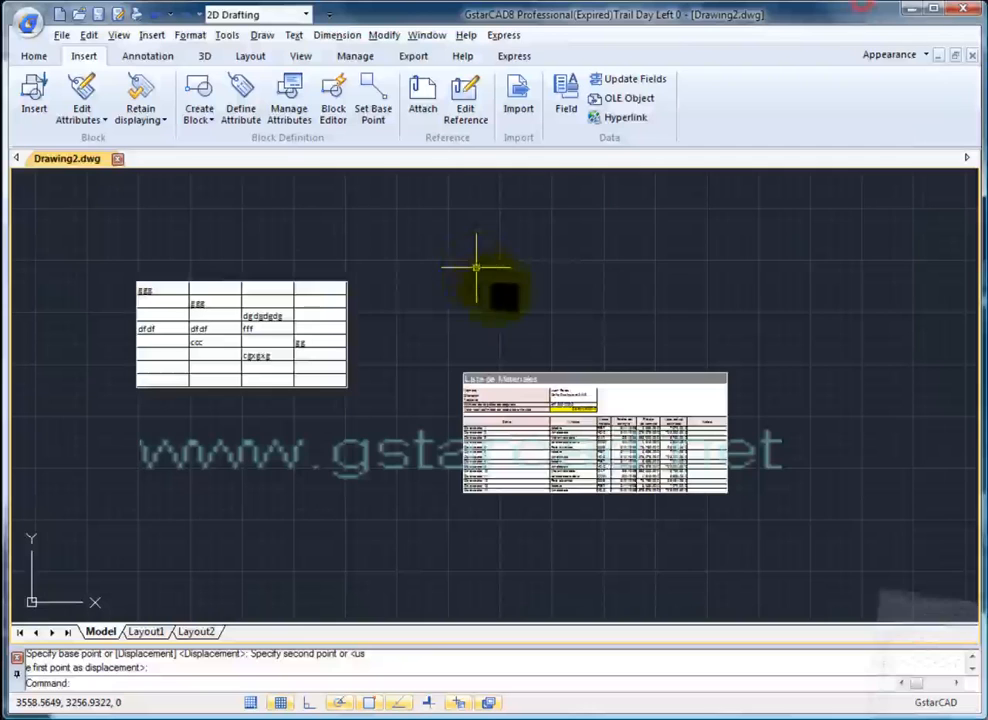
- Pan and zoom until the grid table and the Lista de Materiales table are both visible
{"action": "scroll", "coordinate": [250, 330], "scroll_direction": "up", "scroll_amount": 3}
{"action": "mouse_move", "coordinate": [222, 345]}
{"action": "middle_mouse_down"}
{"action": "mouse_move", "coordinate": [330, 335]}
{"action": "mouse_move", "coordinate": [589, 407]}
{"action": "mouse_move", "coordinate": [465, 415]}
{"action": "middle_mouse_up"}
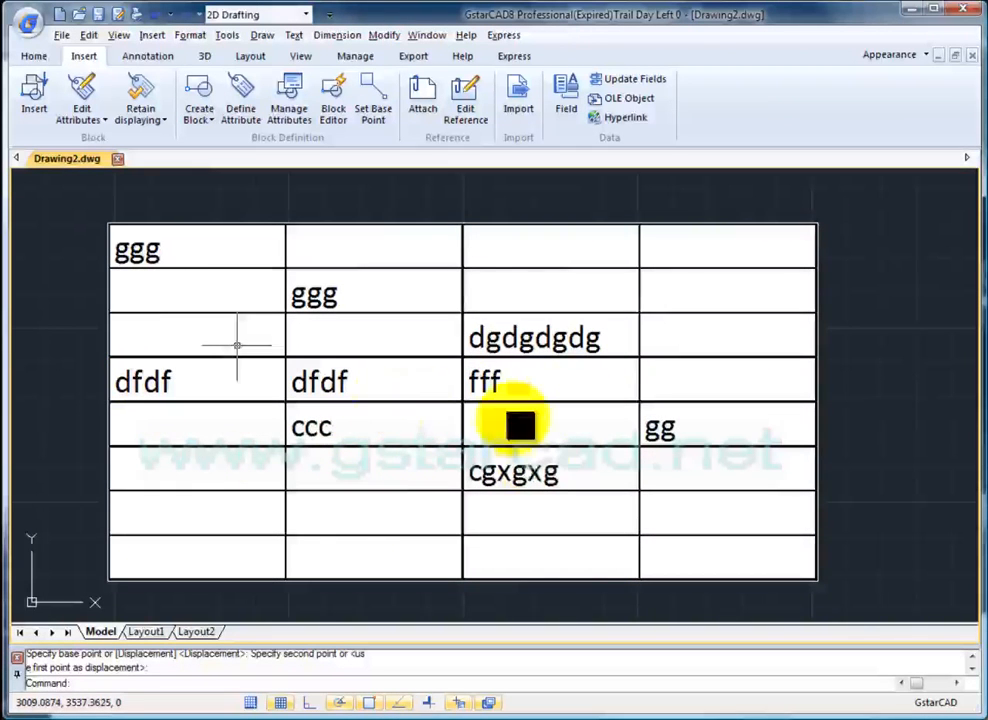
{"action": "scroll", "coordinate": [540, 460], "scroll_direction": "down", "scroll_amount": 3}
{"action": "mouse_move", "coordinate": [540, 460]}
{"action": "middle_mouse_down"}
{"action": "mouse_move", "coordinate": [402, 427]}
{"action": "mouse_move", "coordinate": [358, 372]}
{"action": "middle_mouse_up"}
{"action": "scroll", "coordinate": [450, 445], "scroll_direction": "down", "scroll_amount": 2}
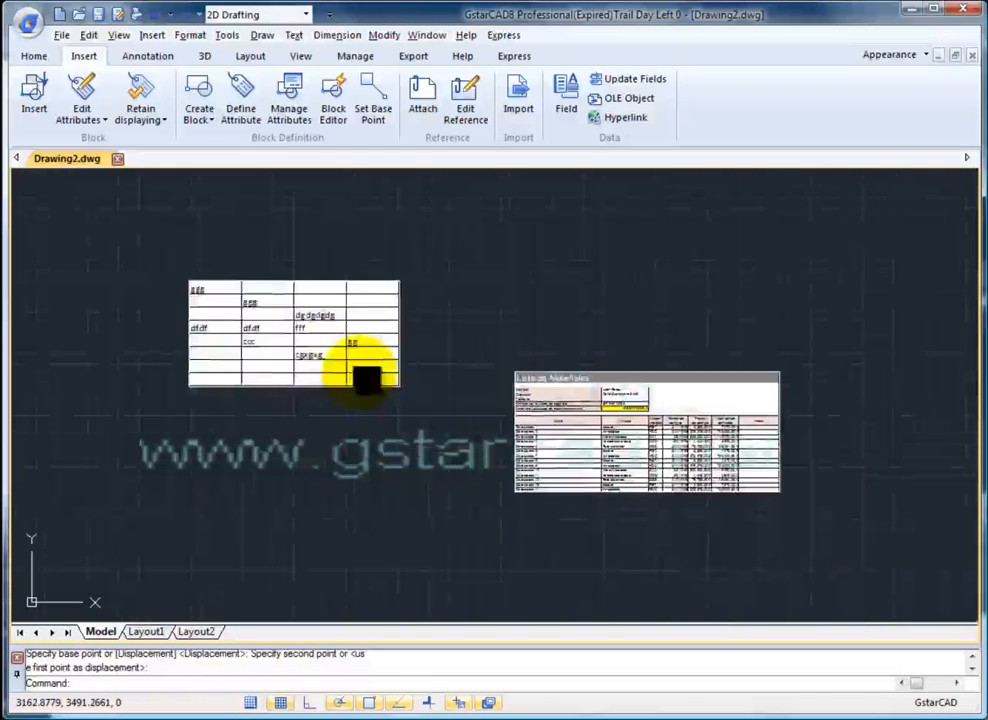
{"action": "left_click", "coordinate": [430, 419]}
{"action": "left_click", "coordinate": [326, 270]}
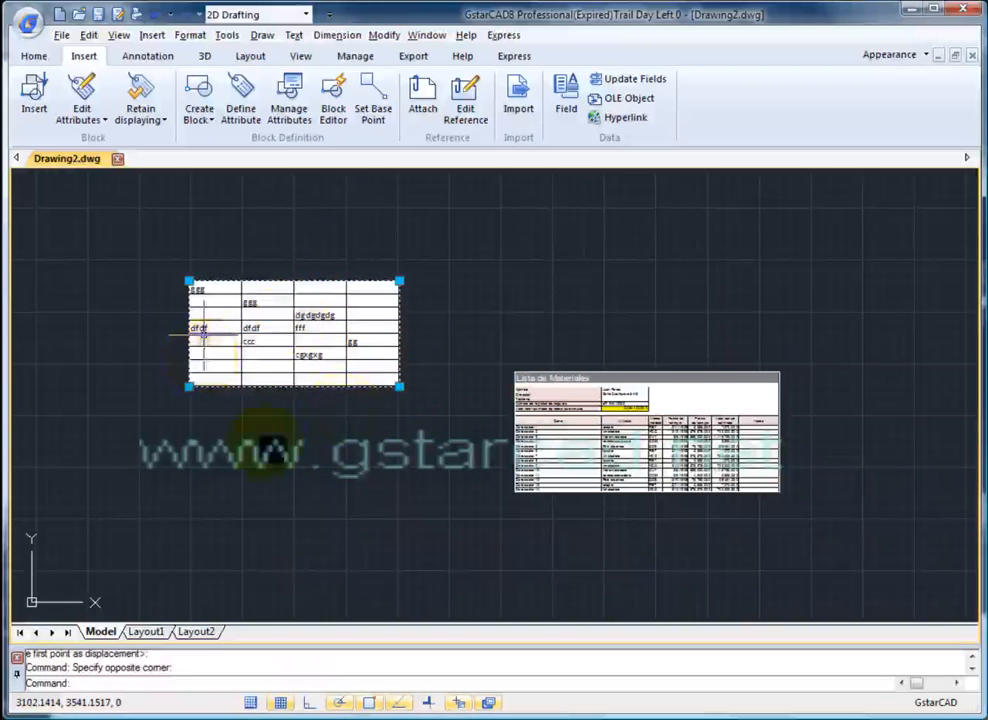
{"action": "scroll", "coordinate": [532, 528], "scroll_direction": "down", "scroll_amount": 2}
{"action": "middle_click_drag", "start_coordinate": [499, 532], "coordinate": [348, 478]}
{"action": "mouse_move", "coordinate": [545, 496]}
{"action": "middle_mouse_down"}
{"action": "mouse_move", "coordinate": [346, 459]}
{"action": "mouse_move", "coordinate": [187, 447]}
{"action": "middle_mouse_up"}
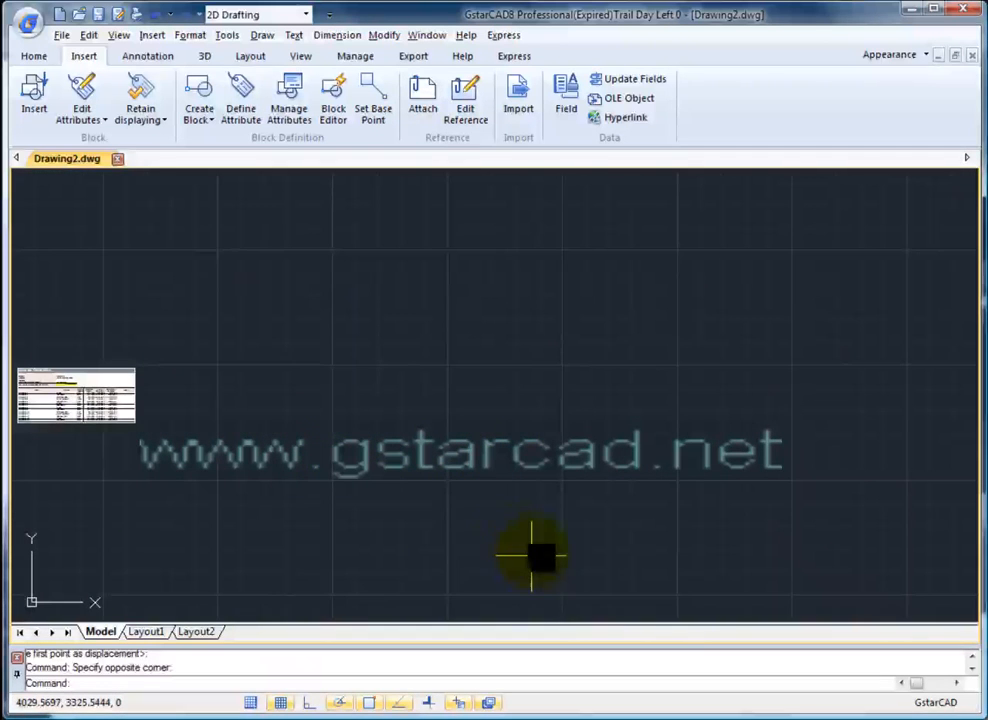
{"action": "mouse_move", "coordinate": [337, 406]}
{"action": "middle_mouse_down"}
{"action": "mouse_move", "coordinate": [481, 419]}
{"action": "mouse_move", "coordinate": [514, 366]}
{"action": "middle_mouse_up"}
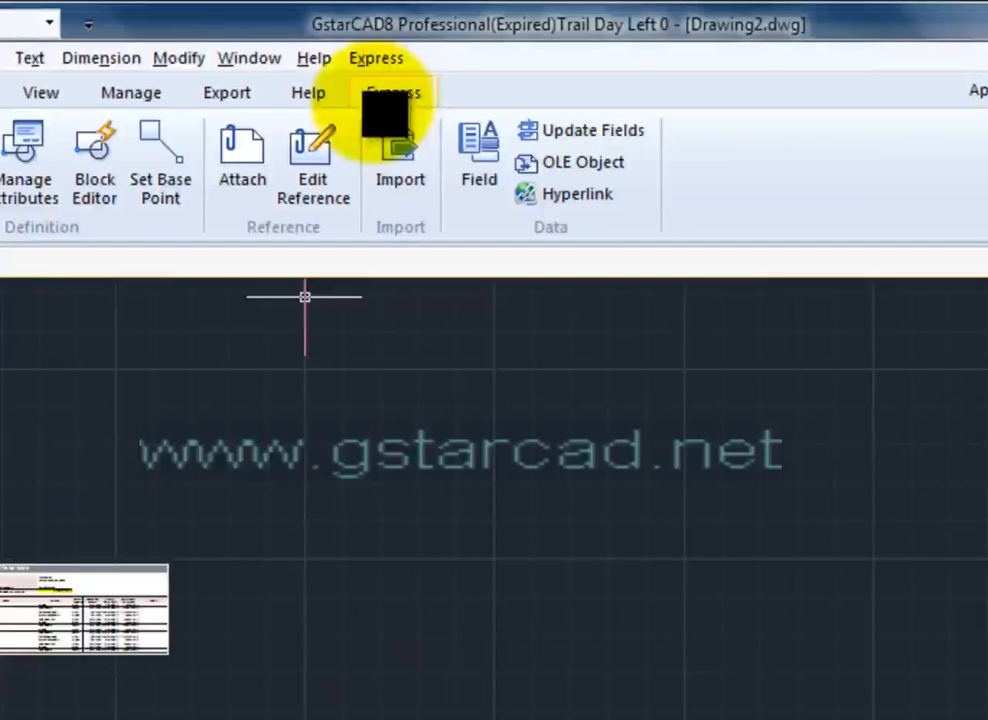
- Show the Express tab's table-form tools and pan to an empty area of the drawing
{"action": "left_click", "coordinate": [378, 93]}
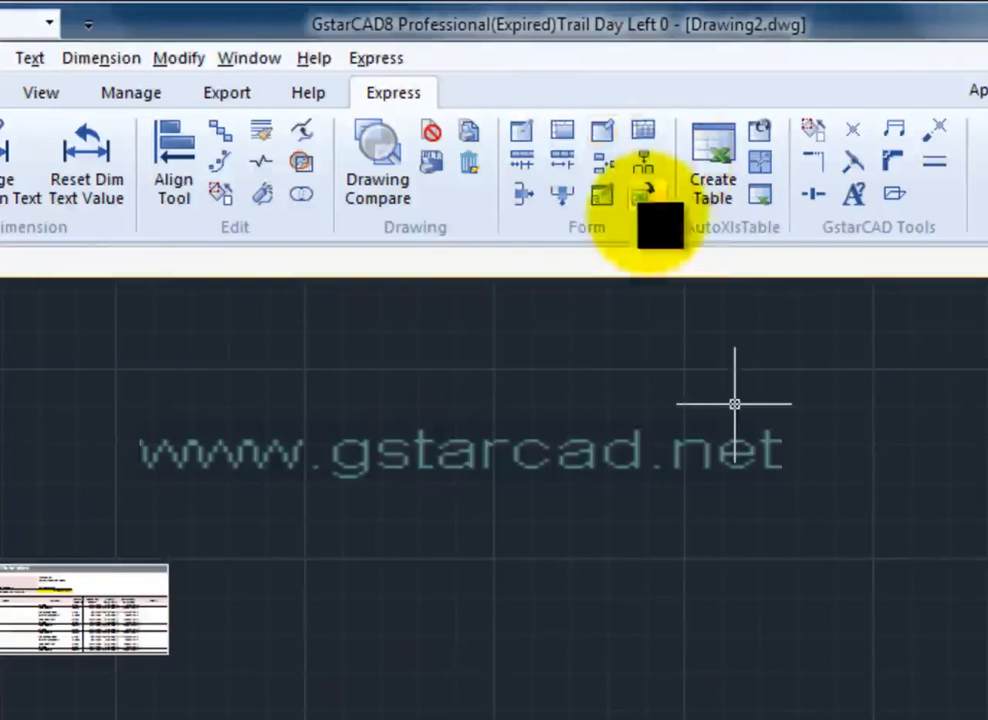
{"action": "mouse_move", "coordinate": [648, 472]}
{"action": "middle_mouse_down"}
{"action": "mouse_move", "coordinate": [518, 525]}
{"action": "mouse_move", "coordinate": [416, 589]}
{"action": "middle_mouse_up"}
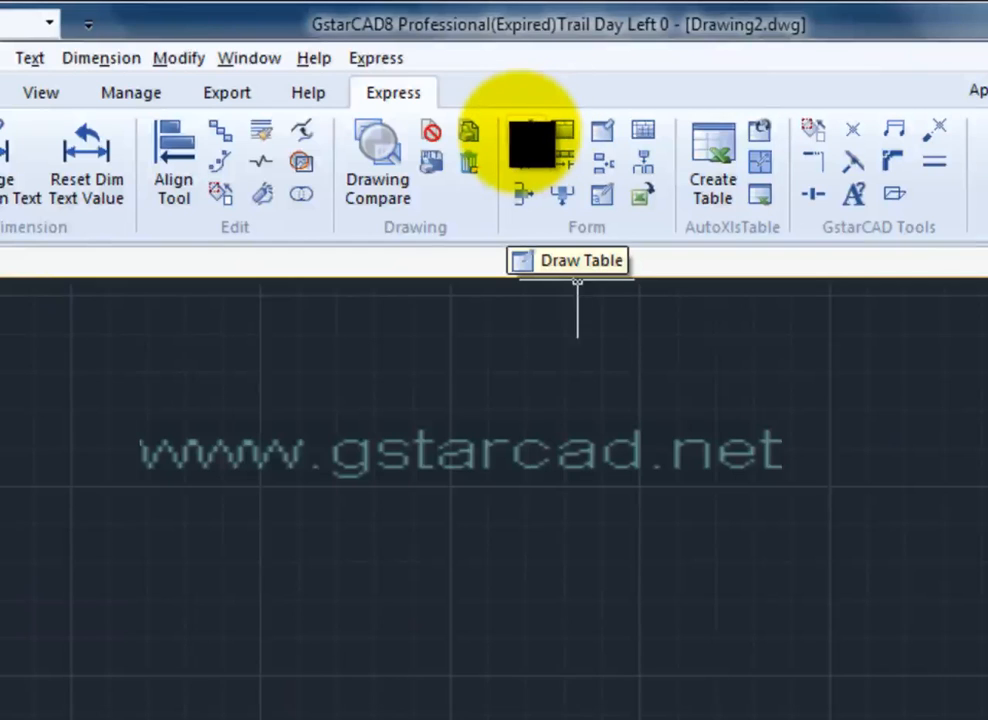
- Draw a 3-column by 3-row table with Draw Table by picking two opposite corners
{"action": "left_click", "coordinate": [521, 130]}
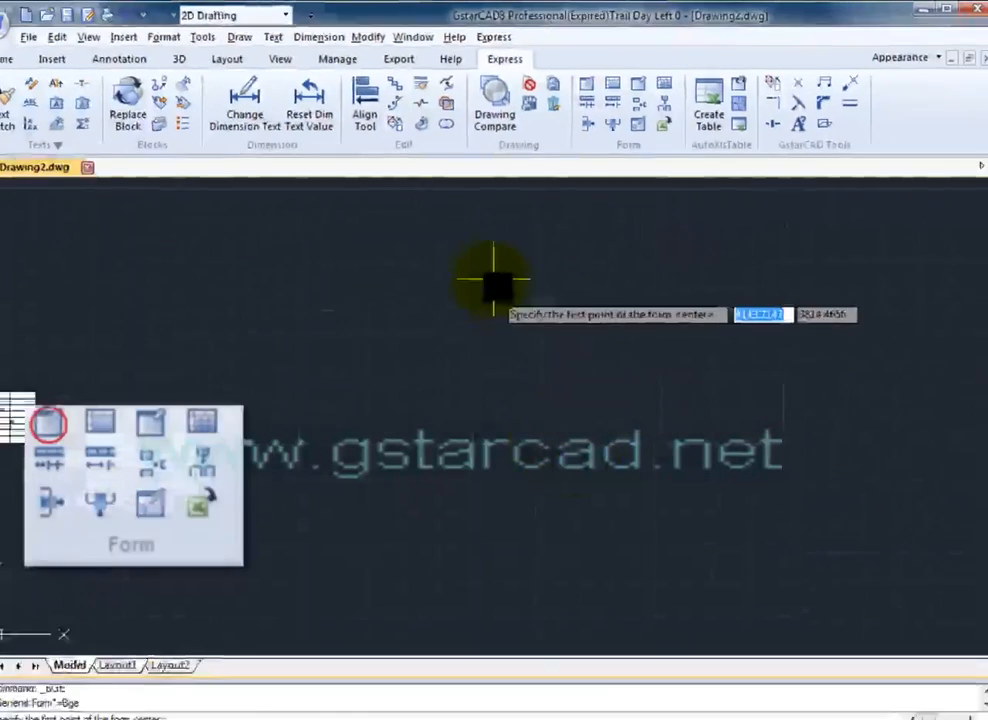
{"action": "left_click", "coordinate": [264, 527]}
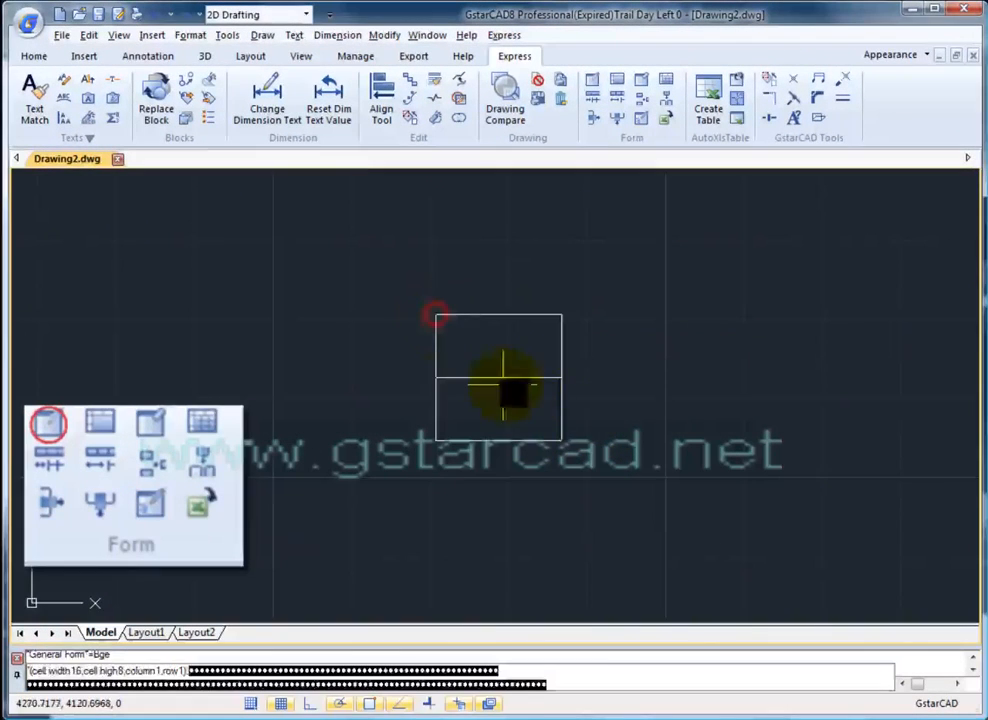
{"action": "left_click", "coordinate": [758, 467]}
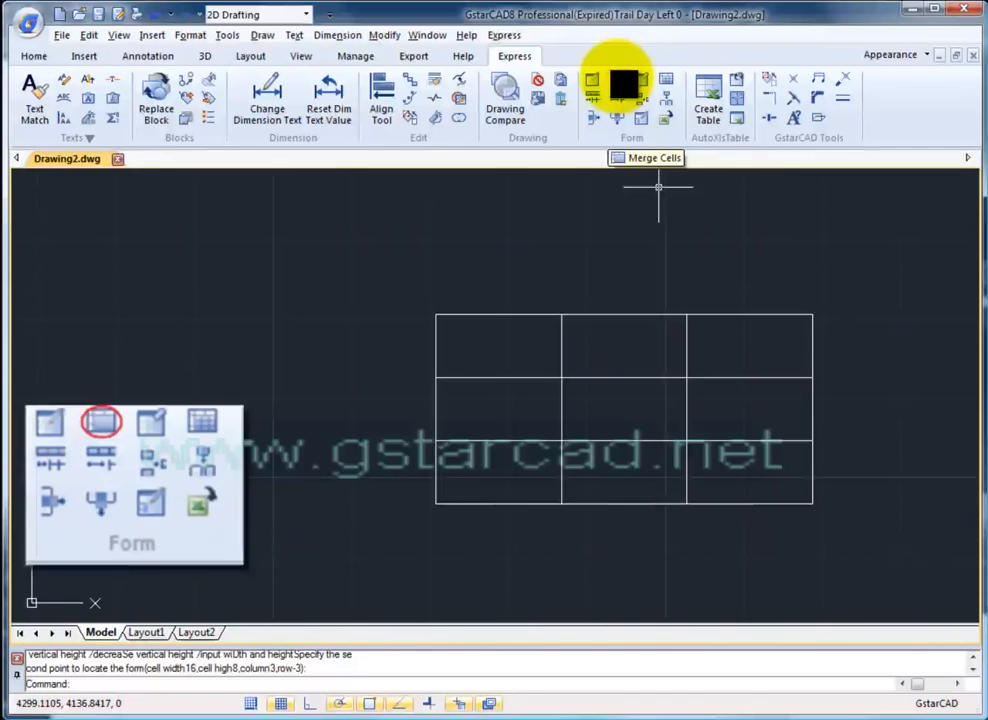
- Merge the top row's first two cells, then try Delete Table on a window of table lines
{"action": "left_click", "coordinate": [620, 84]}
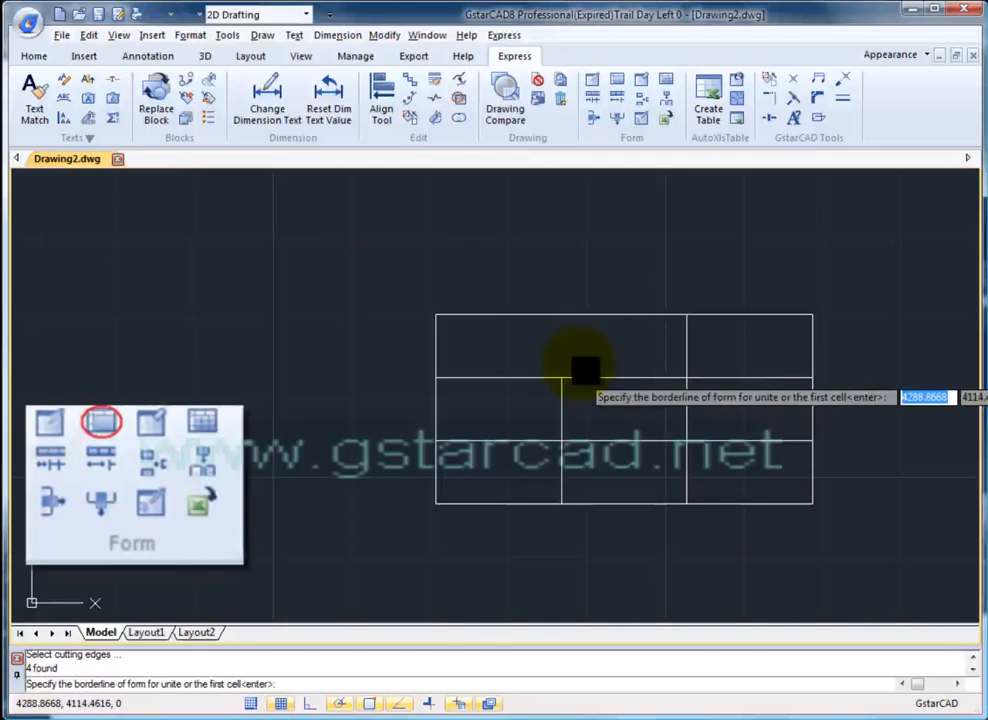
{"action": "key", "text": "Escape"}
{"action": "key", "text": "Escape"}
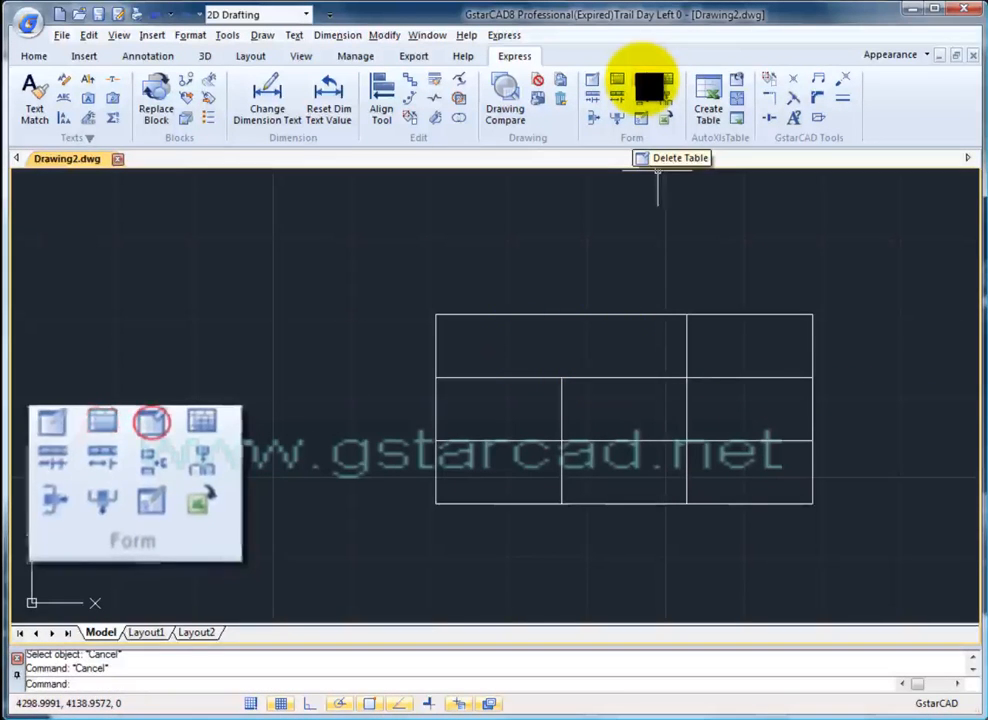
{"action": "left_click", "coordinate": [642, 80]}
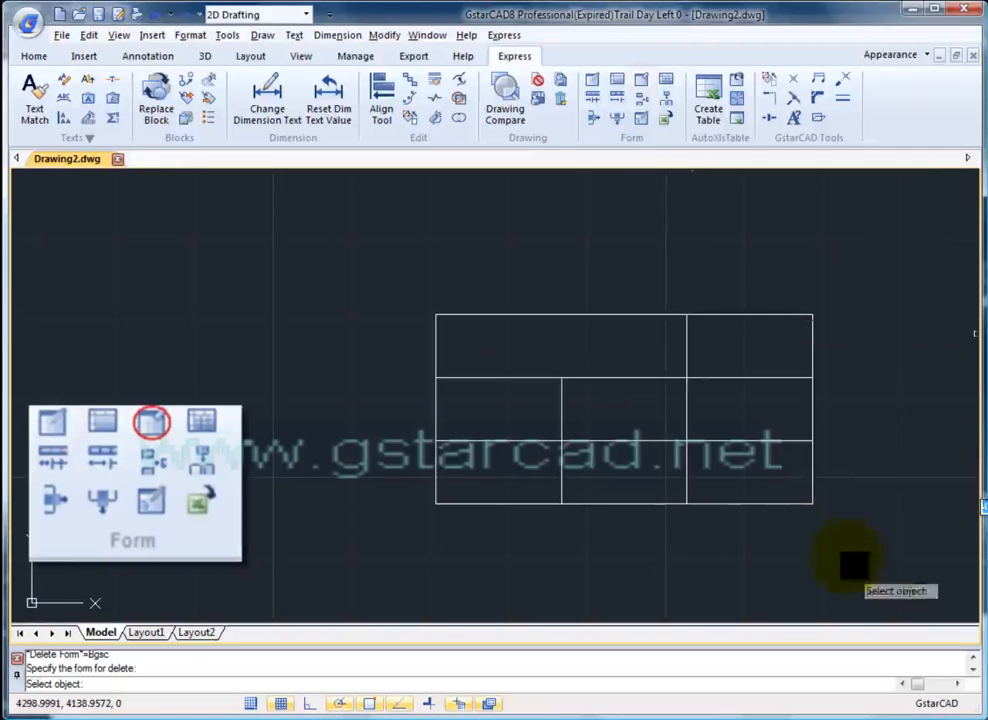
{"action": "left_click", "coordinate": [805, 546]}
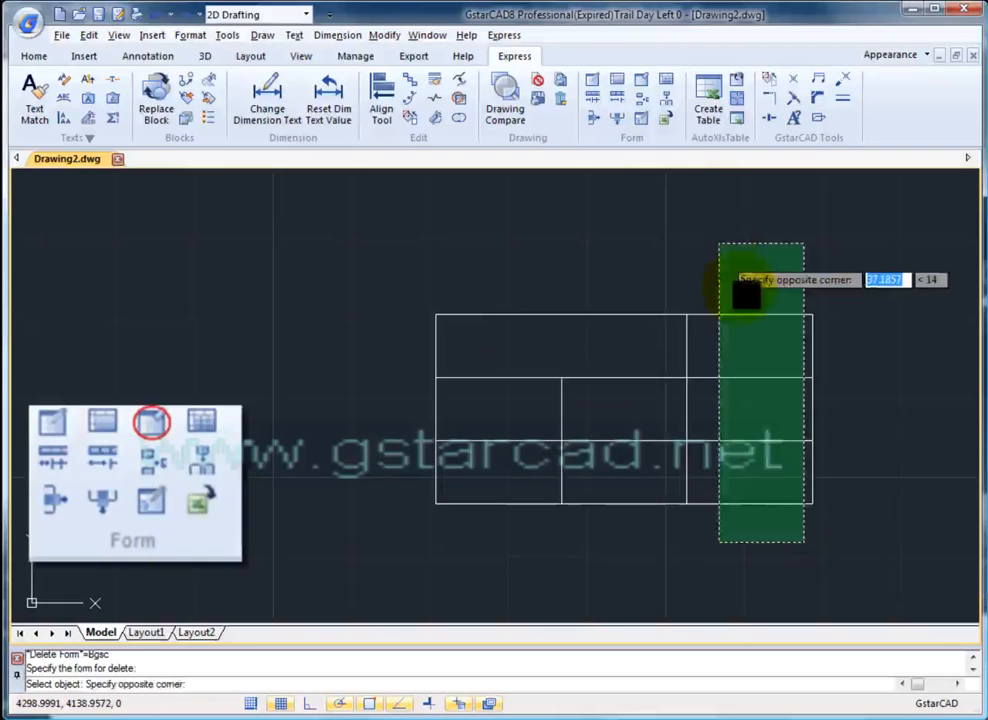
{"action": "left_click", "coordinate": [742, 295]}
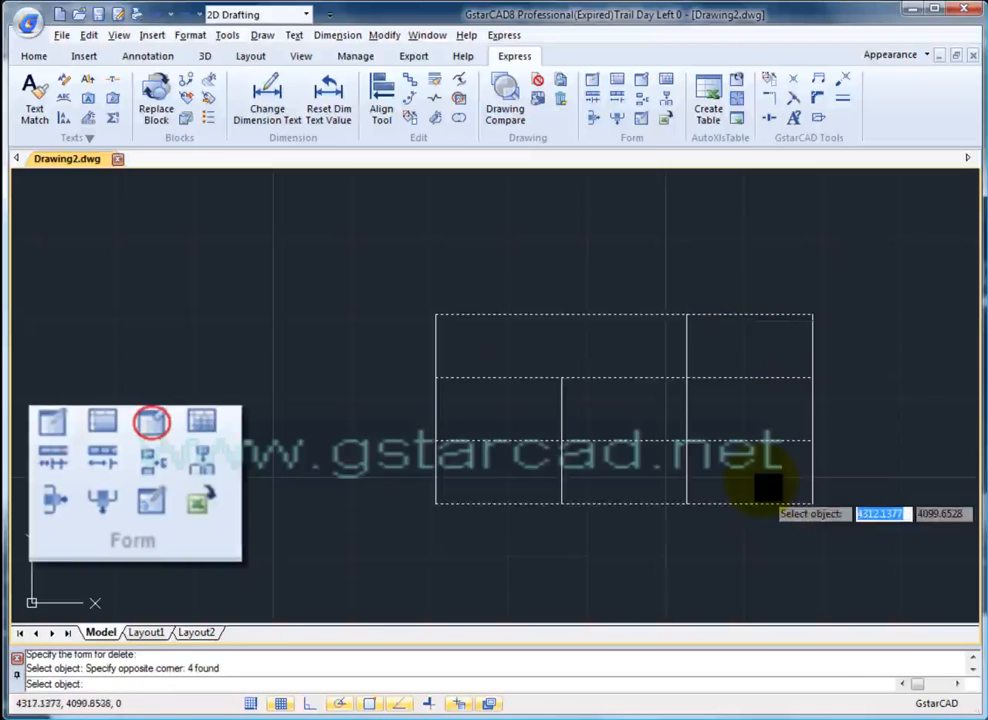
{"action": "key", "text": "Return"}
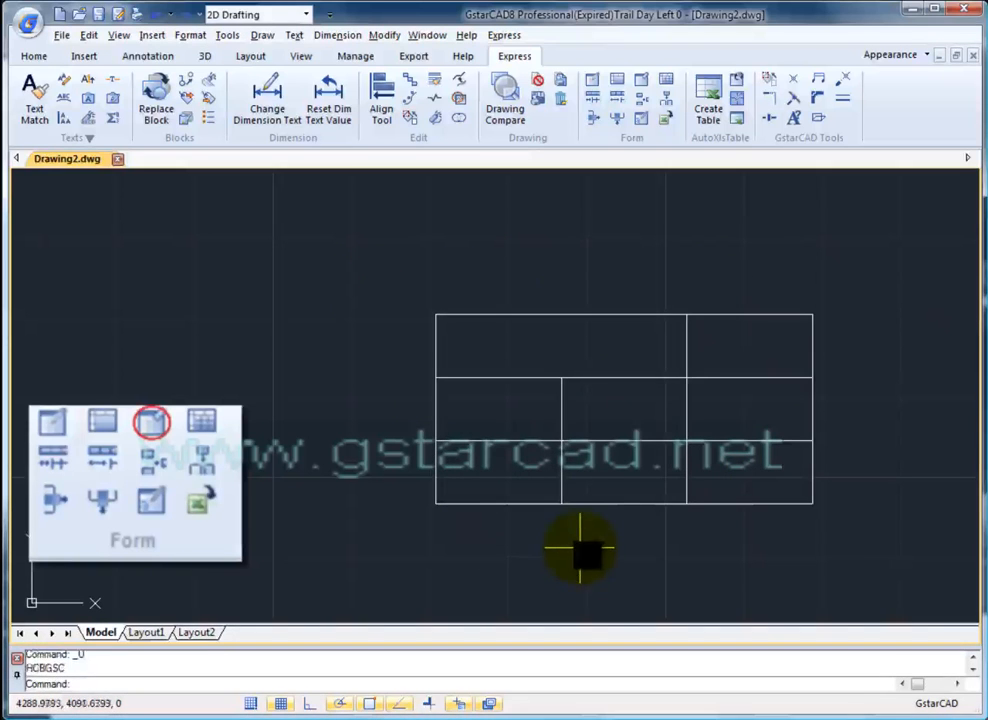
- Erase table lines and undo, then select the border and inner lines and clear the selection
{"action": "left_click", "coordinate": [793, 564]}
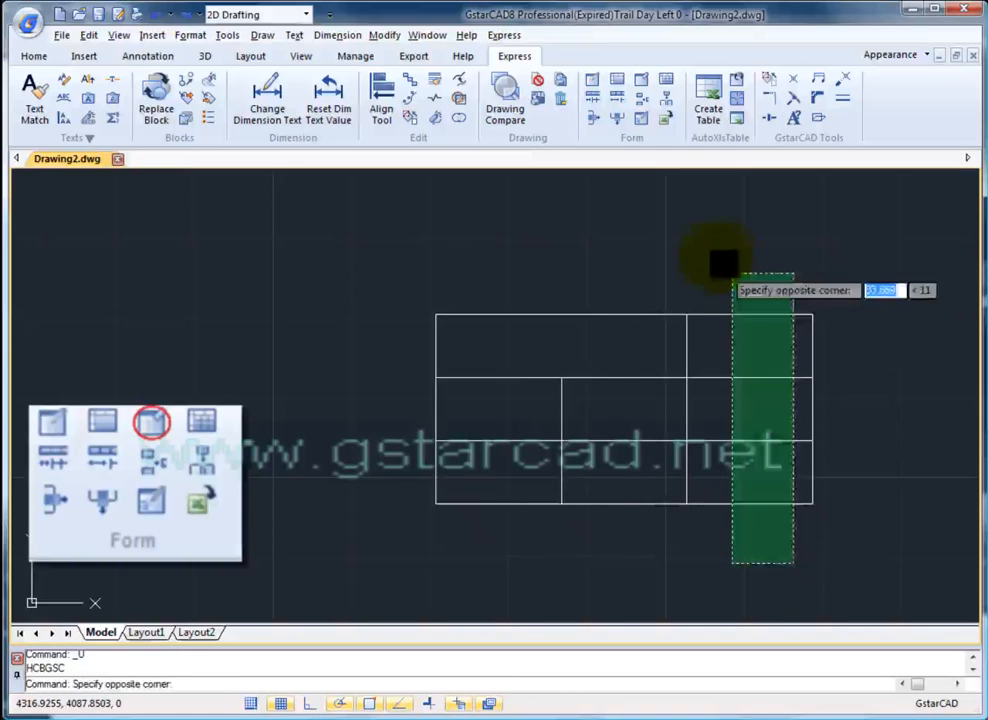
{"action": "left_click", "coordinate": [710, 258]}
{"action": "key", "text": "Delete"}
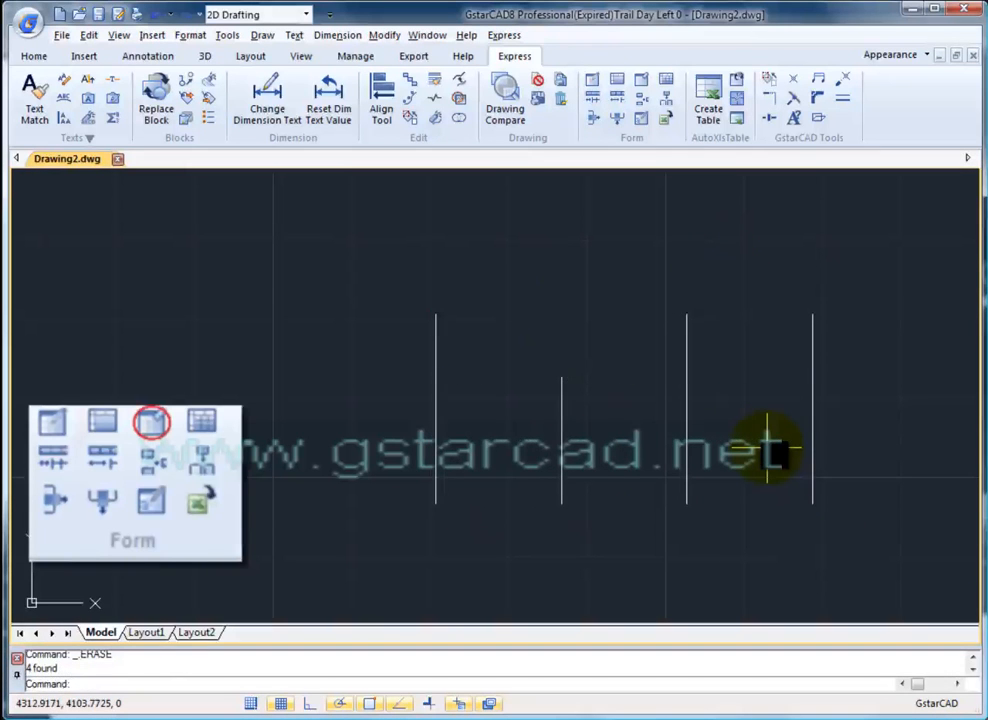
{"action": "key", "text": "ctrl+z"}
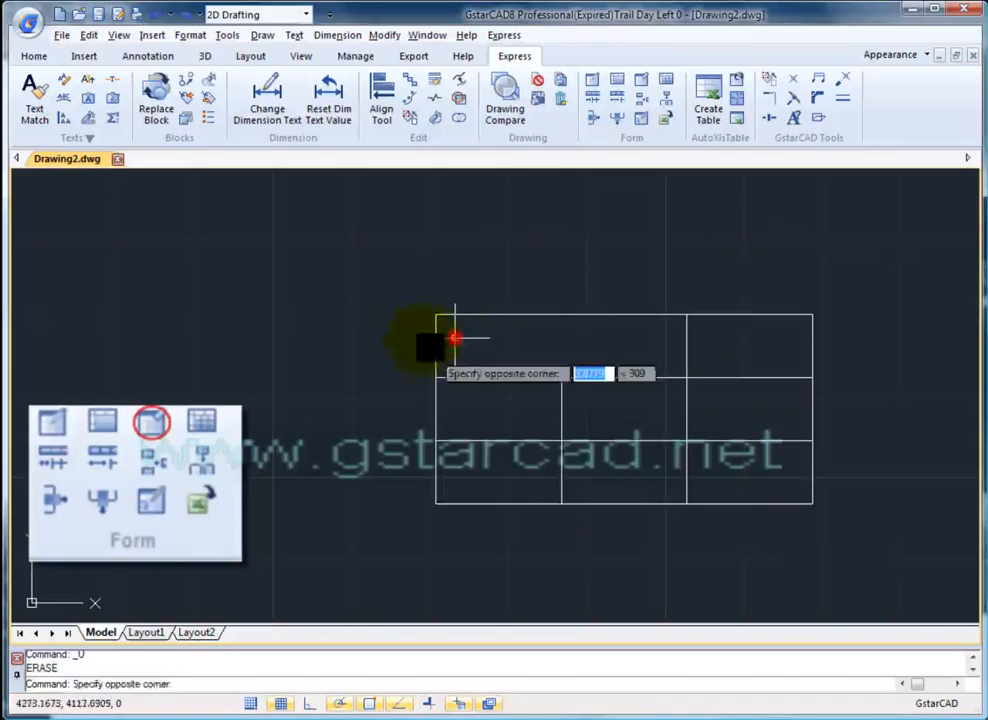
{"action": "left_click", "coordinate": [455, 338]}
{"action": "left_click", "coordinate": [390, 335]}
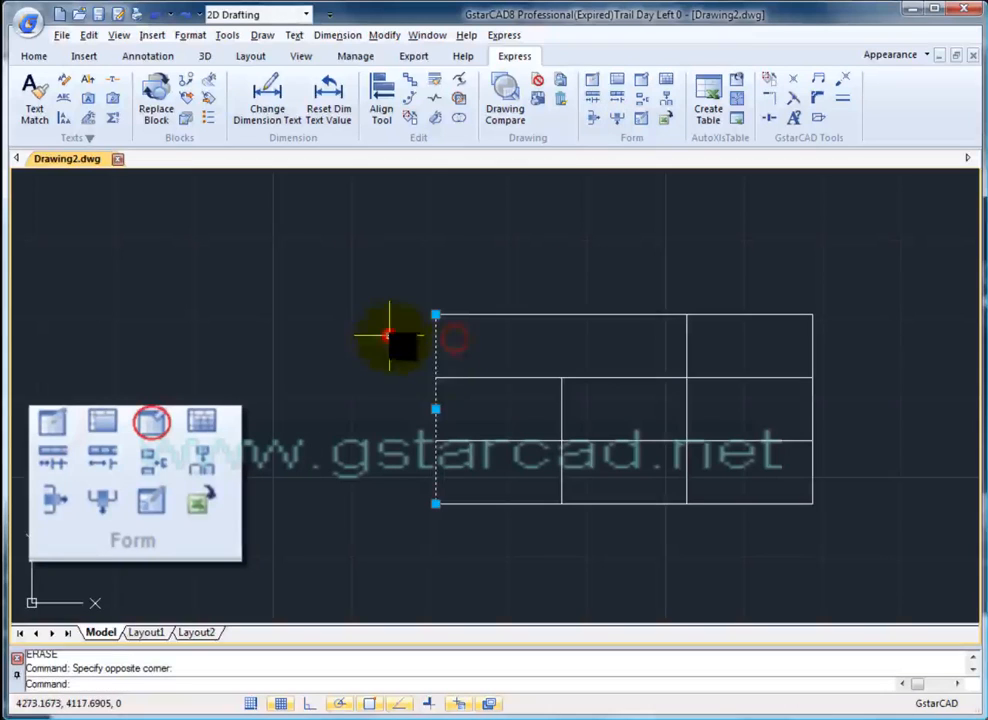
{"action": "left_click", "coordinate": [482, 310]}
{"action": "left_click", "coordinate": [834, 546]}
{"action": "left_click", "coordinate": [743, 305]}
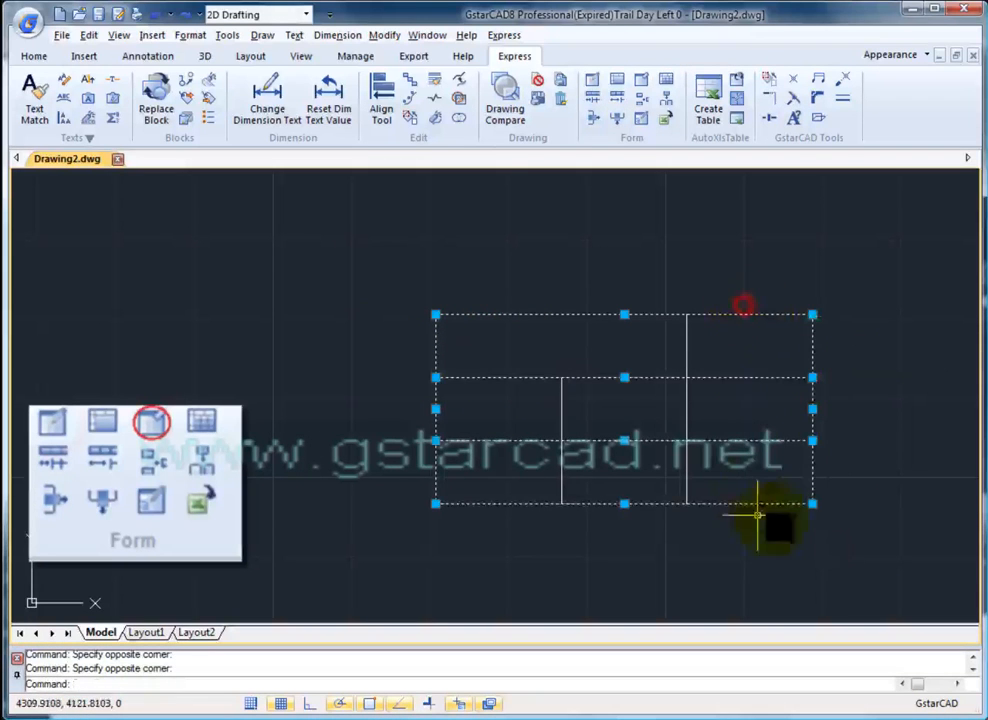
{"action": "left_click", "coordinate": [710, 548]}
{"action": "left_click", "coordinate": [470, 287]}
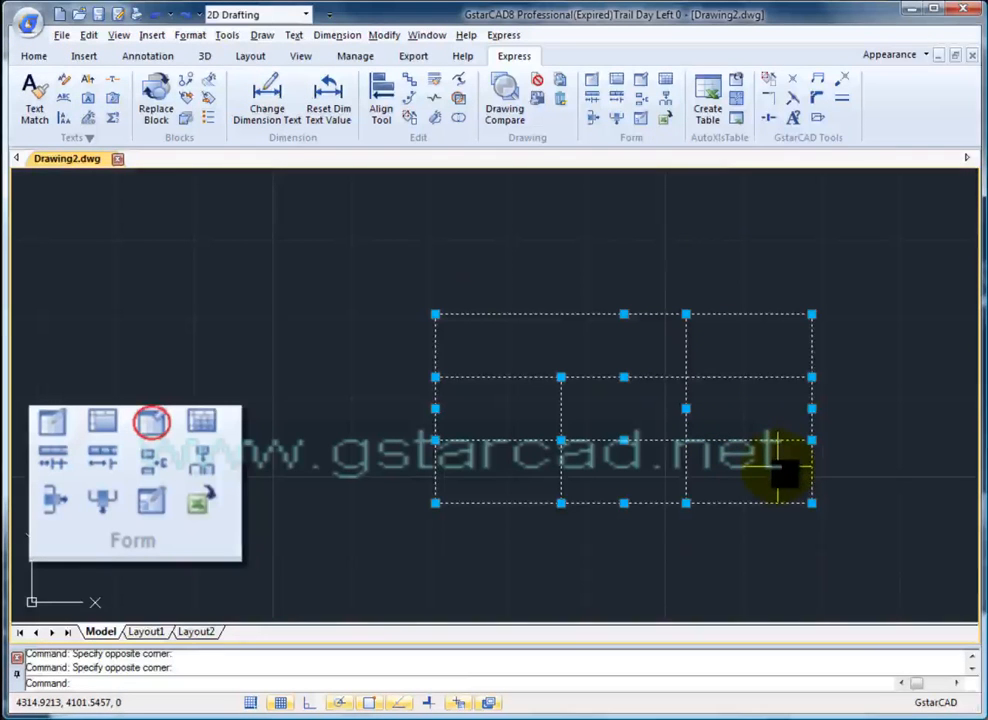
{"action": "scroll", "coordinate": [711, 448], "scroll_direction": "up", "scroll_amount": 3}
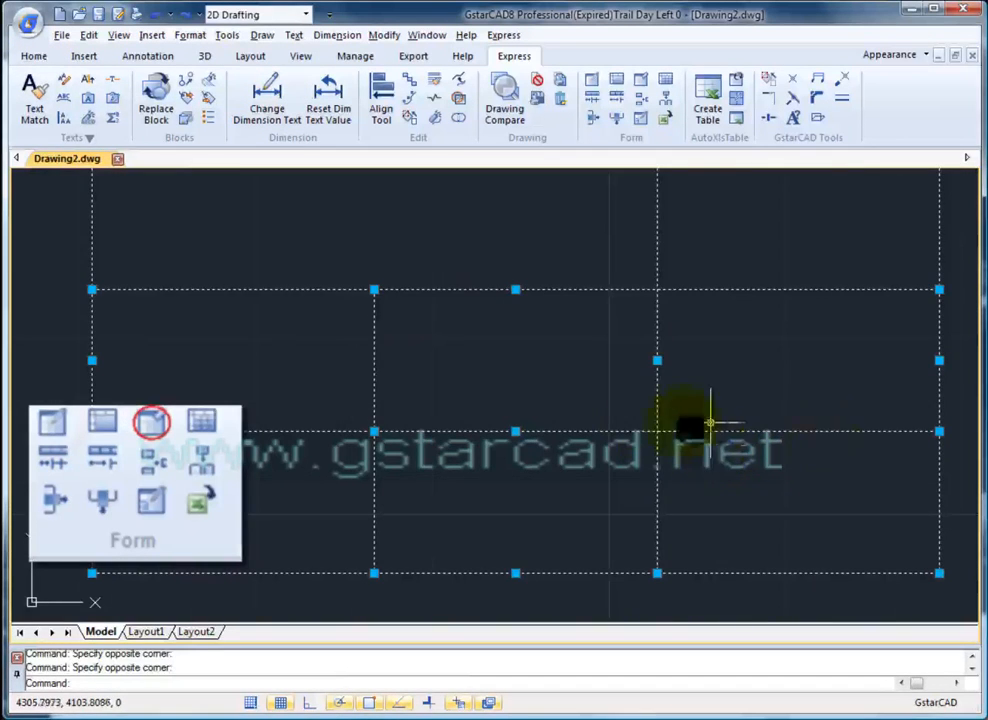
{"action": "key", "text": "Escape"}
{"action": "scroll", "coordinate": [688, 368], "scroll_direction": "down", "scroll_amount": 5}
{"action": "scroll", "coordinate": [710, 408], "scroll_direction": "up", "scroll_amount": 4}
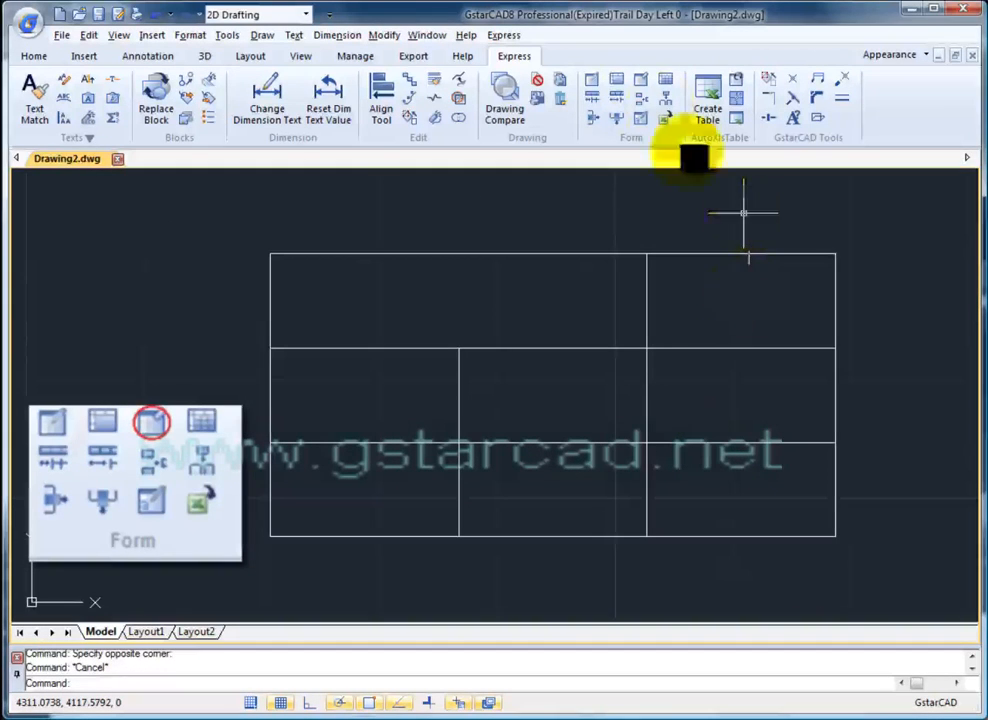
- Drag the table's right edge line outward to widen the last column
{"action": "left_click", "coordinate": [598, 100]}
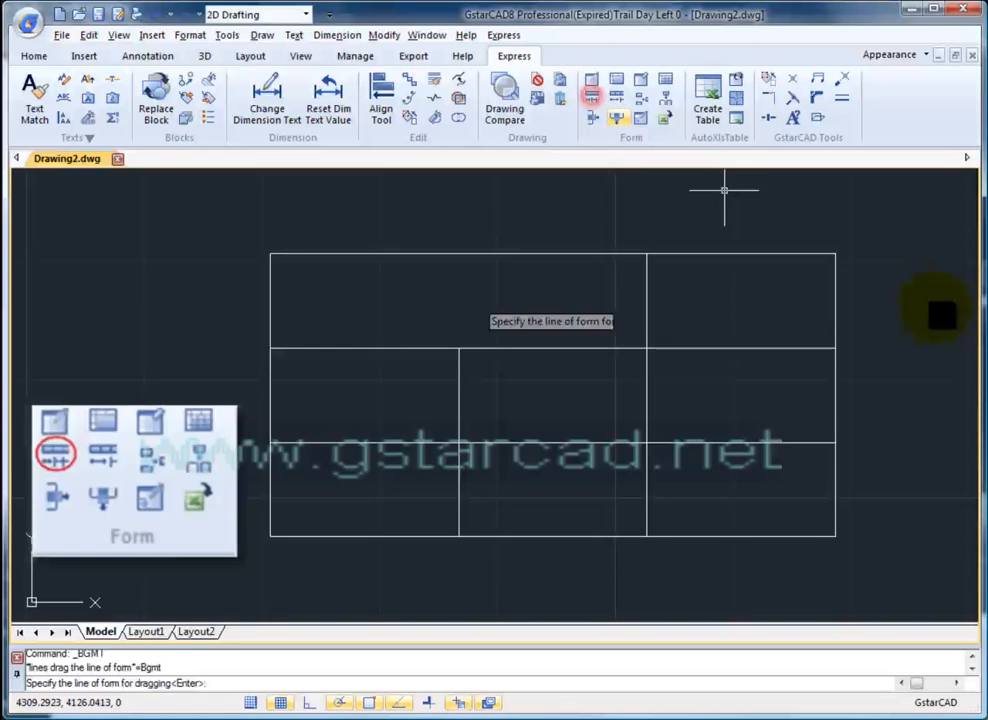
{"action": "left_click", "coordinate": [838, 318]}
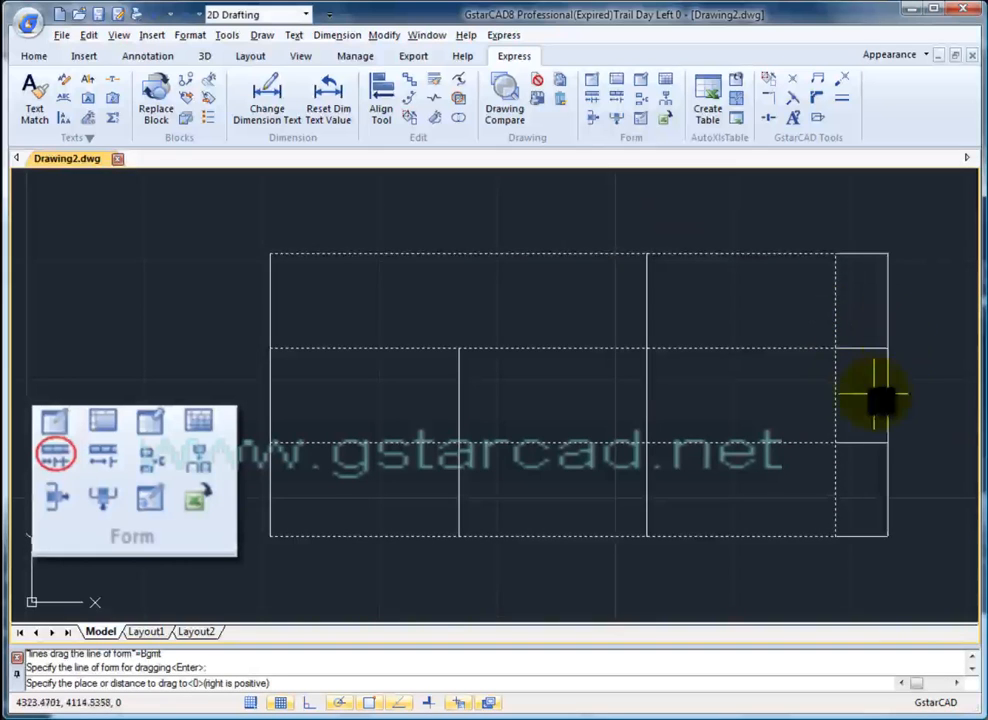
{"action": "middle_click_drag", "start_coordinate": [816, 397], "coordinate": [700, 368]}
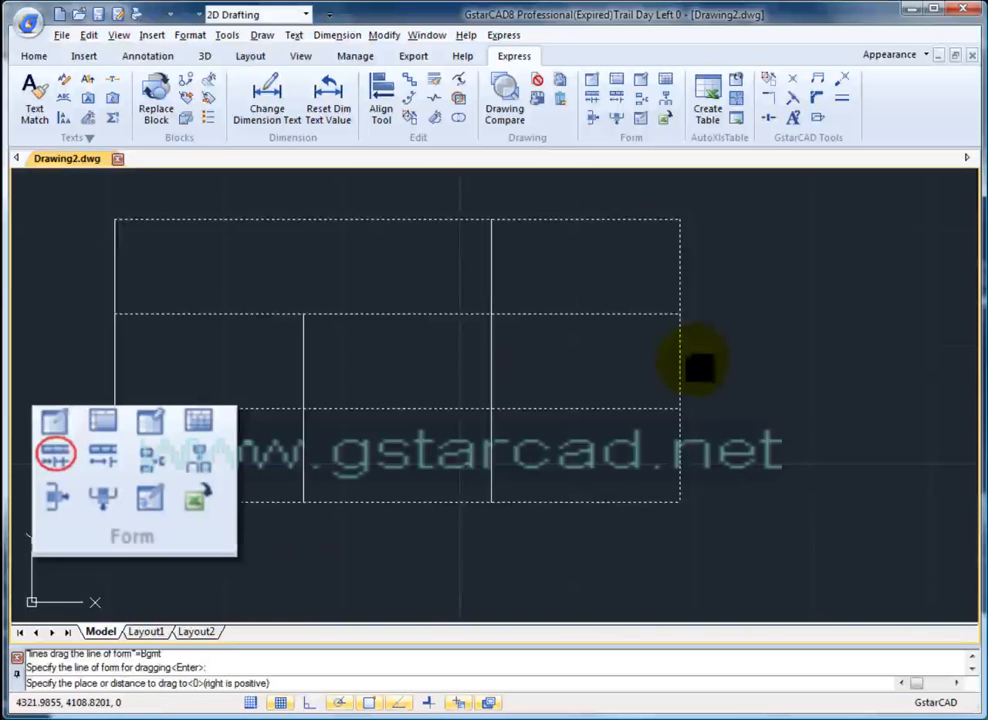
{"action": "left_click", "coordinate": [857, 366]}
{"action": "middle_click_drag", "start_coordinate": [842, 405], "coordinate": [810, 459]}
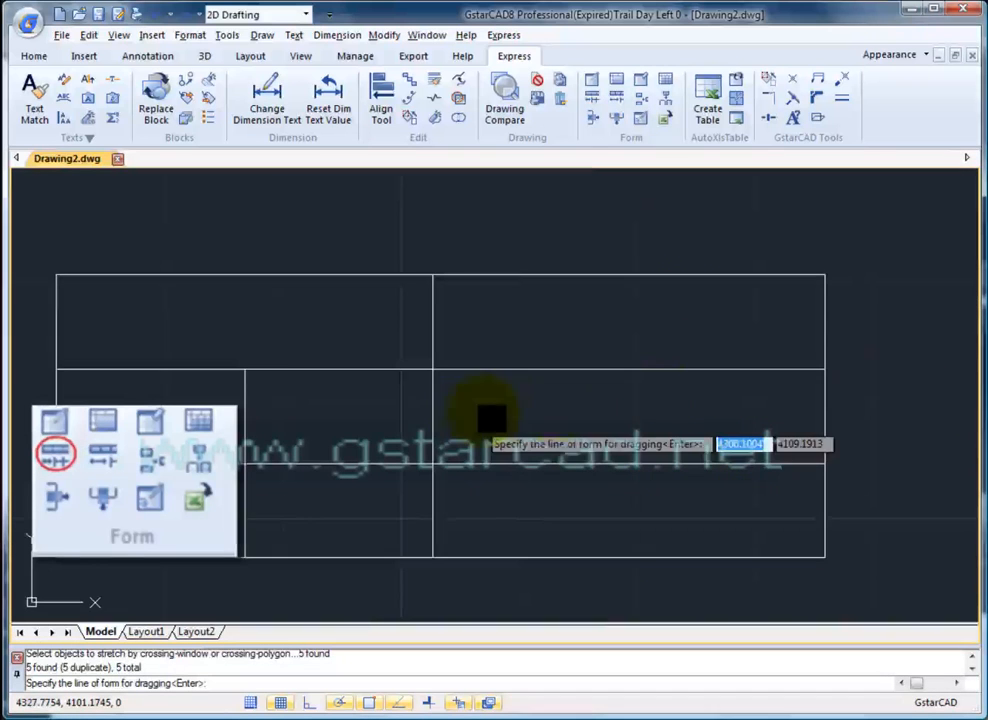
{"action": "middle_click_drag", "start_coordinate": [478, 412], "coordinate": [668, 372]}
- Move the table's bottom line down to make the bottom row taller
{"action": "left_click", "coordinate": [618, 98]}
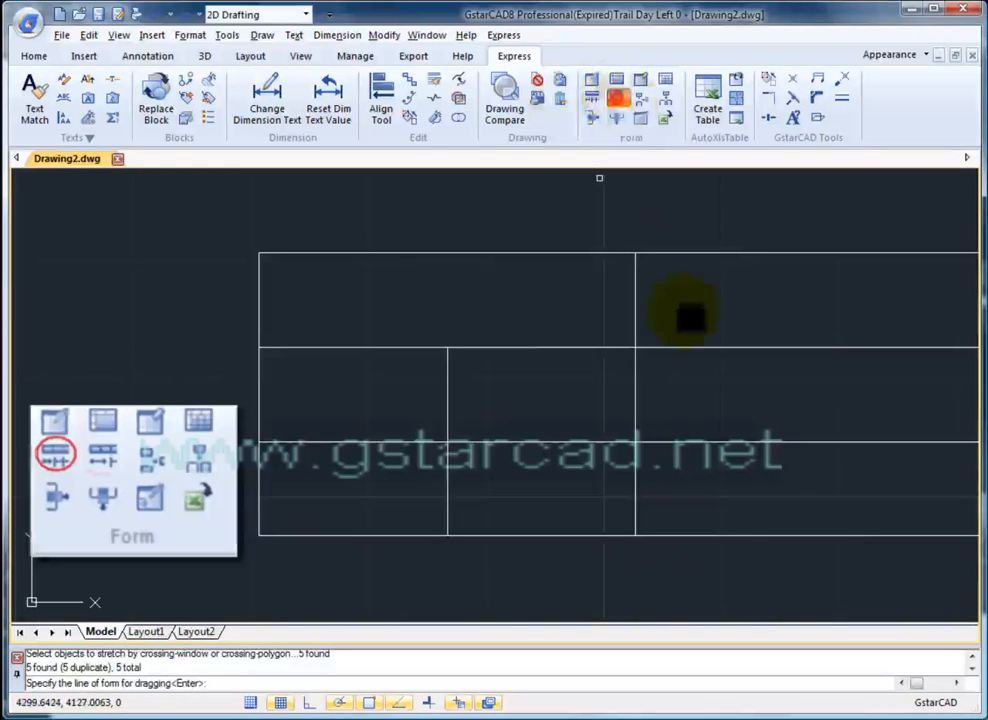
{"action": "left_click", "coordinate": [698, 535]}
{"action": "scroll", "coordinate": [640, 432], "scroll_direction": "down", "scroll_amount": 3}
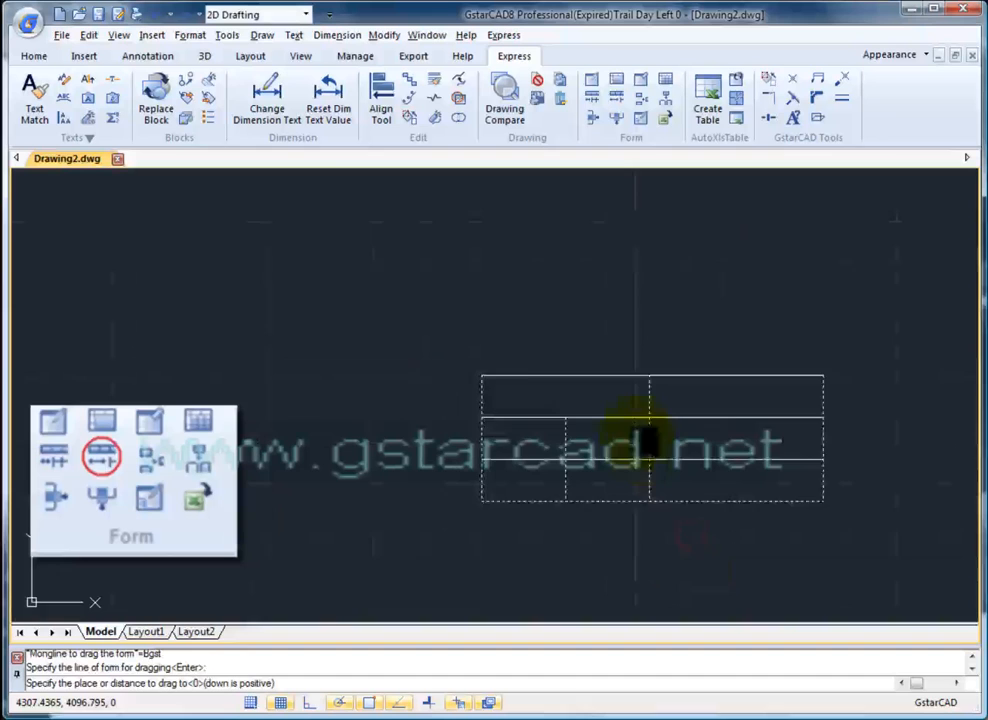
{"action": "left_click", "coordinate": [650, 501]}
{"action": "key", "text": "Escape"}
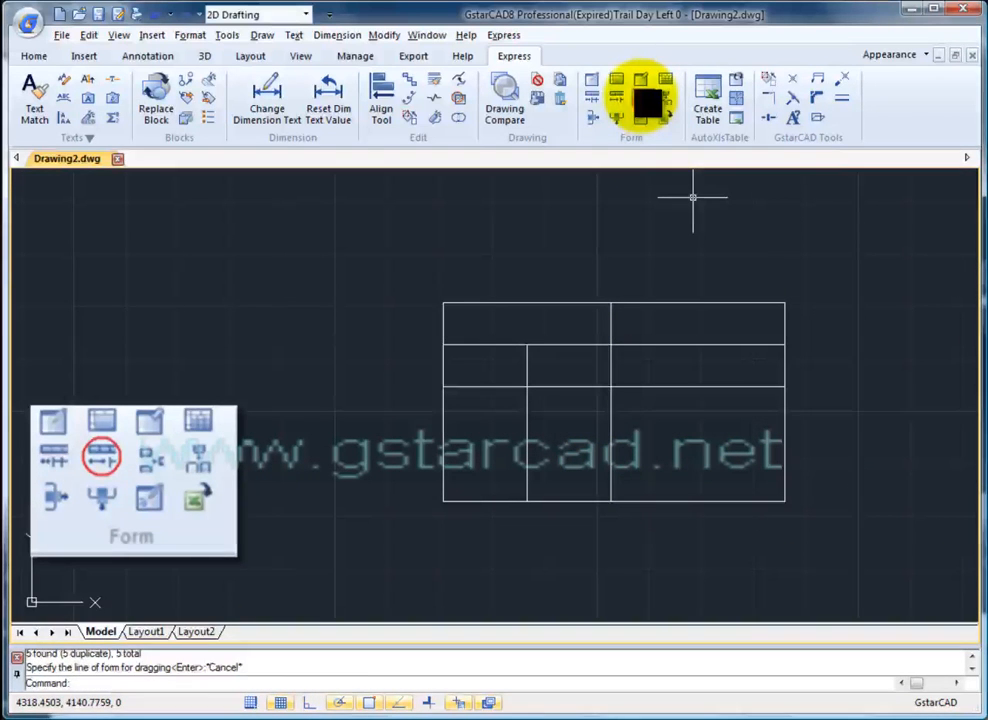
{"action": "left_click", "coordinate": [645, 100]}
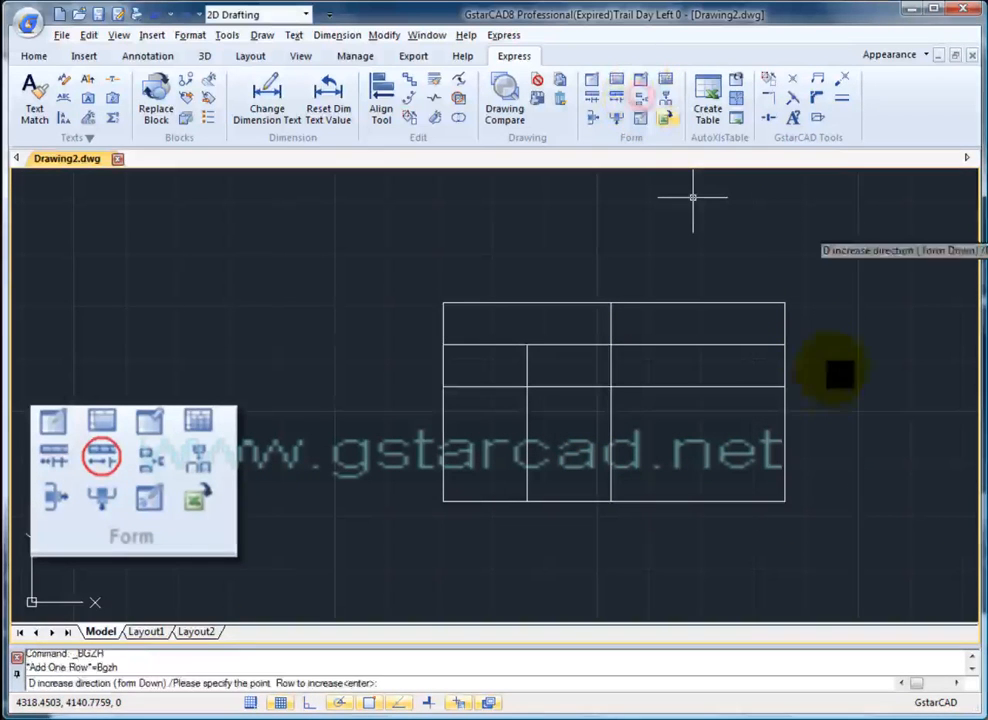
- Add four extra rows to the table with Add One Row
{"action": "left_click", "coordinate": [785, 336]}
{"action": "left_click", "coordinate": [748, 505]}
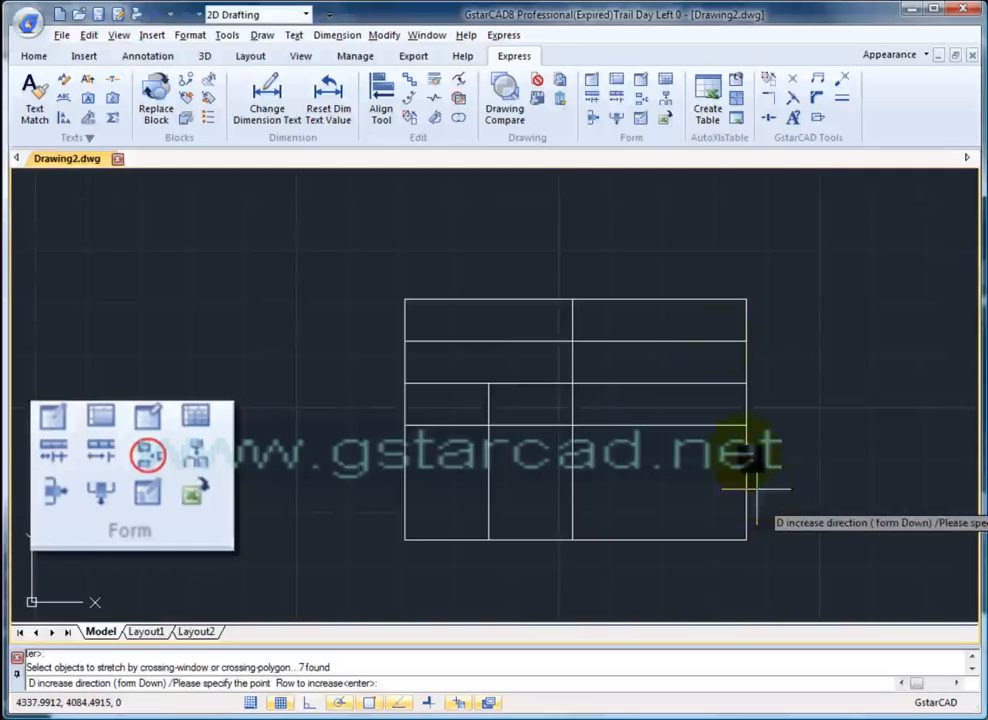
{"action": "left_click", "coordinate": [738, 315]}
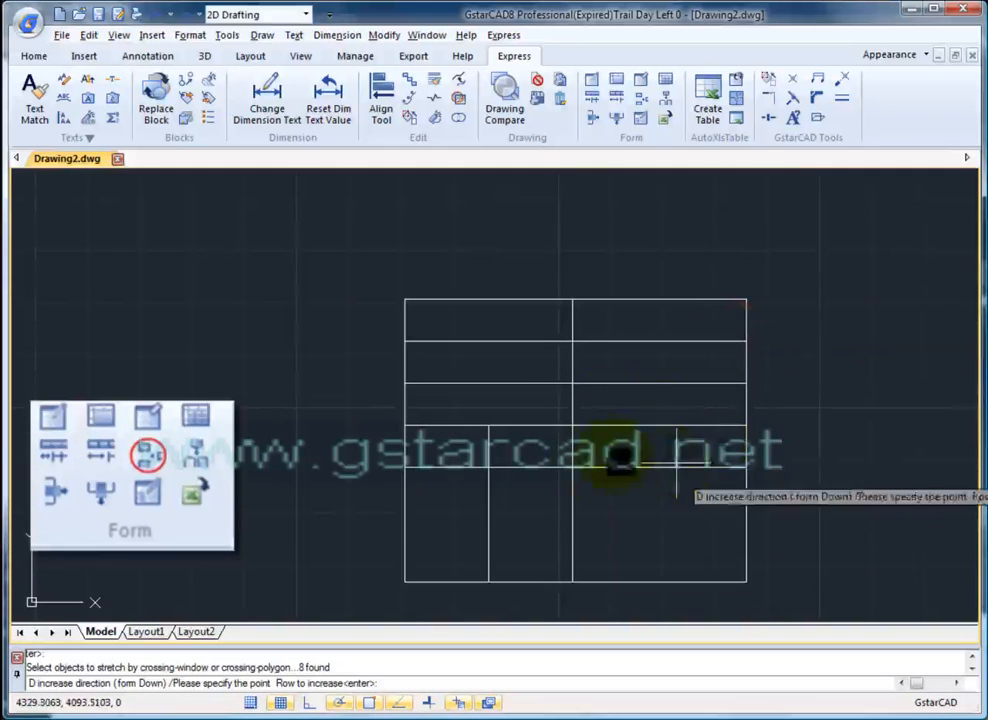
{"action": "left_click", "coordinate": [678, 303]}
{"action": "key", "text": "Escape"}
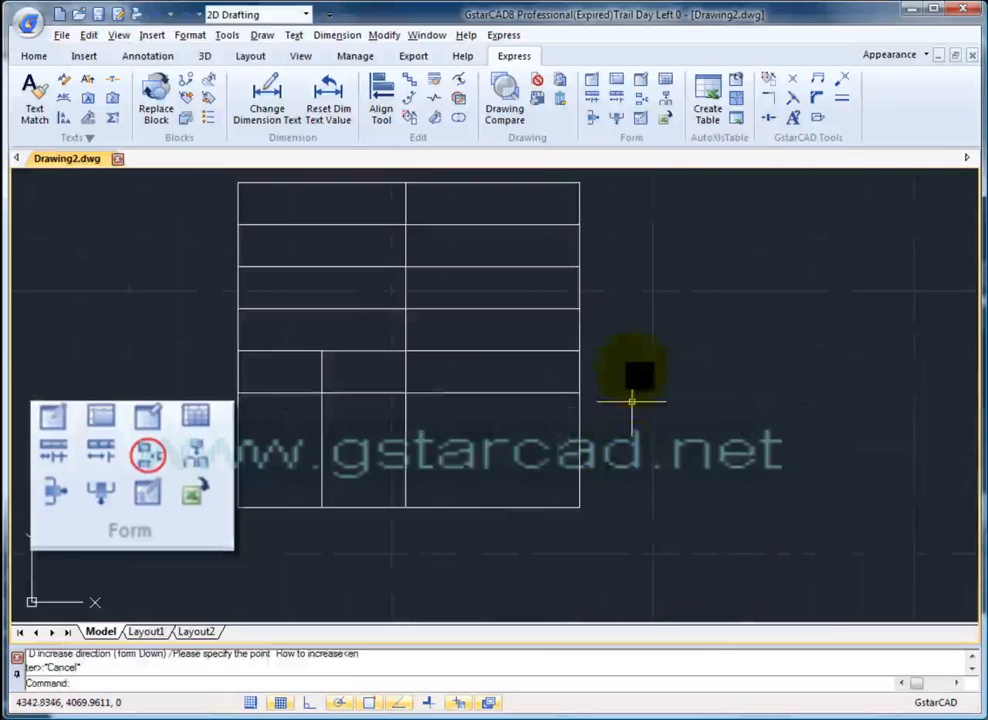
- Add a fourth column on the table's right side with Add One Column
{"action": "left_click", "coordinate": [666, 99]}
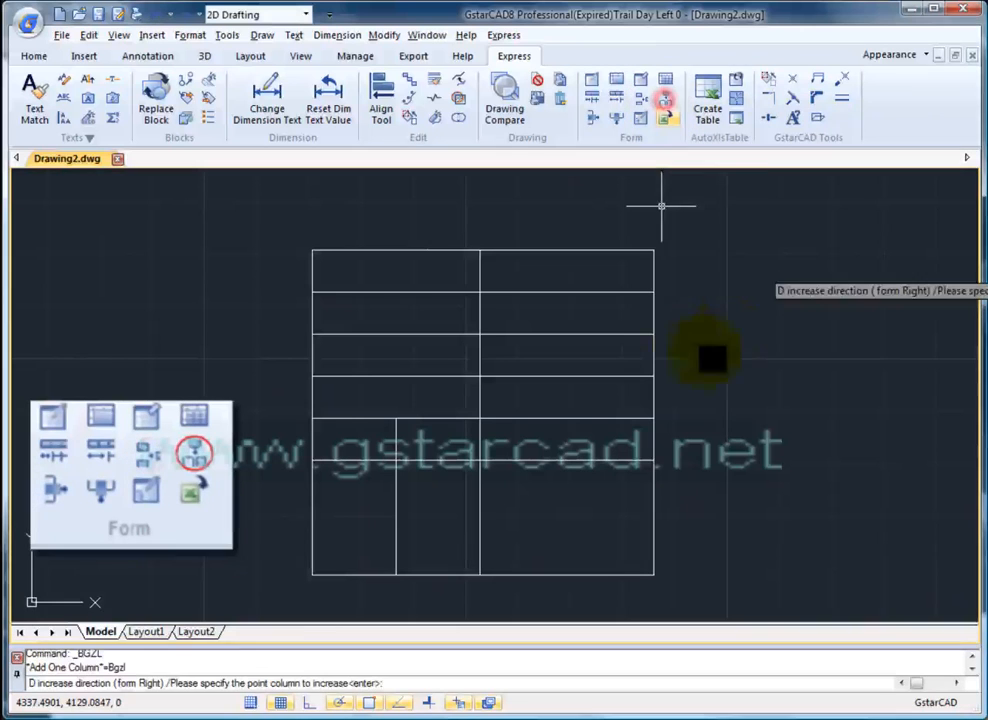
{"action": "left_click", "coordinate": [643, 280]}
{"action": "left_click", "coordinate": [770, 276]}
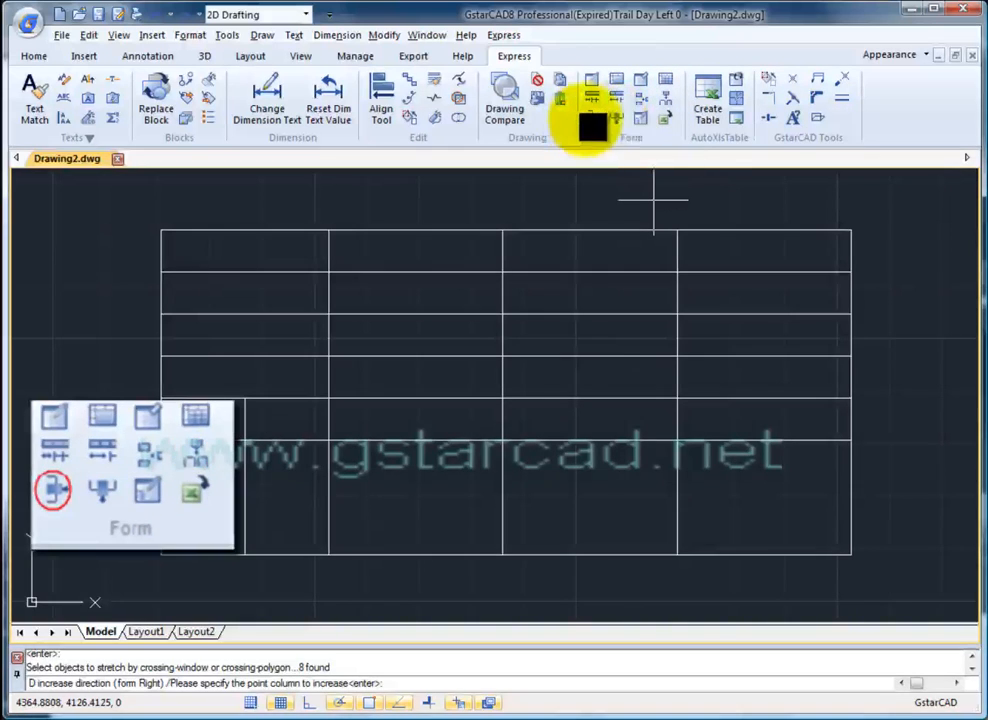
- Delete one row and two columns from the table, leaving two columns
{"action": "left_click", "coordinate": [603, 125]}
{"action": "left_click", "coordinate": [828, 253]}
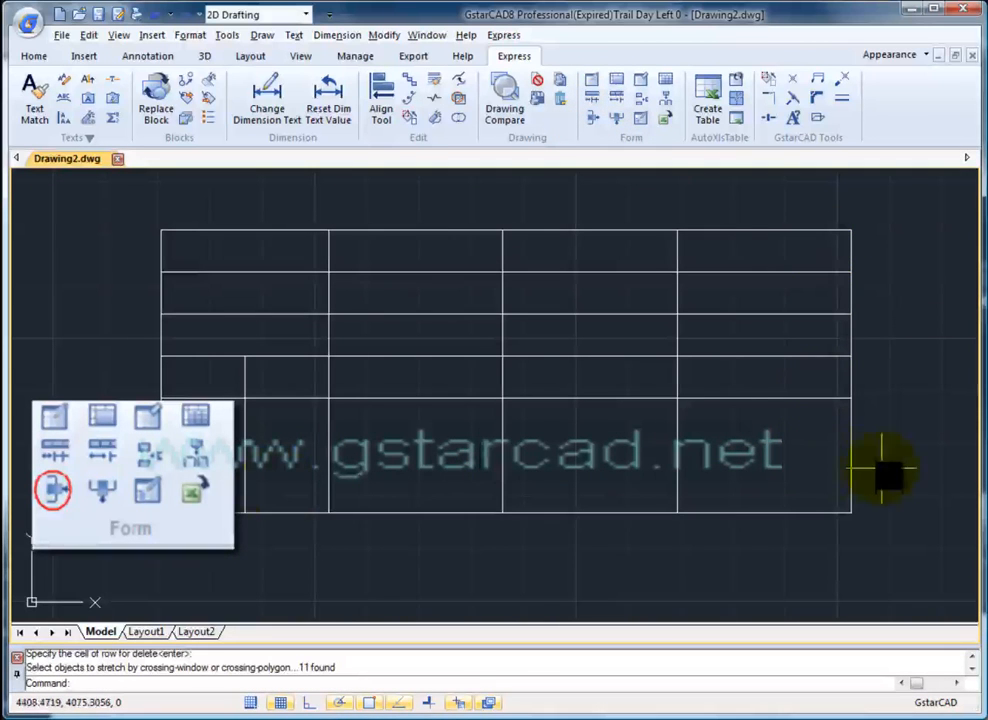
{"action": "left_click", "coordinate": [617, 117]}
{"action": "left_click", "coordinate": [790, 258]}
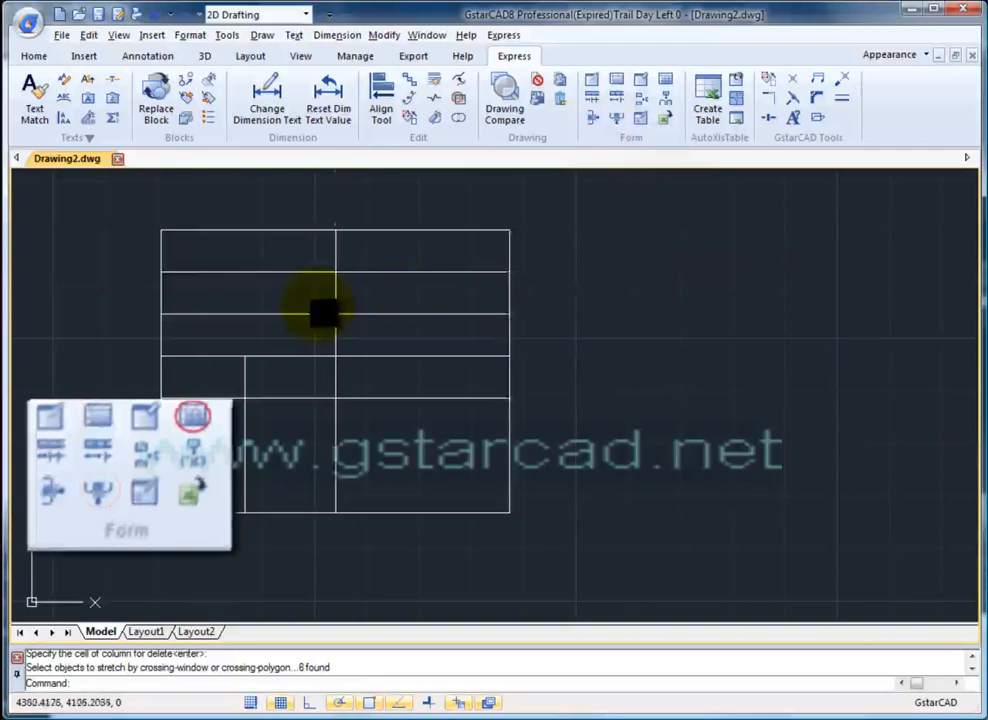
{"action": "middle_click_drag", "start_coordinate": [316, 305], "coordinate": [521, 308]}
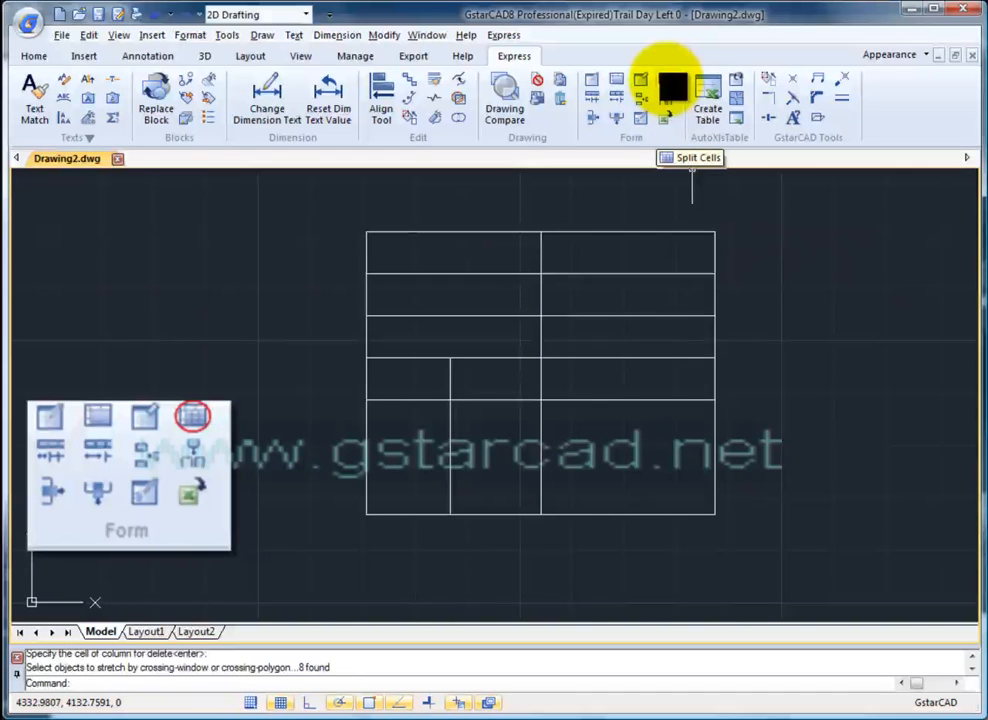
- Split the top-left table cells in two with Compart Form
{"action": "left_click", "coordinate": [672, 87]}
{"action": "mouse_move", "coordinate": [440, 259]}
{"action": "left_mouse_down"}
{"action": "mouse_move", "coordinate": [538, 309]}
{"action": "mouse_move", "coordinate": [452, 293]}
{"action": "mouse_move", "coordinate": [481, 282]}
{"action": "mouse_move", "coordinate": [475, 289]}
{"action": "mouse_move", "coordinate": [529, 289]}
{"action": "mouse_move", "coordinate": [530, 302]}
{"action": "mouse_move", "coordinate": [474, 283]}
{"action": "left_mouse_up"}
{"action": "scroll", "coordinate": [562, 470], "scroll_direction": "up", "scroll_amount": 6}
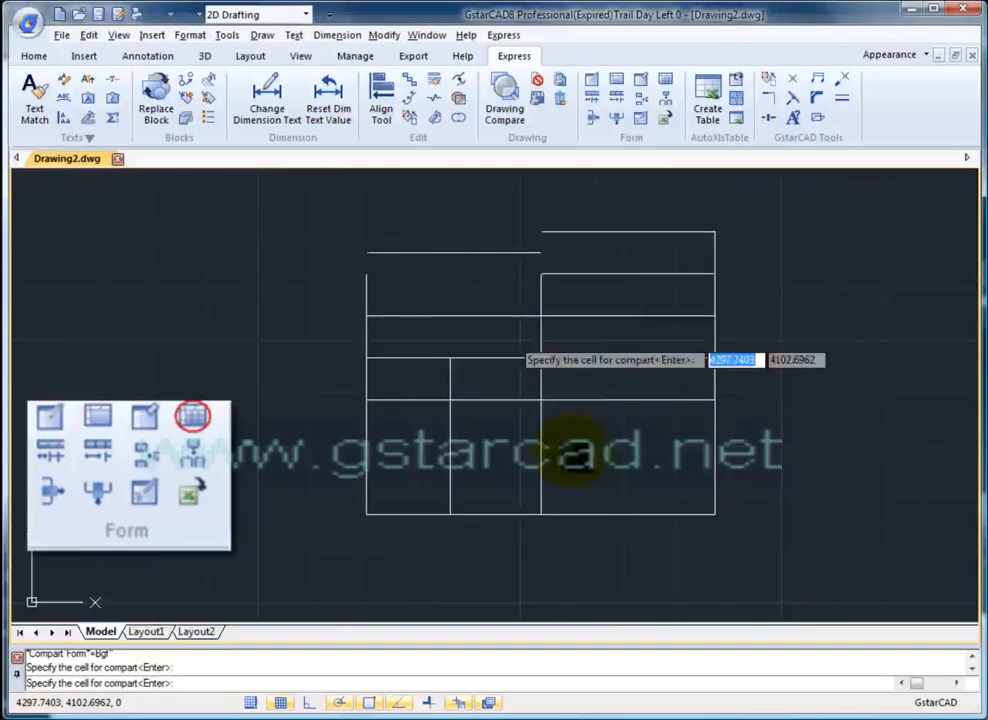
{"action": "scroll", "coordinate": [675, 535], "scroll_direction": "down", "scroll_amount": 2}
{"action": "middle_click_drag", "start_coordinate": [657, 448], "coordinate": [538, 419]}
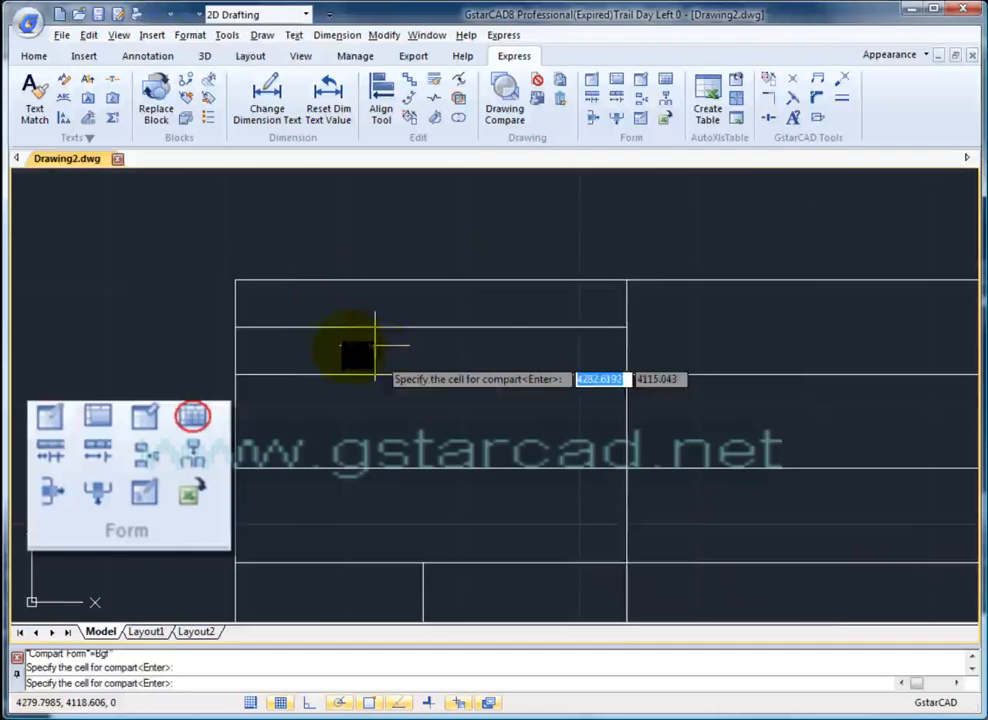
{"action": "scroll", "coordinate": [479, 404], "scroll_direction": "down", "scroll_amount": 2}
{"action": "mouse_move", "coordinate": [422, 371]}
{"action": "middle_mouse_down"}
{"action": "mouse_move", "coordinate": [457, 349]}
{"action": "mouse_move", "coordinate": [405, 318]}
{"action": "middle_mouse_up"}
{"action": "middle_click_drag", "start_coordinate": [671, 438], "coordinate": [638, 387]}
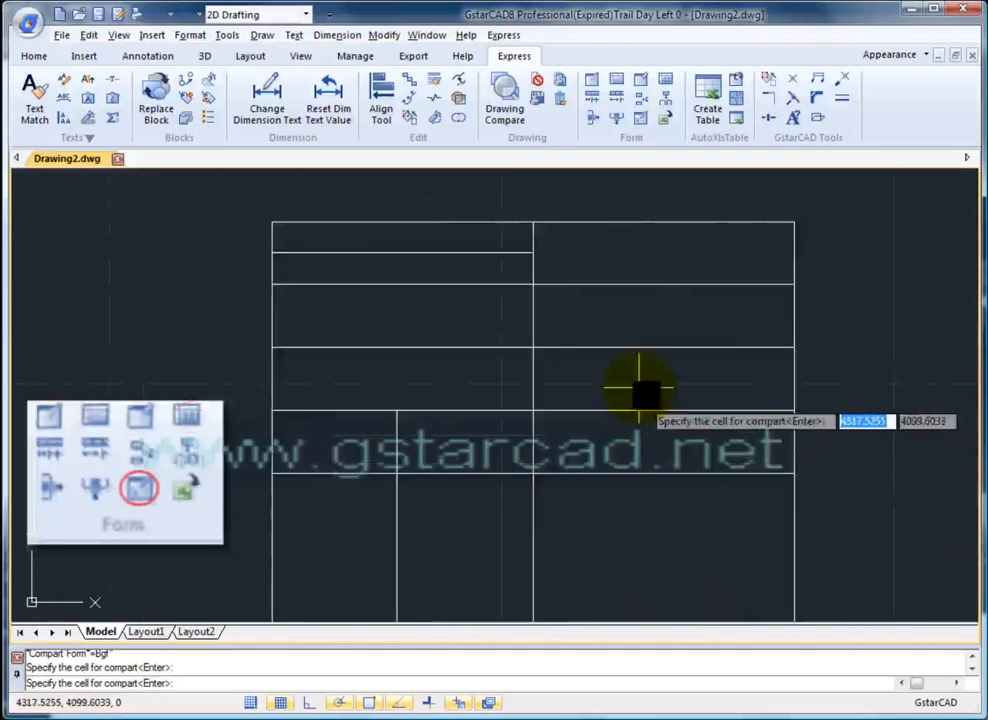
{"action": "key", "text": "Escape"}
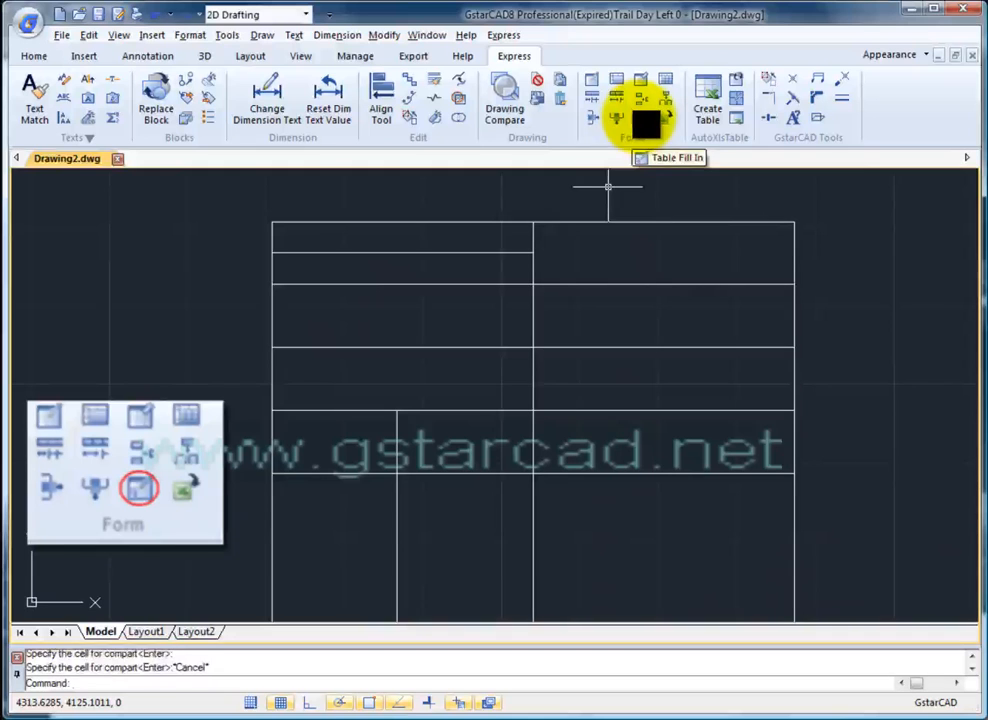
- Type 'tabla de materiales' in the top-left cell and 'gdgdg' in the top-right cell
{"action": "left_click", "coordinate": [646, 121]}
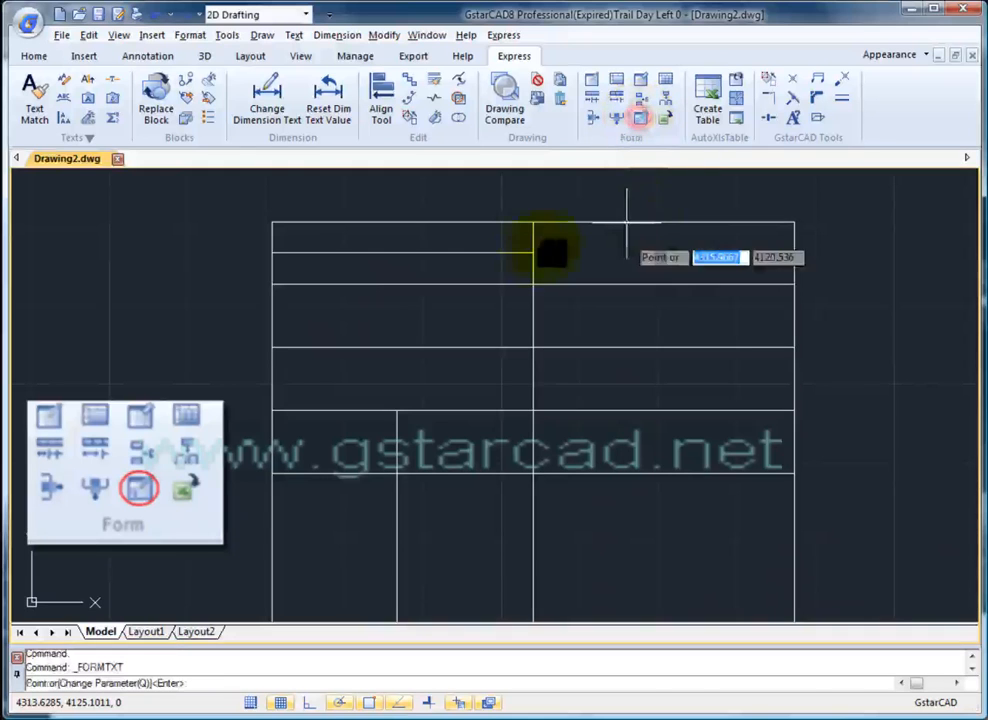
{"action": "left_click", "coordinate": [392, 236]}
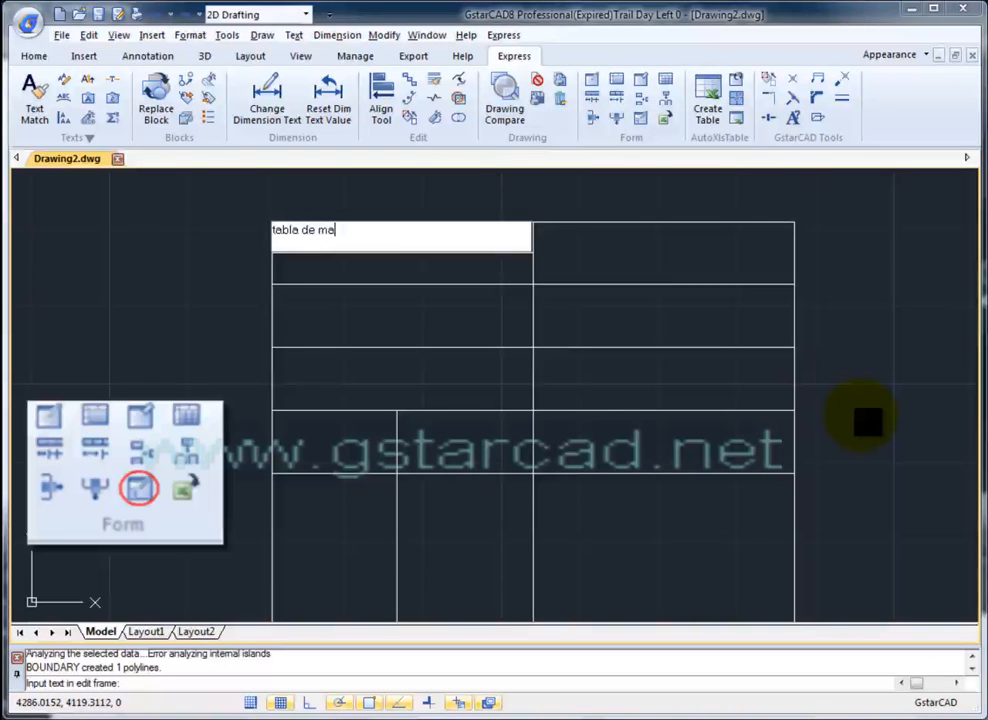
{"action": "type", "text": "tabla de materiales"}
{"action": "key", "text": "Return"}
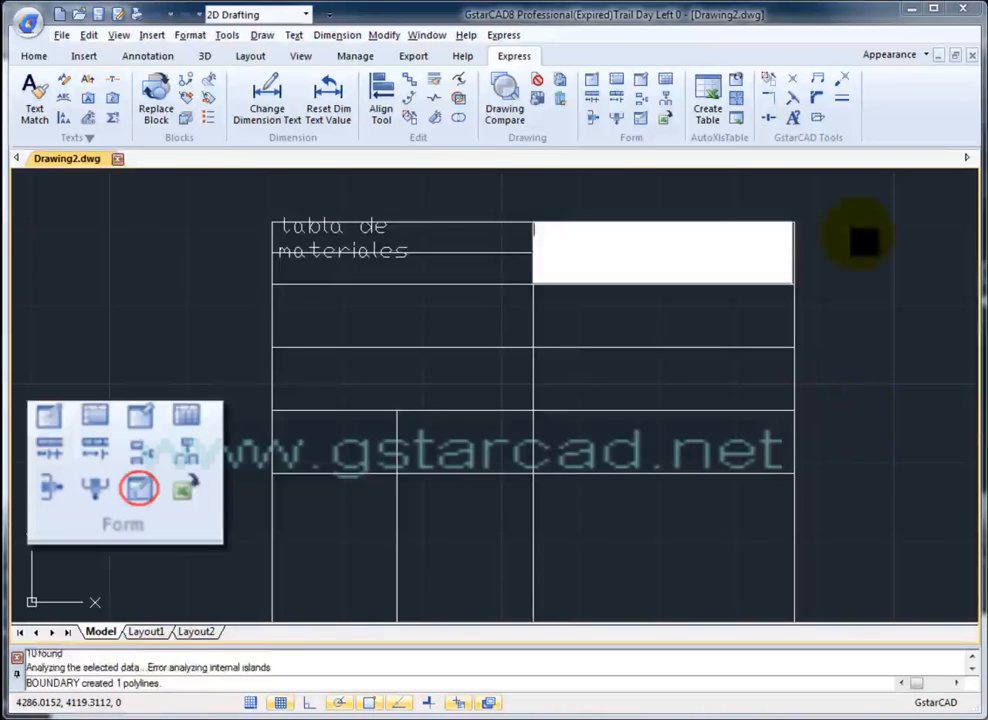
{"action": "type", "text": "gdgdg"}
{"action": "left_click", "coordinate": [635, 370]}
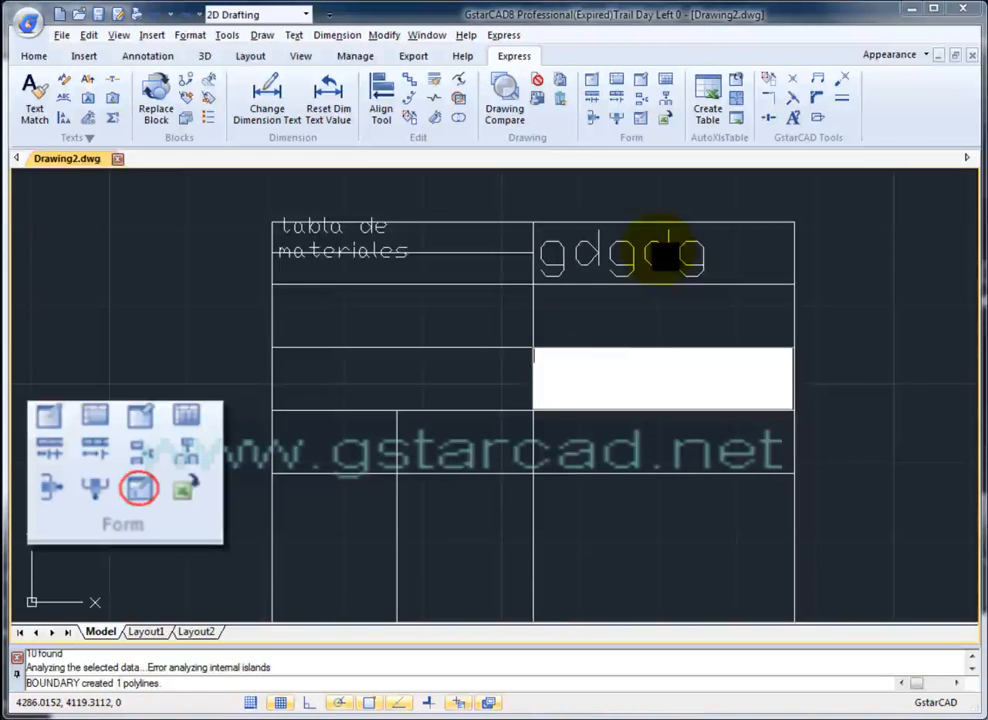
{"action": "key", "text": "Escape"}
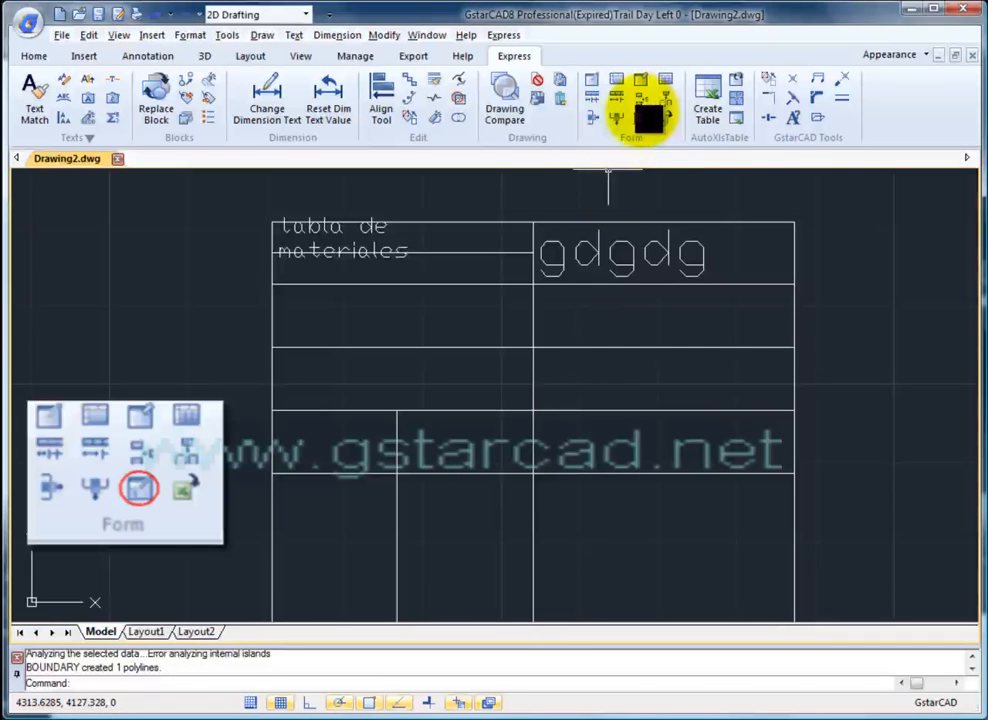
{"action": "left_click", "coordinate": [646, 118]}
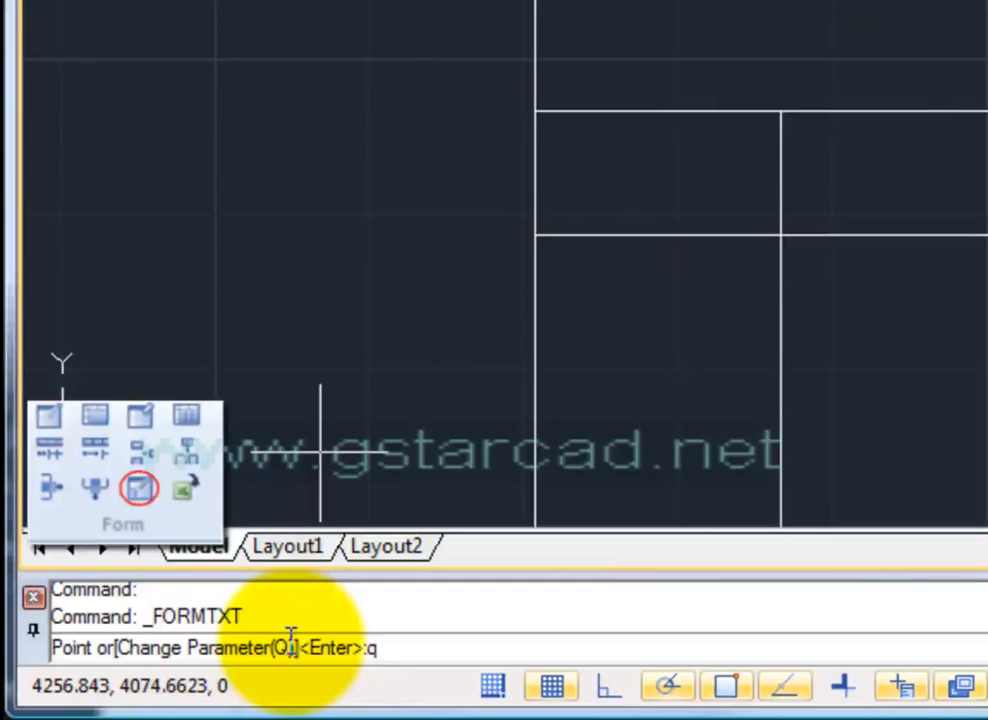
- Set the Form Fill In text height mode to Fixed-height with height 0.5
{"action": "key", "text": "Return"}
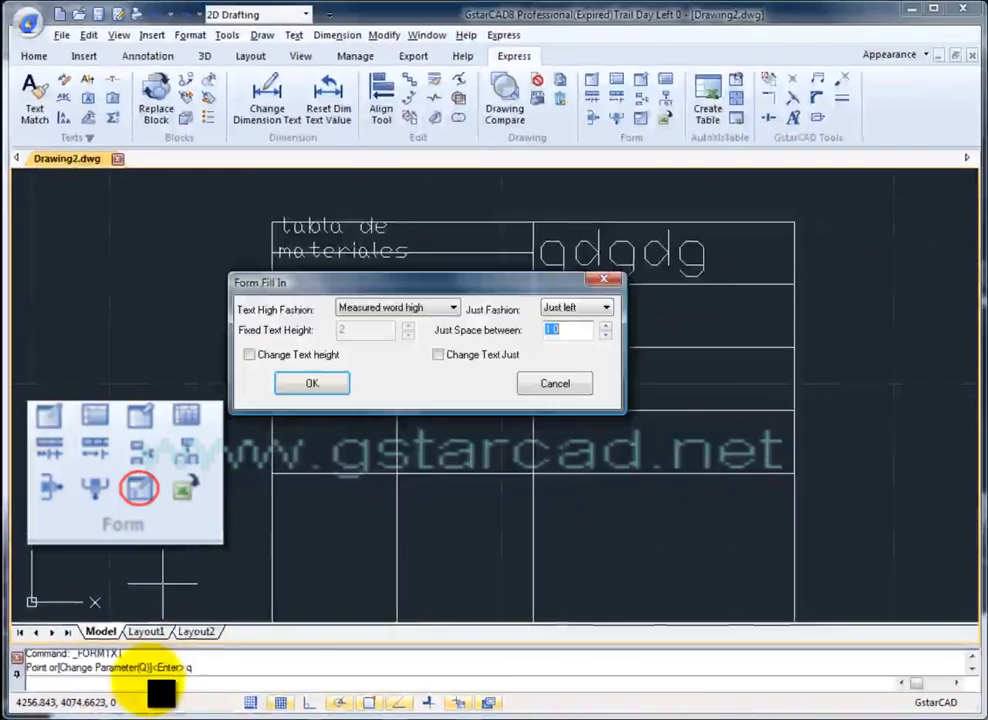
{"action": "left_click", "coordinate": [412, 310]}
{"action": "left_click", "coordinate": [418, 314]}
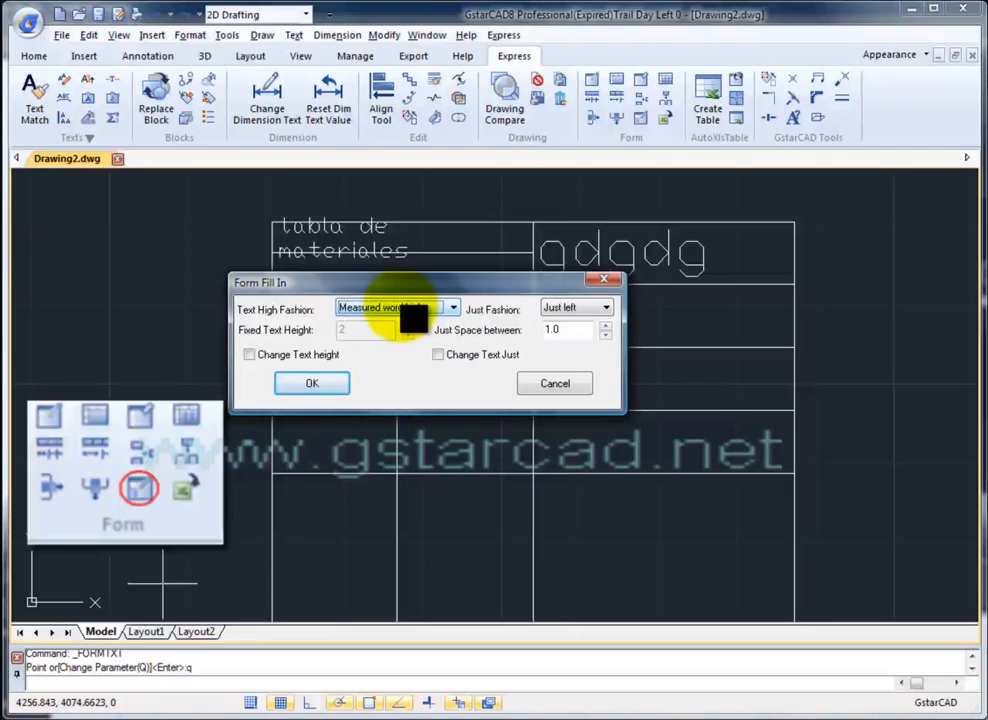
{"action": "left_click", "coordinate": [413, 315]}
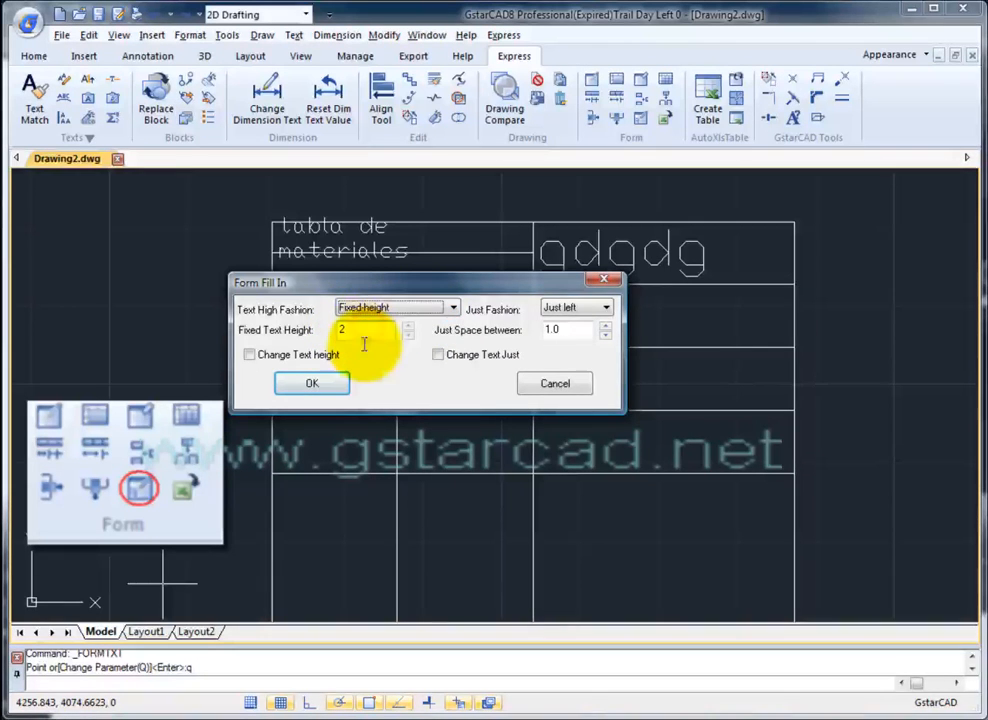
{"action": "double_click", "coordinate": [349, 330]}
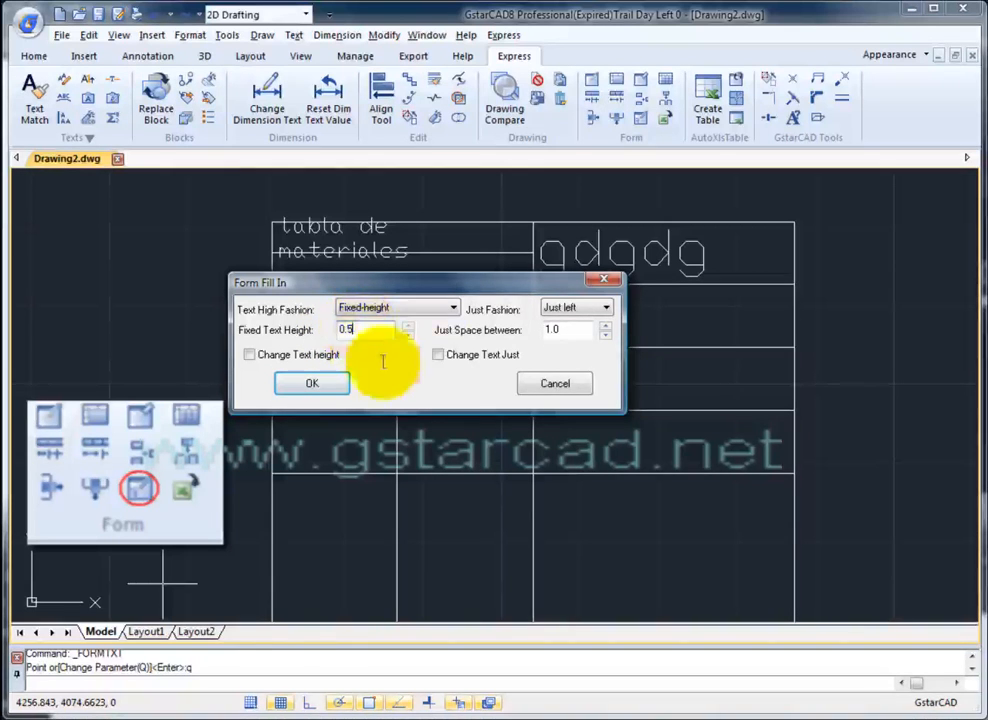
{"action": "left_click", "coordinate": [320, 388]}
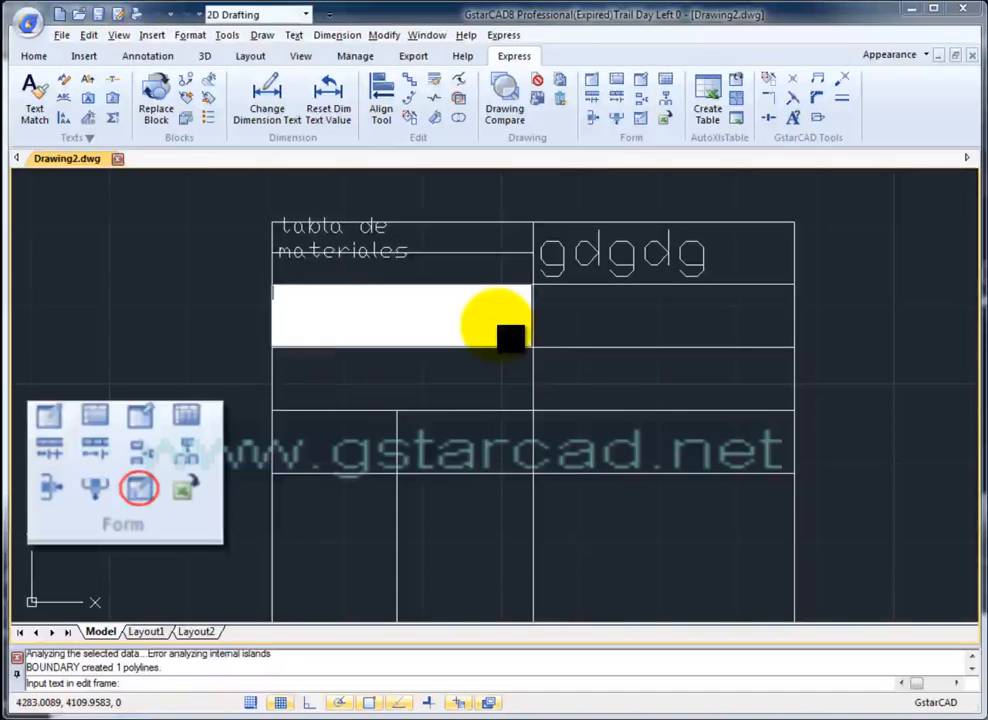
- Complete 'tabla de materiales' in the left cell and enter 'hola' in the right cell
{"action": "type", "text": "a"}
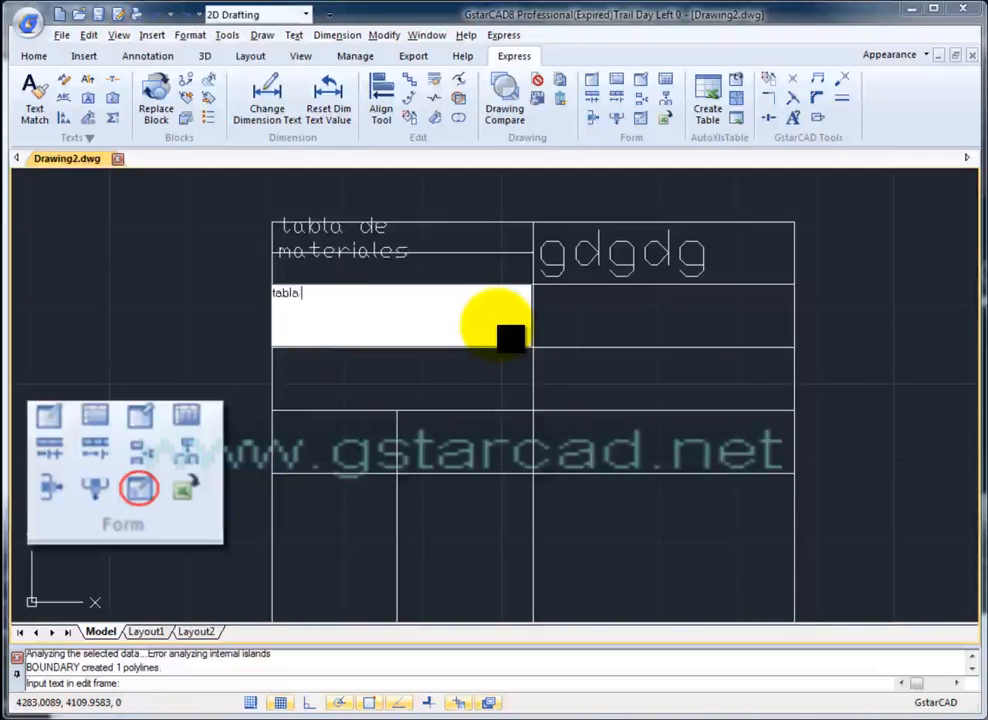
{"action": "type", "text": " de materiales"}
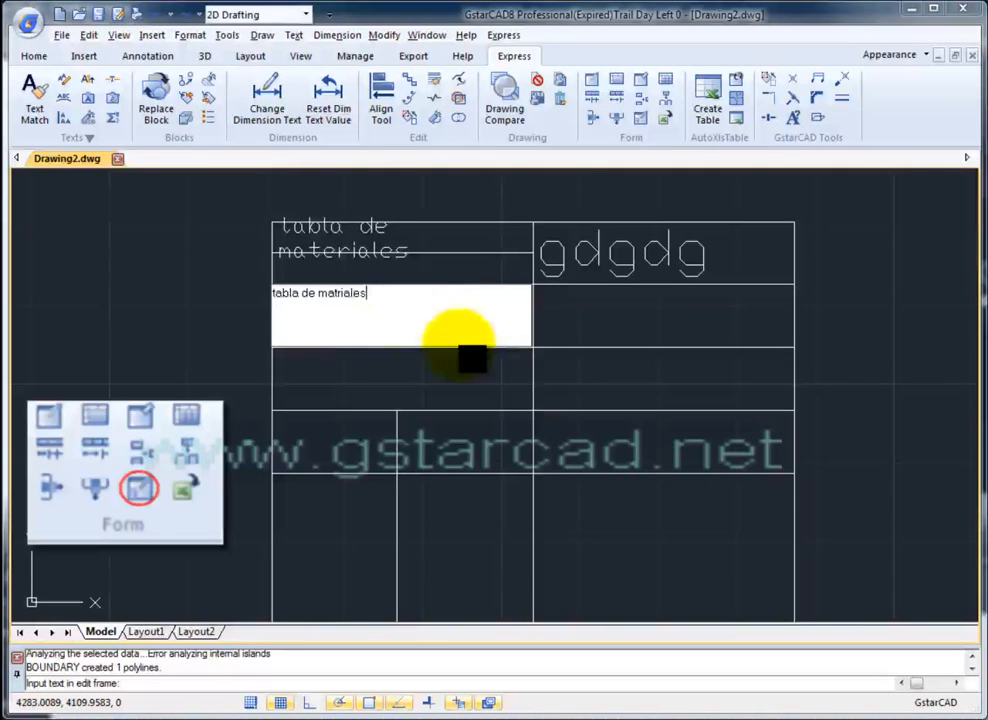
{"action": "left_click", "coordinate": [339, 291]}
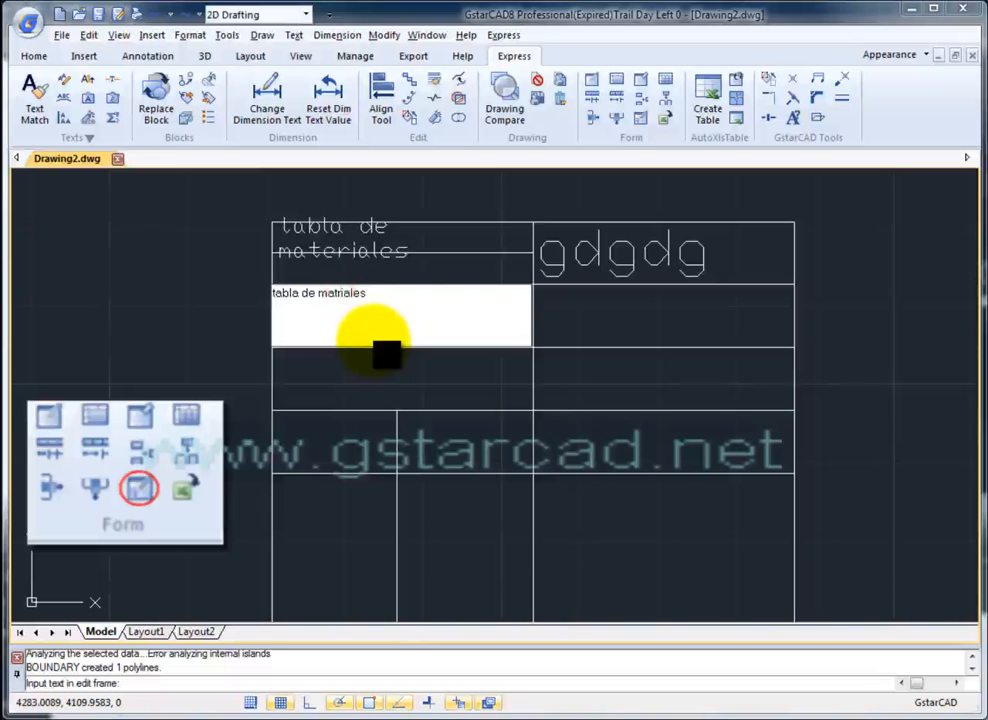
{"action": "double_click", "coordinate": [547, 338]}
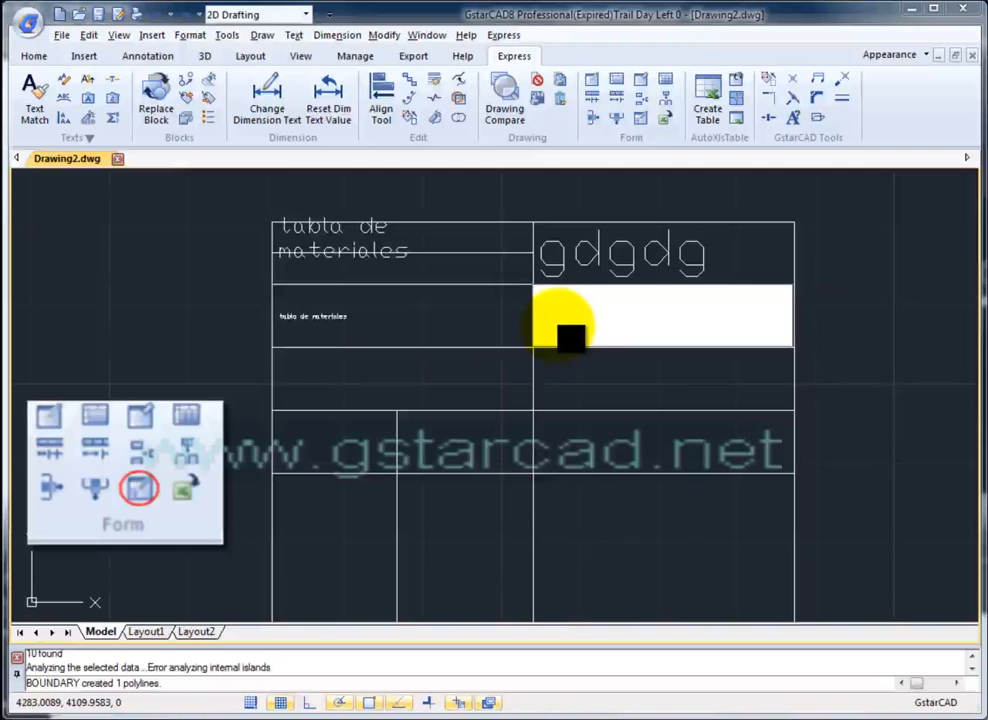
{"action": "type", "text": "ahola"}
{"action": "key", "text": "Return"}
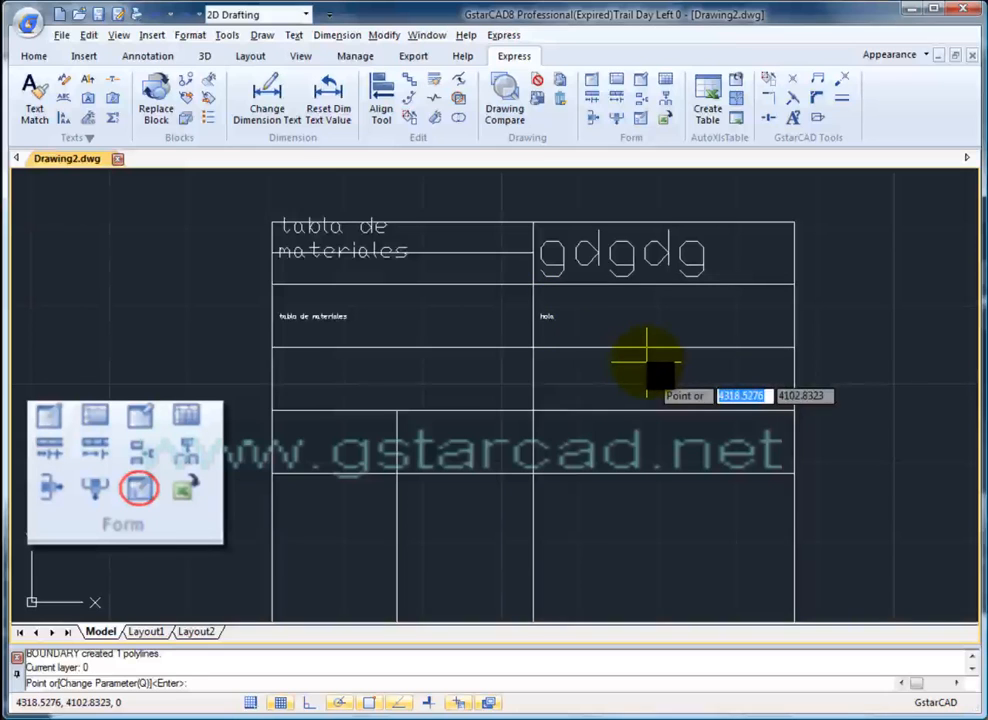
{"action": "key", "text": "Escape"}
{"action": "key", "text": "Escape"}
{"action": "left_click", "coordinate": [600, 254]}
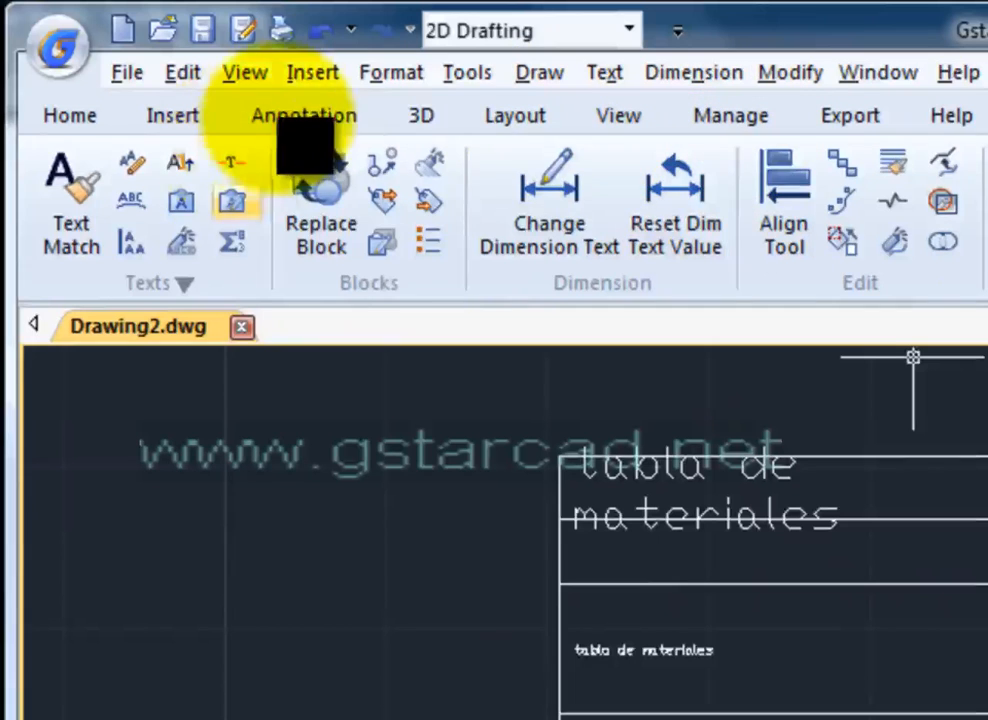
- Check the Annotation tab's text style list, which contains only Standard
{"action": "left_click", "coordinate": [285, 118]}
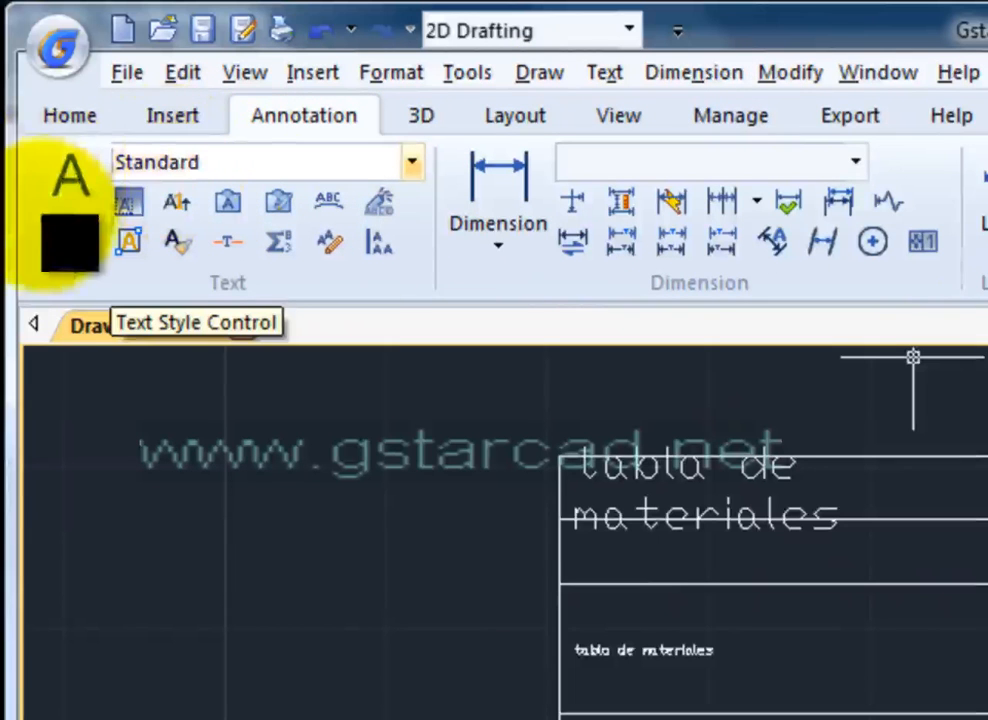
{"action": "left_click", "coordinate": [155, 157]}
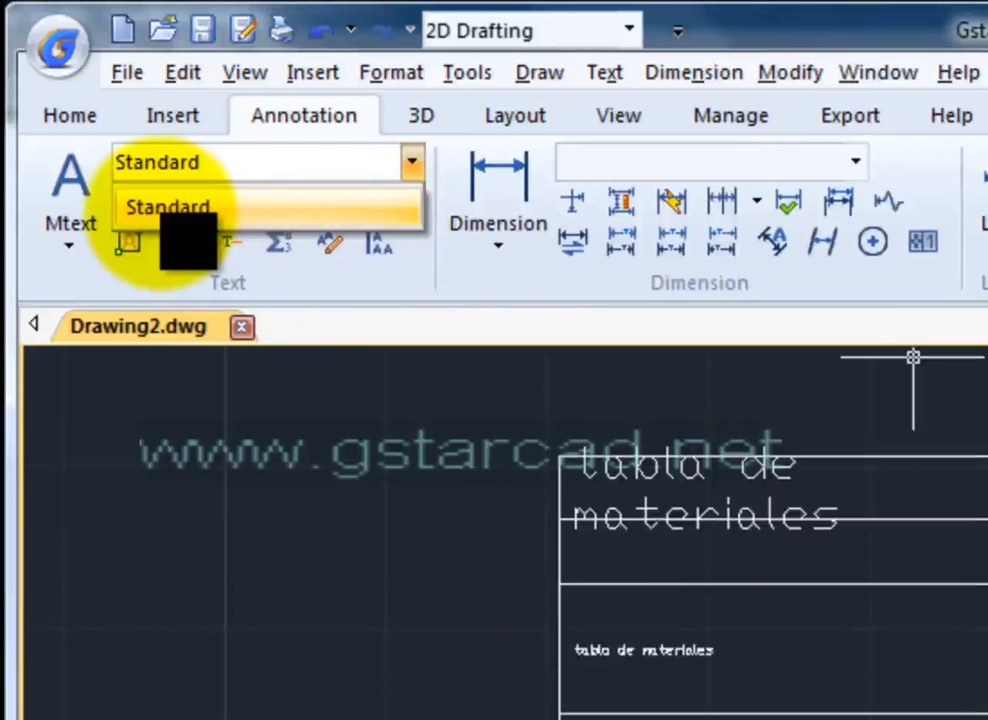
{"action": "left_click", "coordinate": [168, 208]}
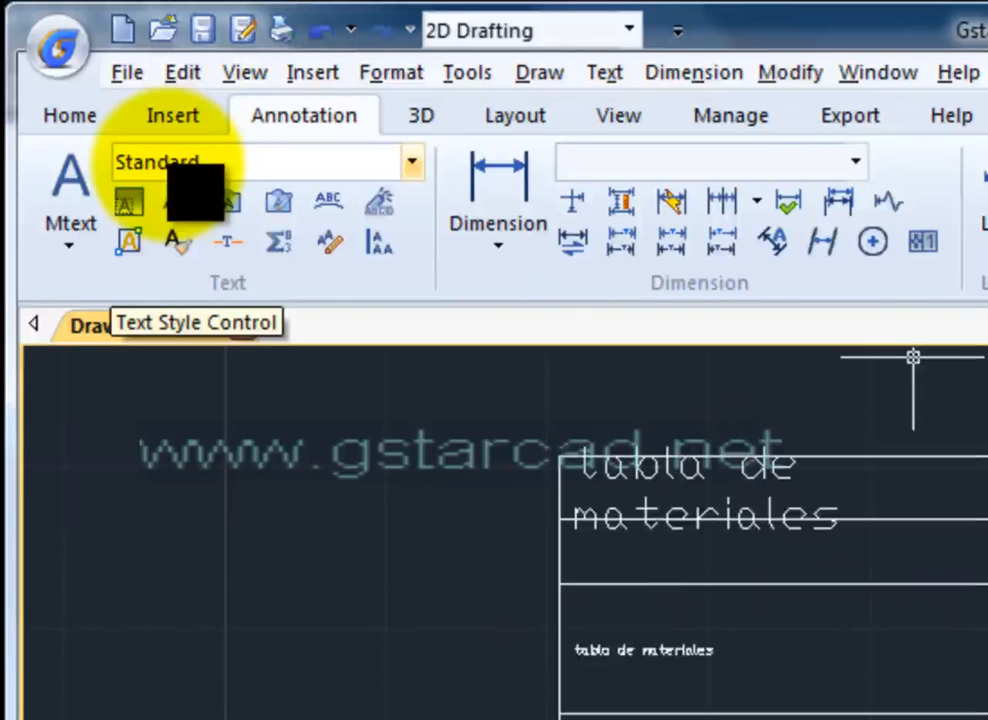
{"action": "left_click", "coordinate": [155, 162]}
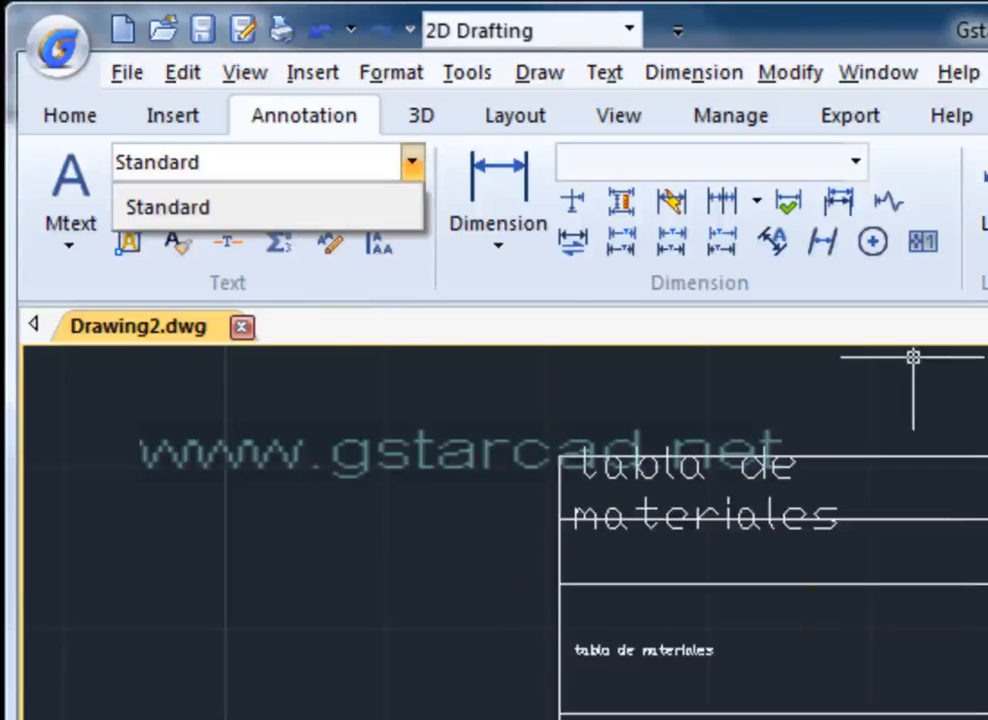
{"action": "key", "text": "Escape"}
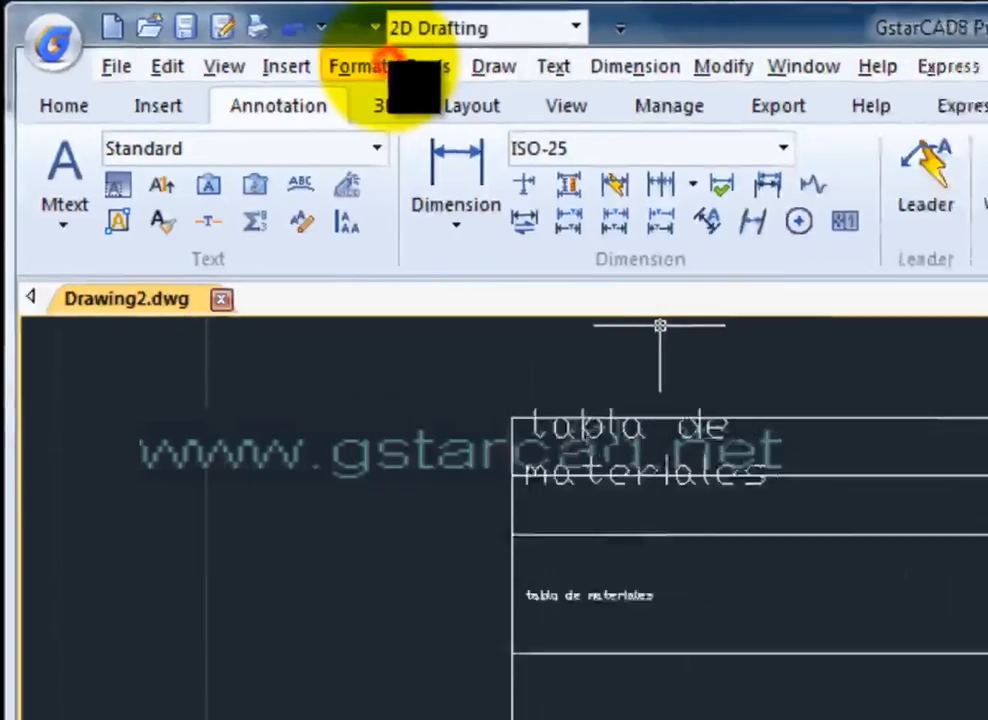
{"action": "left_click", "coordinate": [360, 66]}
- Create a new text style named TABLA
{"action": "left_click", "coordinate": [370, 368]}
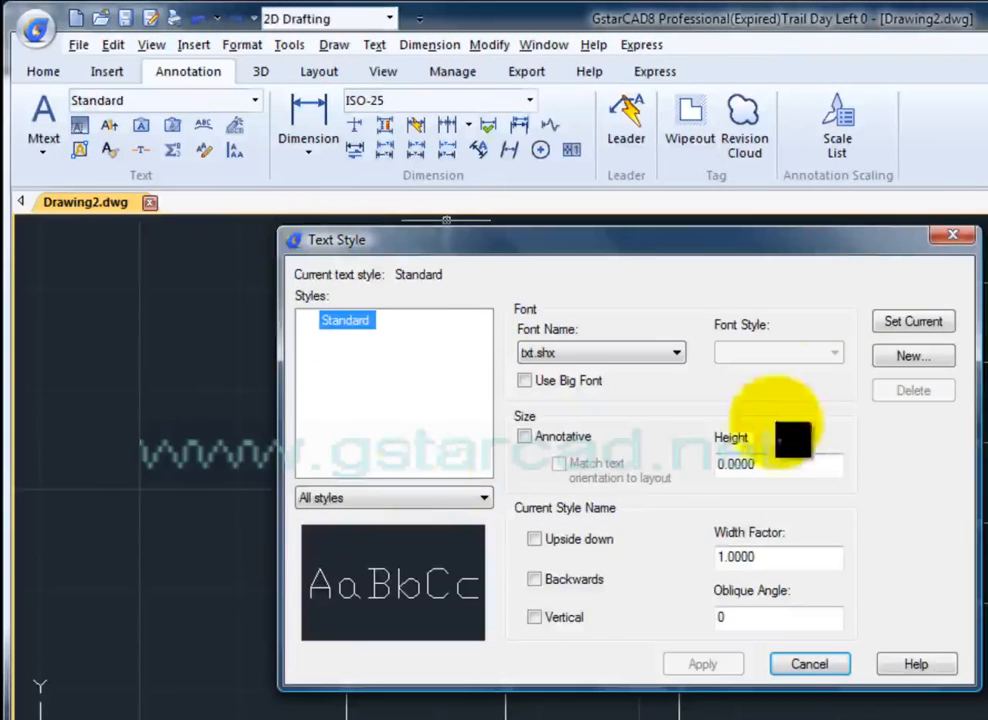
{"action": "left_click", "coordinate": [930, 360]}
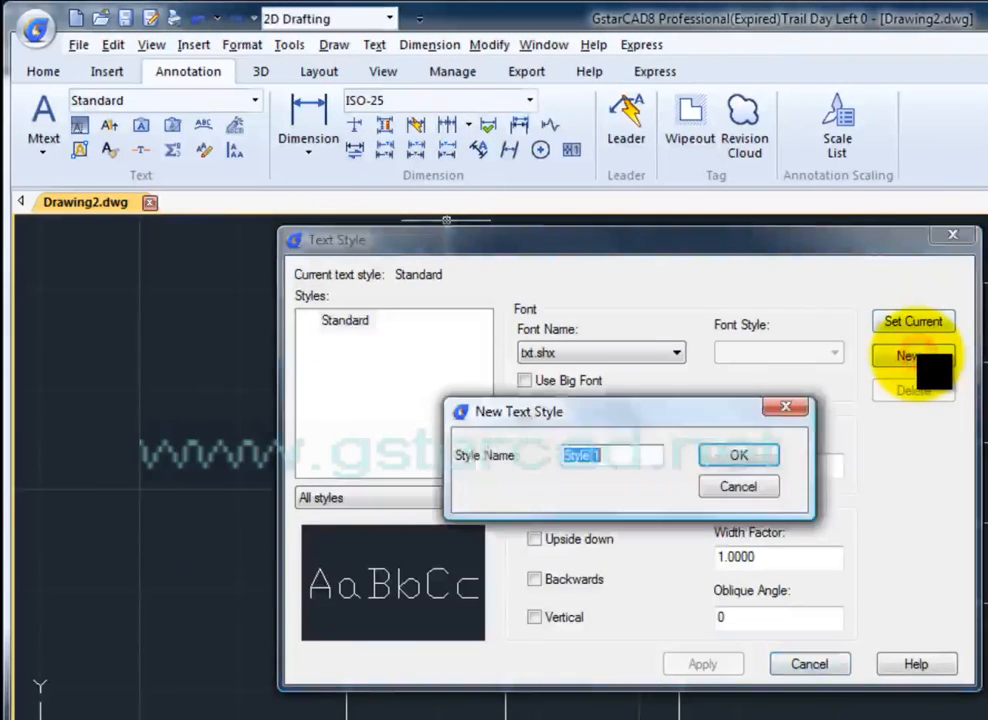
{"action": "type", "text": "TABLA"}
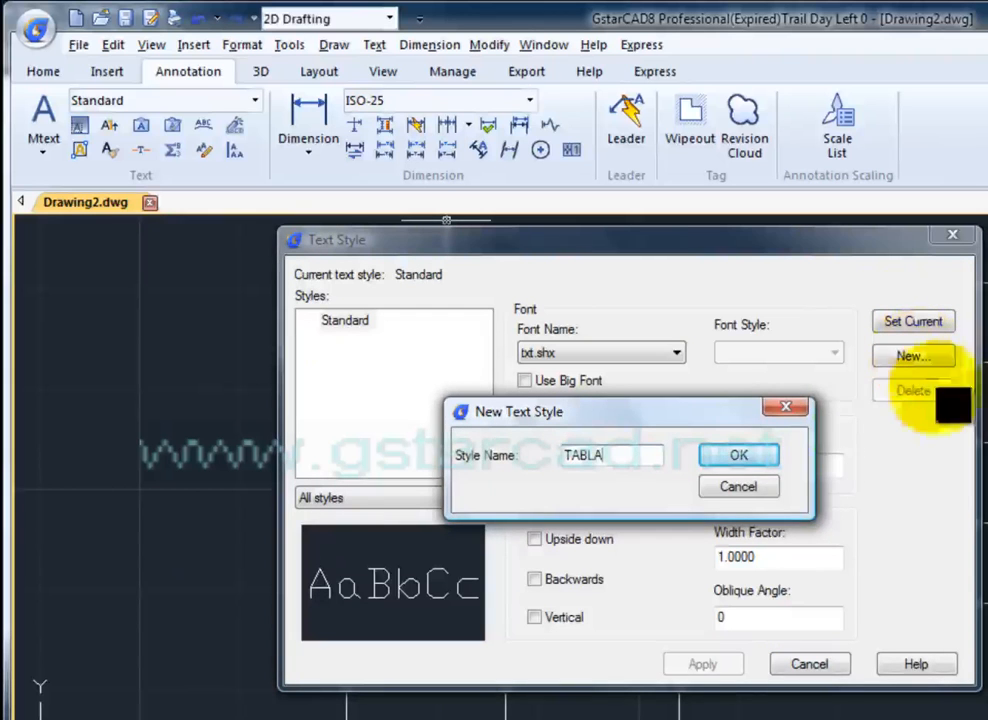
{"action": "left_click", "coordinate": [755, 458]}
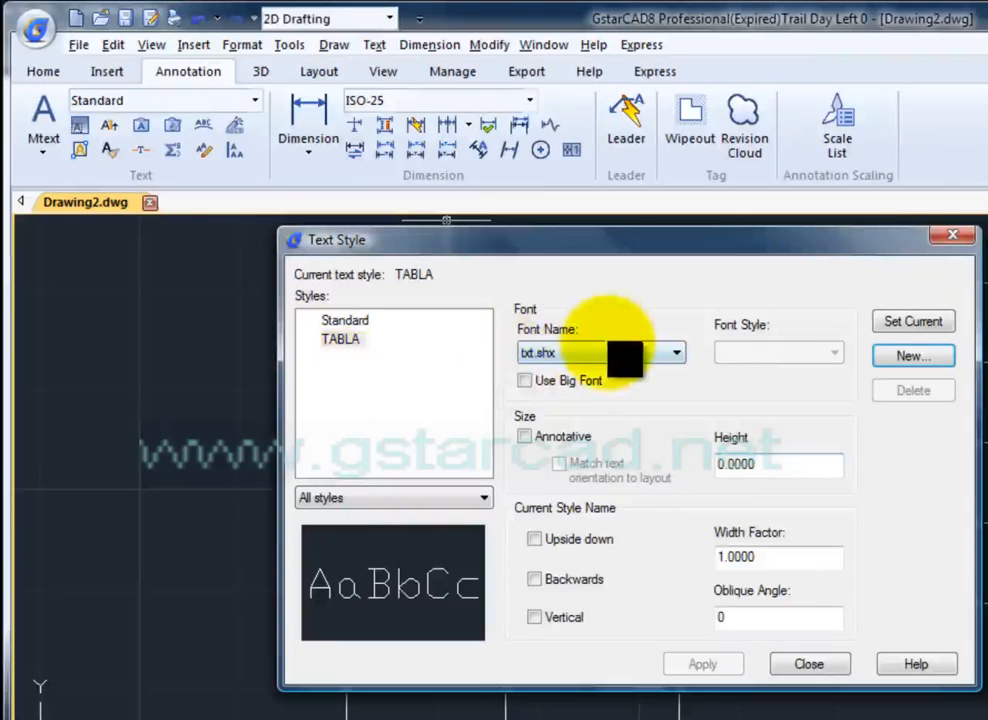
- Give TABLA the Andalus Regular font at height 1.0000 and make it current
{"action": "left_click", "coordinate": [600, 352]}
{"action": "scroll", "coordinate": [605, 400], "scroll_direction": "down", "scroll_amount": 3}
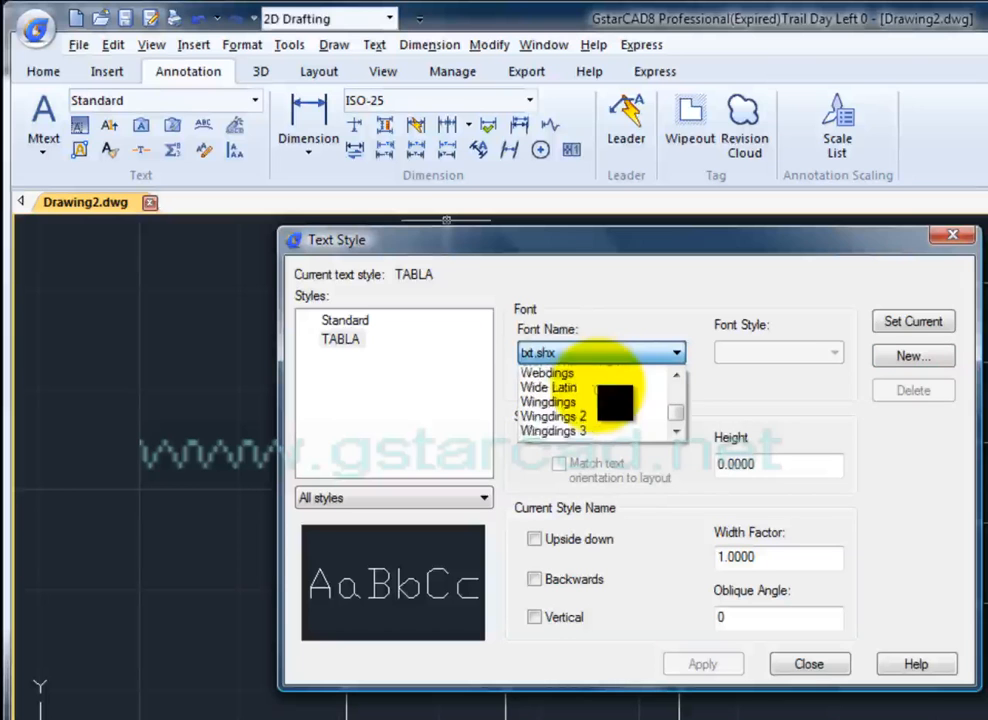
{"action": "left_click_drag", "start_coordinate": [674, 414], "coordinate": [674, 372]}
{"action": "scroll", "coordinate": [593, 416], "scroll_direction": "down", "scroll_amount": 4}
{"action": "scroll", "coordinate": [595, 415], "scroll_direction": "down", "scroll_amount": 6}
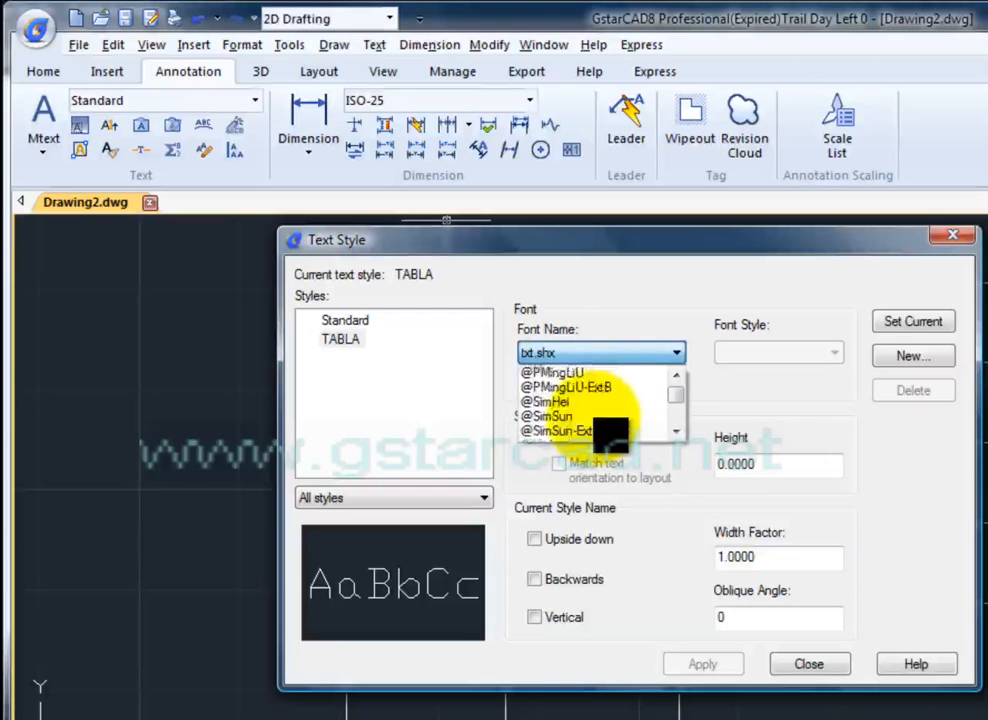
{"action": "left_click", "coordinate": [560, 412]}
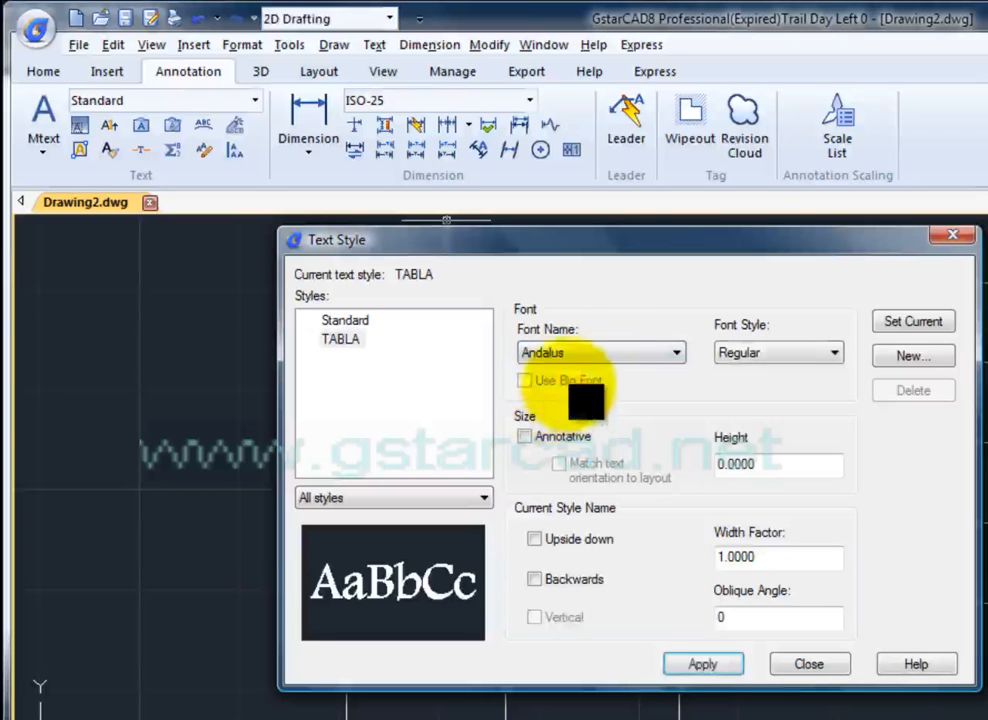
{"action": "left_click", "coordinate": [776, 352]}
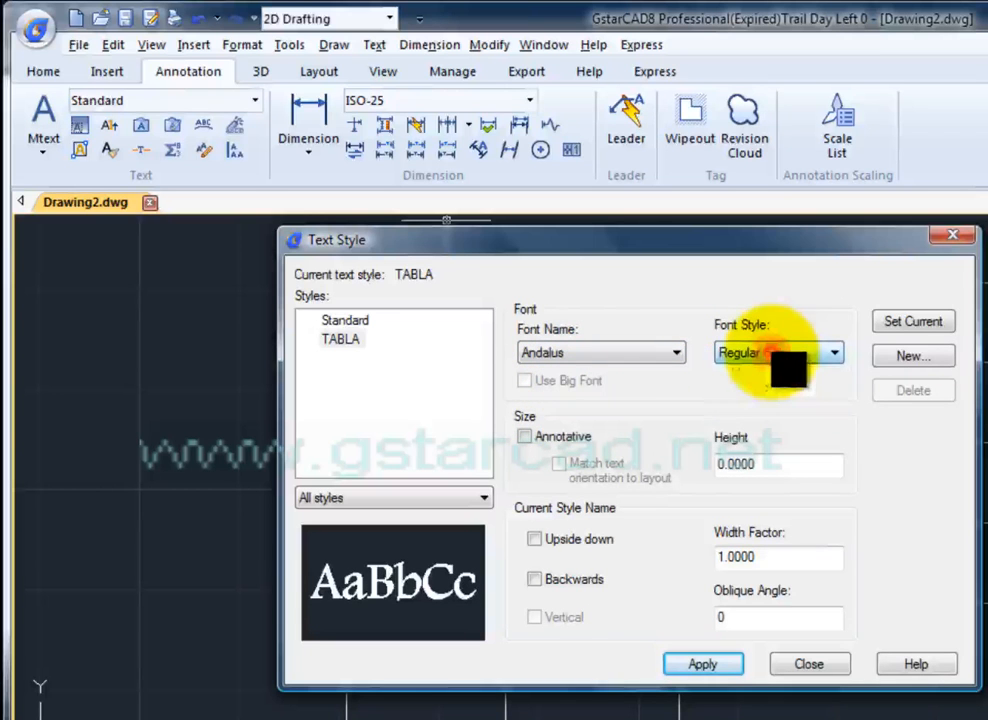
{"action": "left_click", "coordinate": [740, 353]}
{"action": "left_click", "coordinate": [789, 463]}
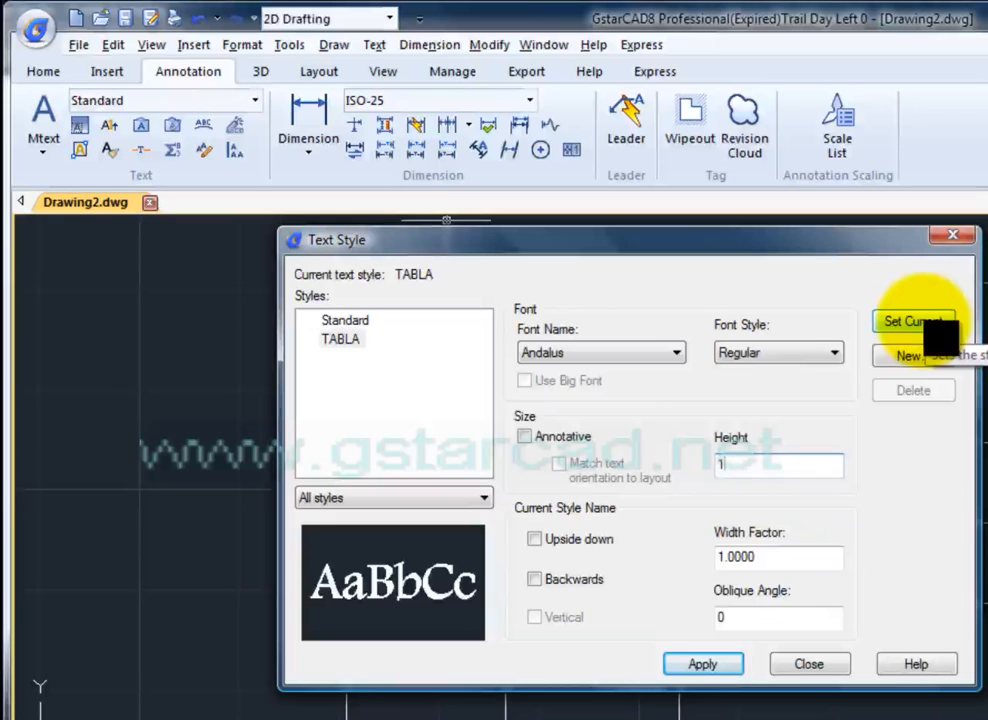
{"action": "left_click", "coordinate": [920, 322]}
{"action": "left_click", "coordinate": [630, 517]}
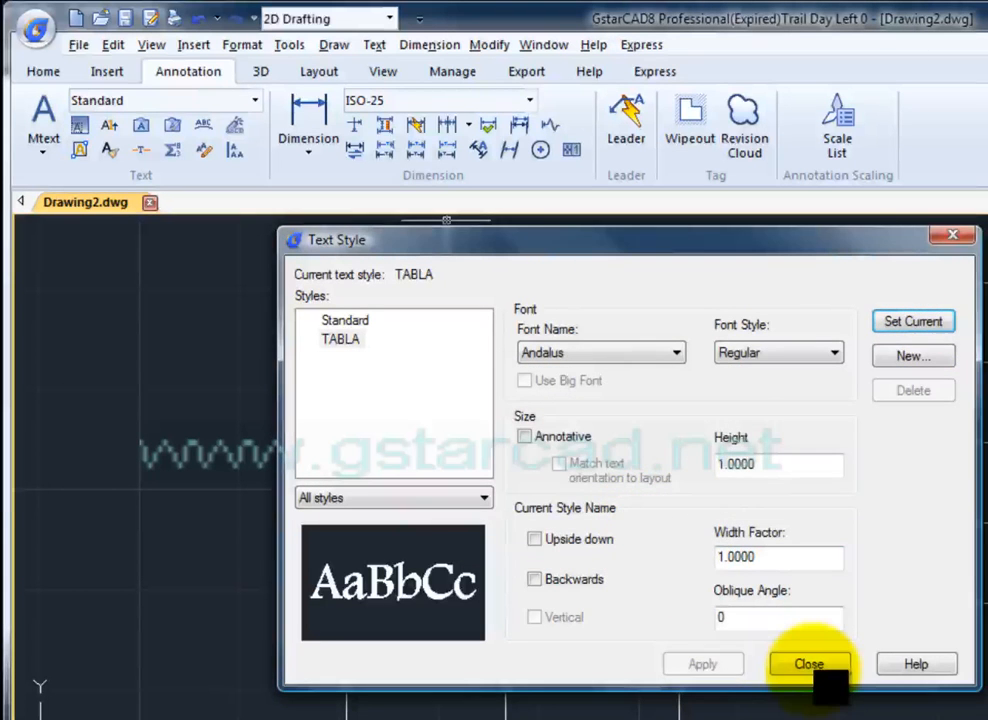
{"action": "left_click", "coordinate": [809, 664]}
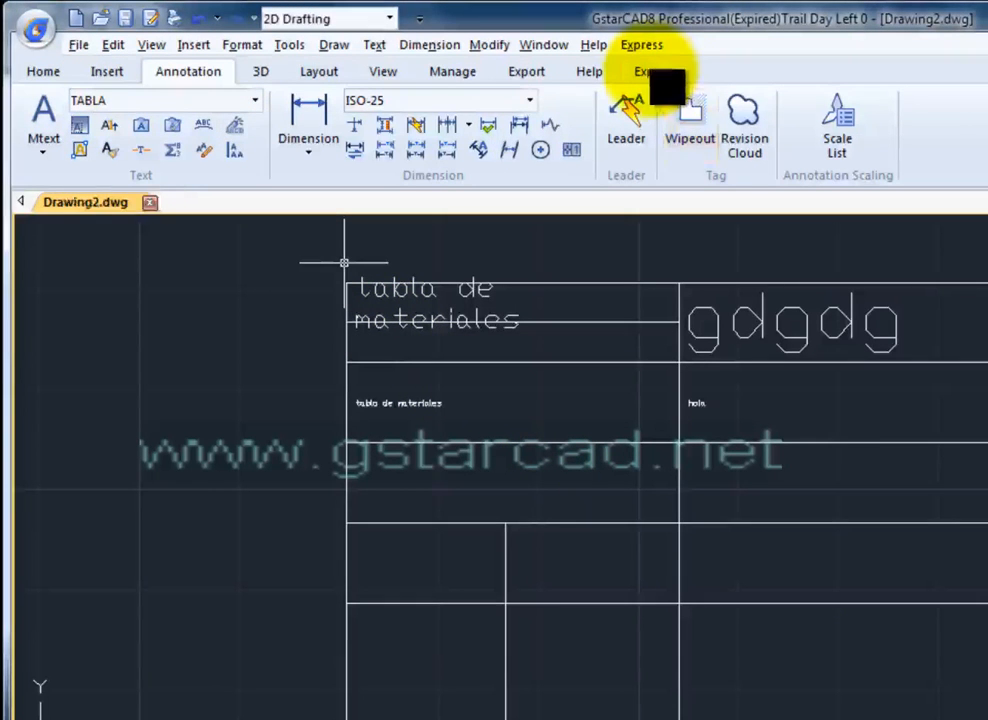
- Write 'TABLA DE MATERIALES' in the third-row left cell with the form text fill tool
{"action": "left_click", "coordinate": [655, 72]}
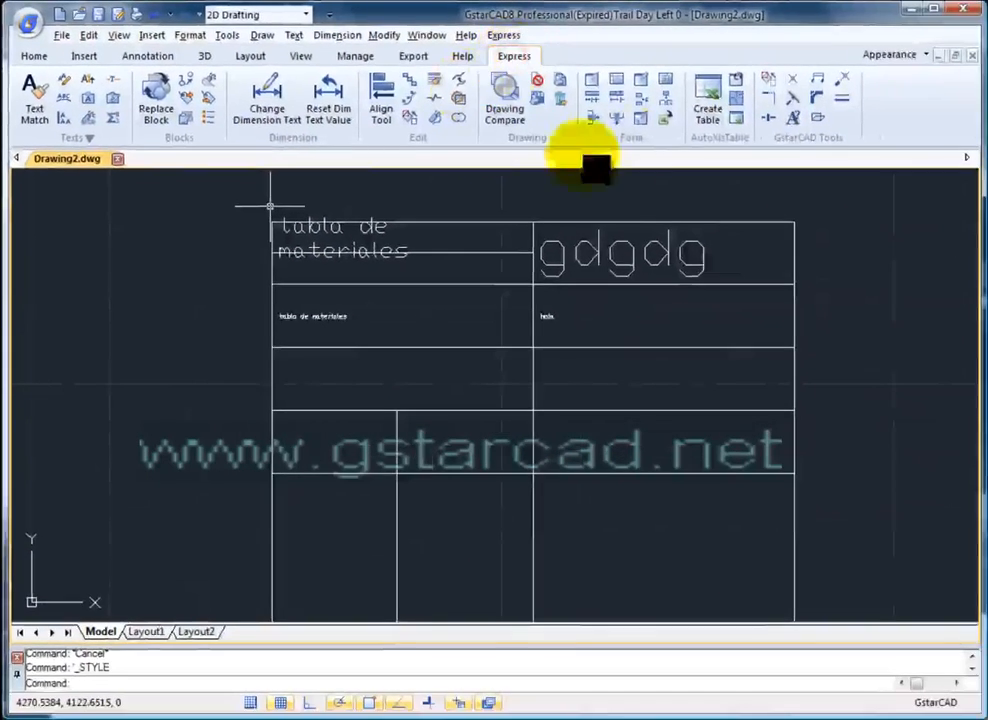
{"action": "left_click", "coordinate": [641, 116]}
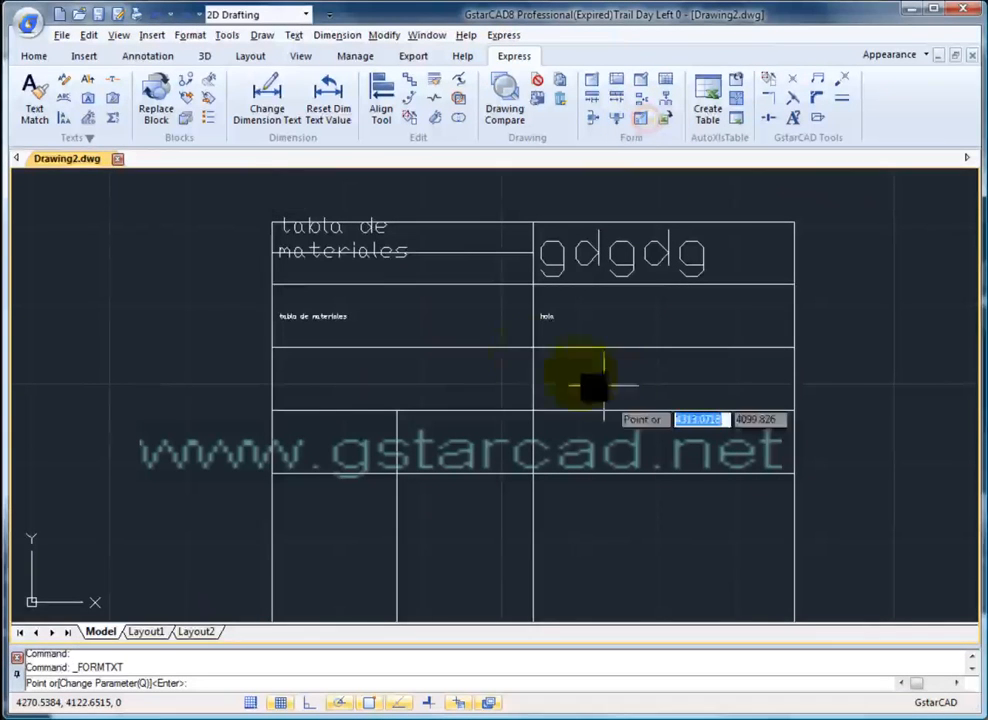
{"action": "left_click", "coordinate": [328, 357]}
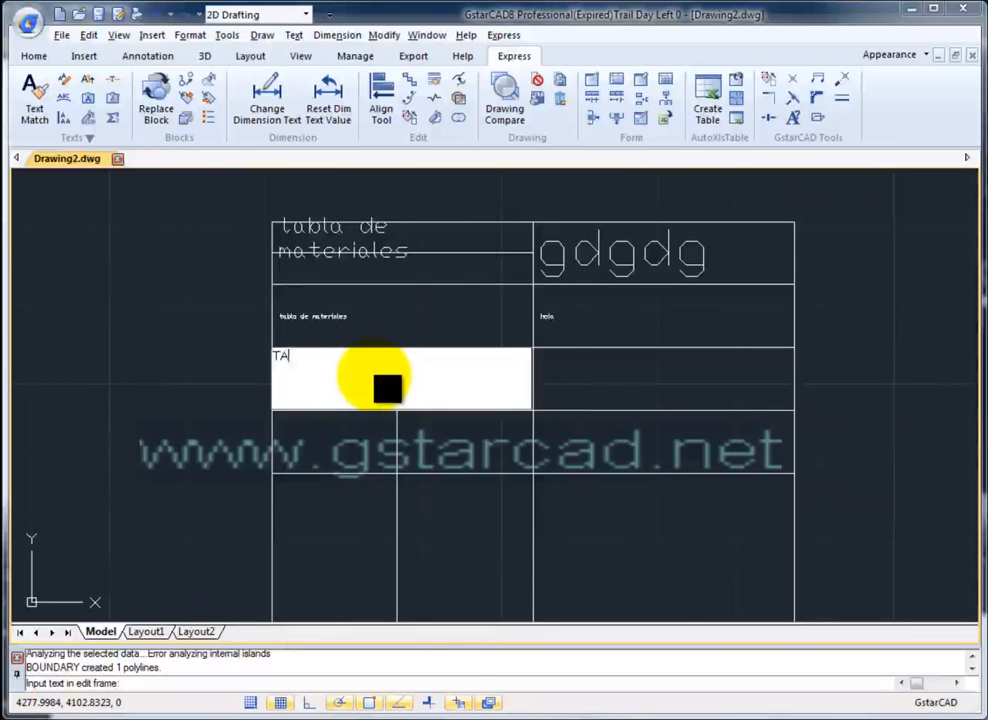
{"action": "type", "text": "TABLA DE MATERIA"}
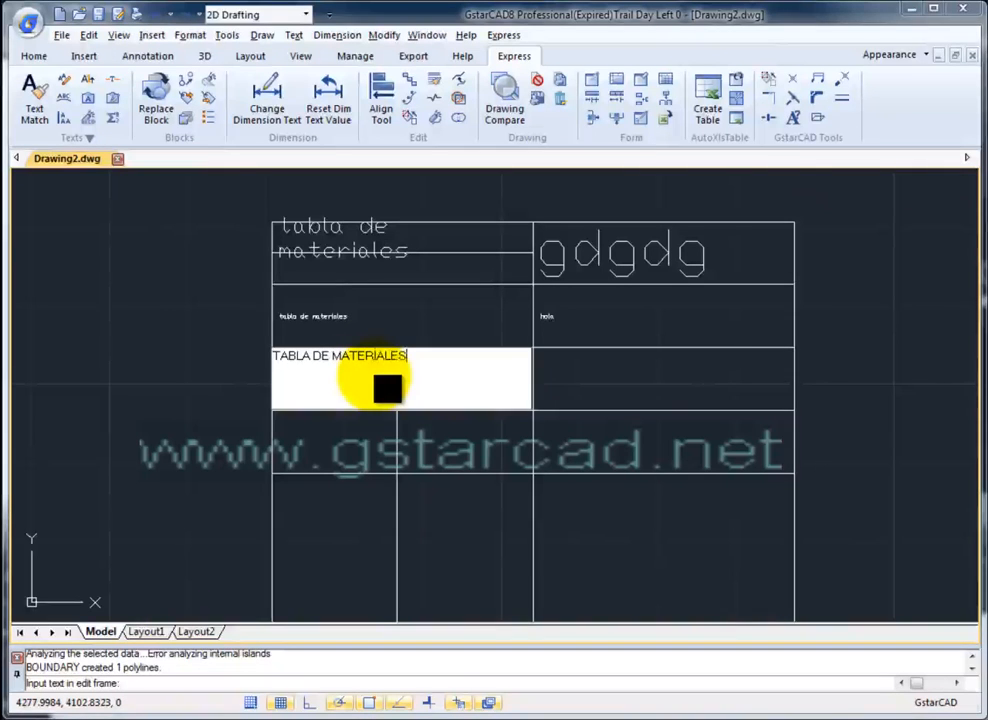
{"action": "type", "text": "LES"}
{"action": "left_click", "coordinate": [574, 375]}
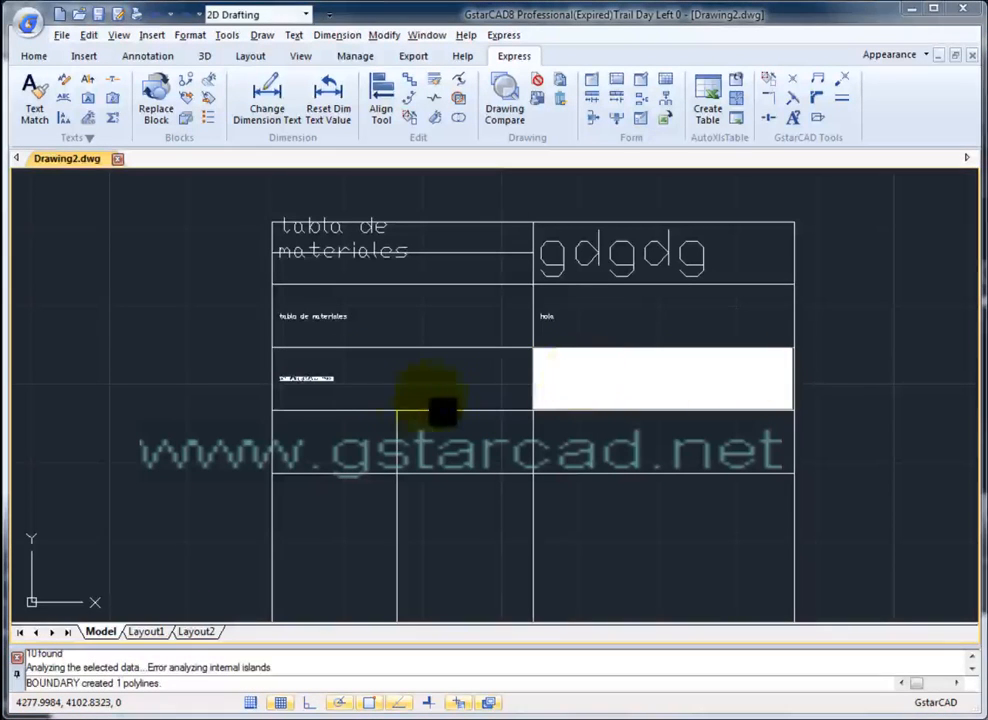
{"action": "key", "text": "Escape"}
- Select the new TABLA DE MATERIALES text to inspect it, then clear the selection
{"action": "scroll", "coordinate": [322, 397], "scroll_direction": "up", "scroll_amount": 4}
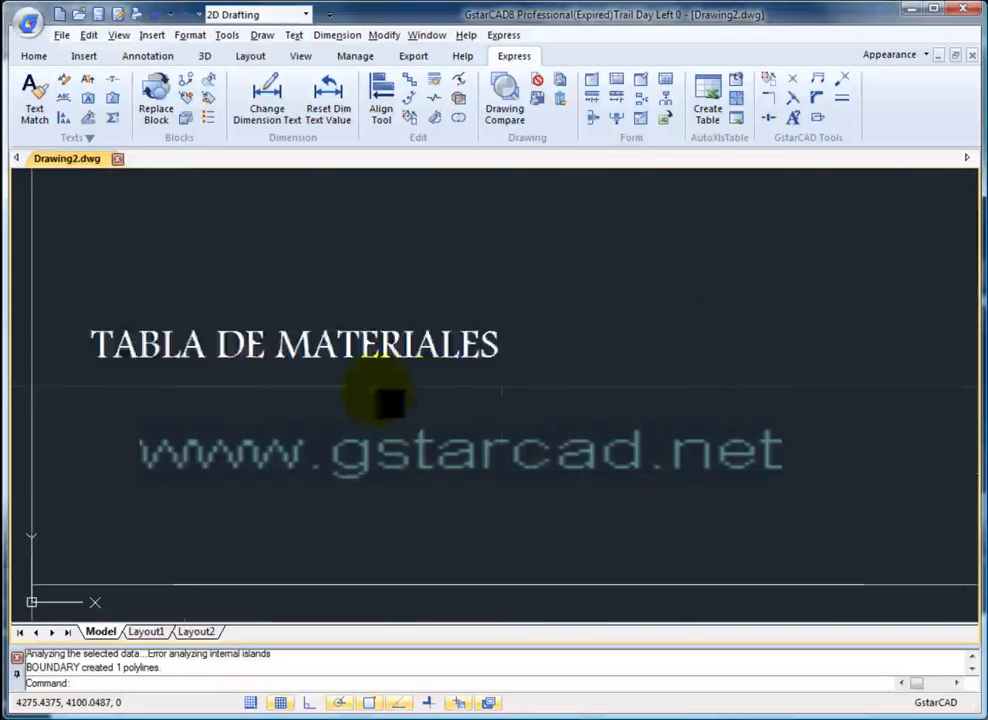
{"action": "scroll", "coordinate": [322, 397], "scroll_direction": "up", "scroll_amount": 3}
{"action": "left_click", "coordinate": [449, 378]}
{"action": "left_click", "coordinate": [463, 390]}
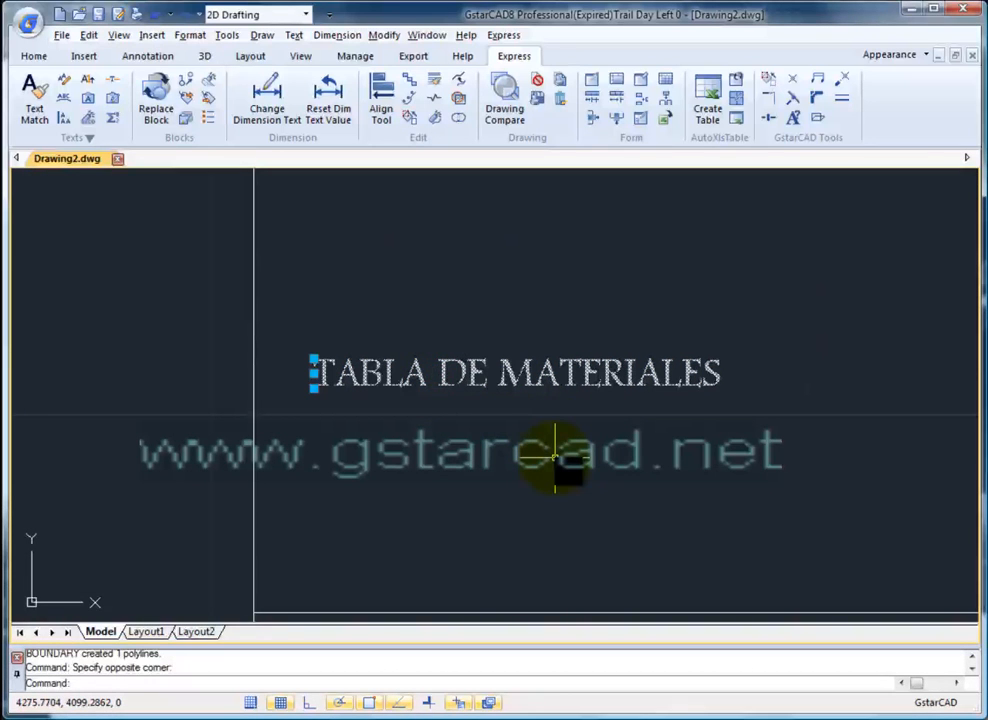
{"action": "scroll", "coordinate": [554, 457], "scroll_direction": "down", "scroll_amount": 7}
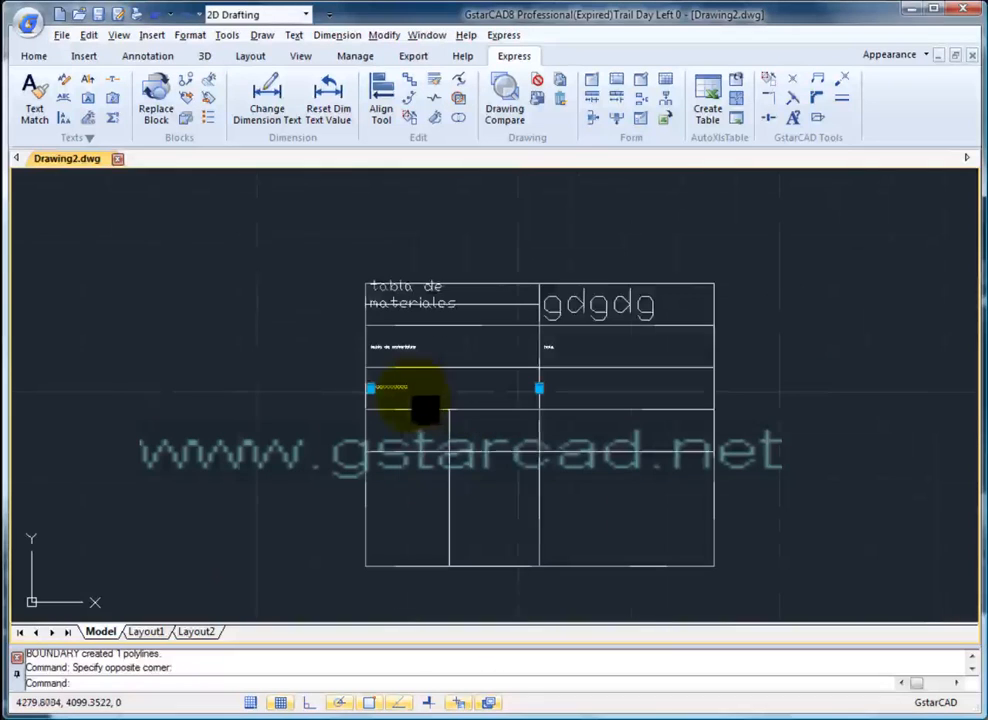
{"action": "key", "text": "Escape"}
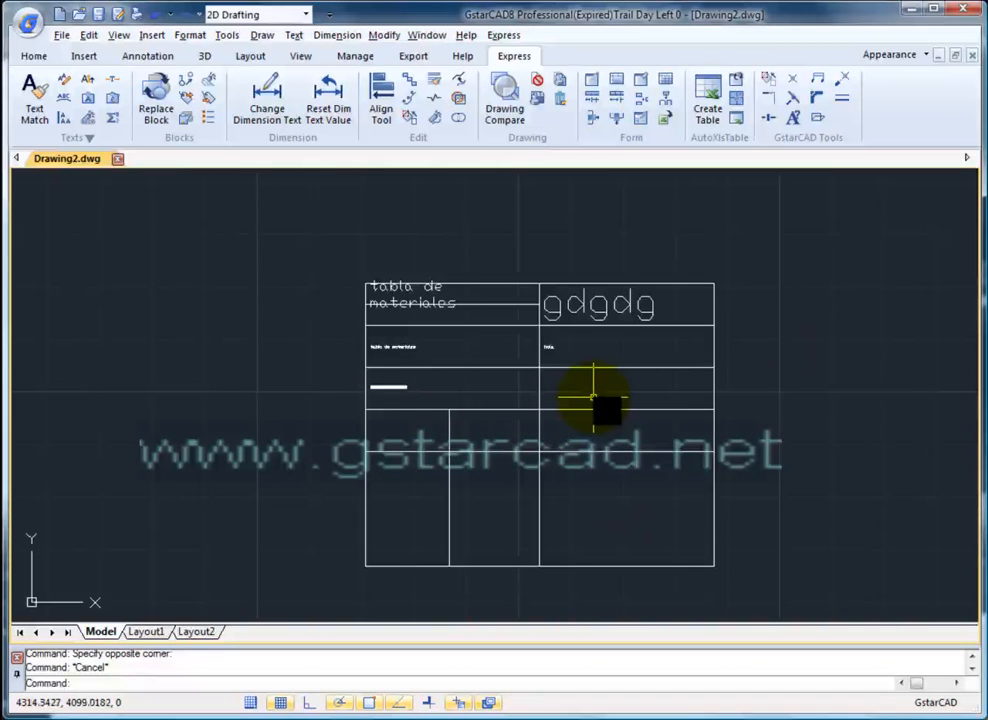
{"action": "left_click", "coordinate": [640, 99]}
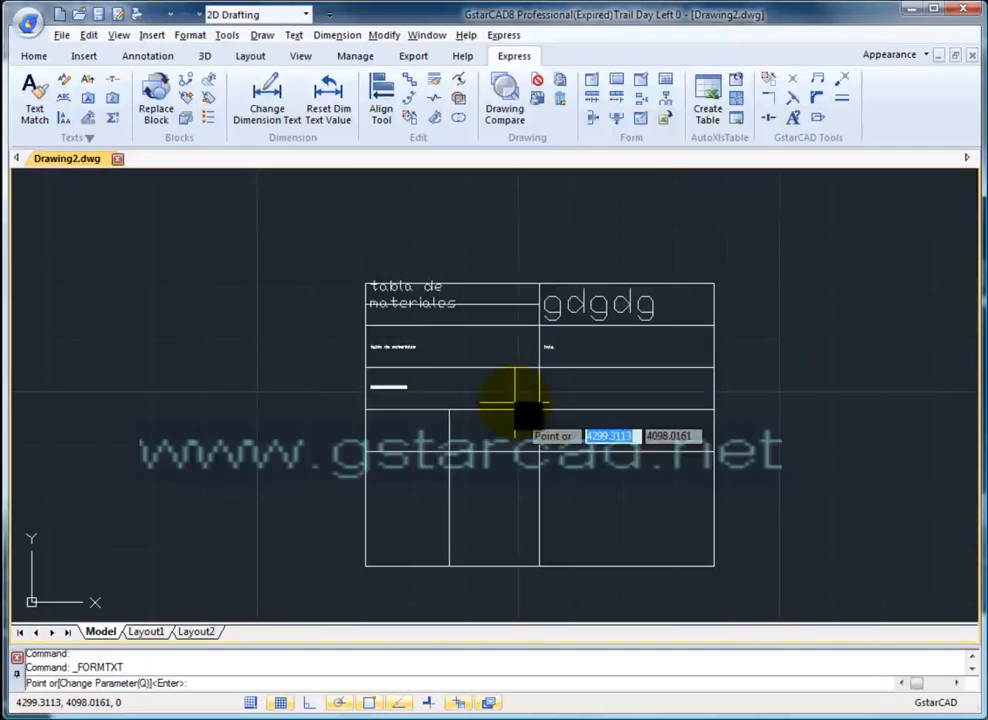
- Set the table fill-in text height mode to Measured word high
{"action": "type", "text": "Q"}
{"action": "key", "text": "Return"}
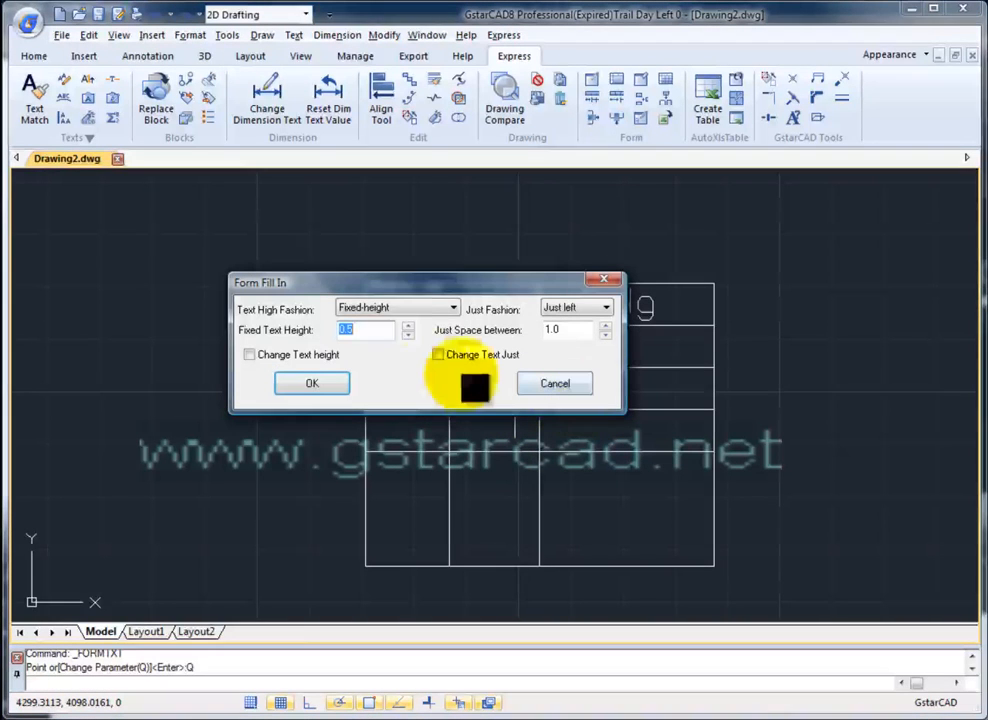
{"action": "left_click", "coordinate": [393, 308]}
{"action": "left_click", "coordinate": [388, 334]}
{"action": "left_click", "coordinate": [335, 383]}
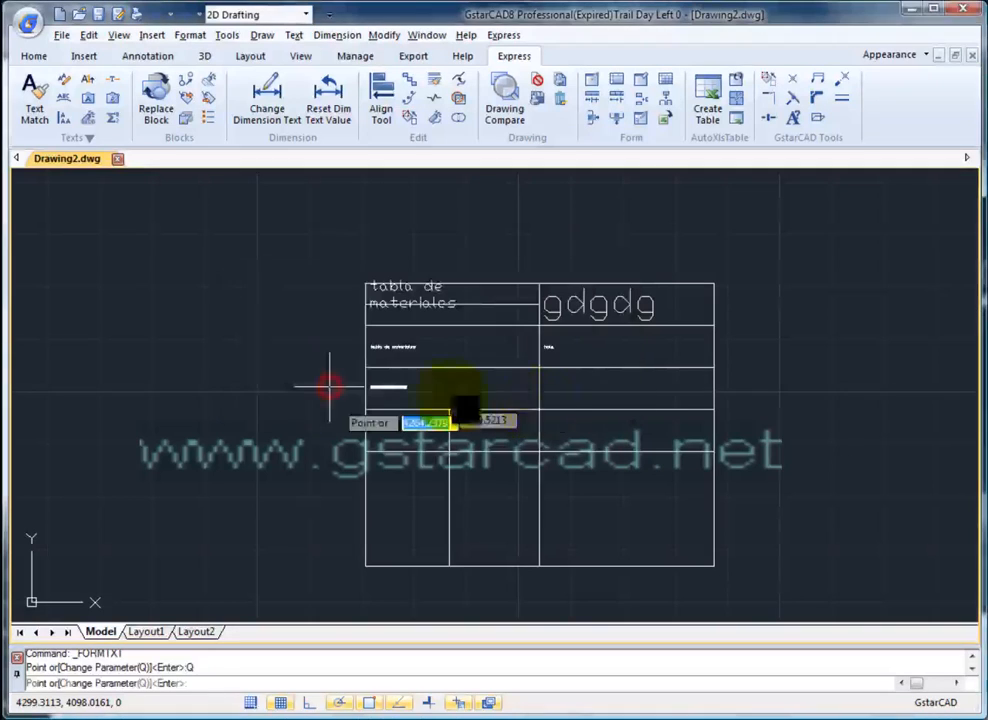
- Fill cells with MATERIALES, LADRILLO, CAL and the note about verifying the material in use
{"action": "left_click", "coordinate": [575, 385]}
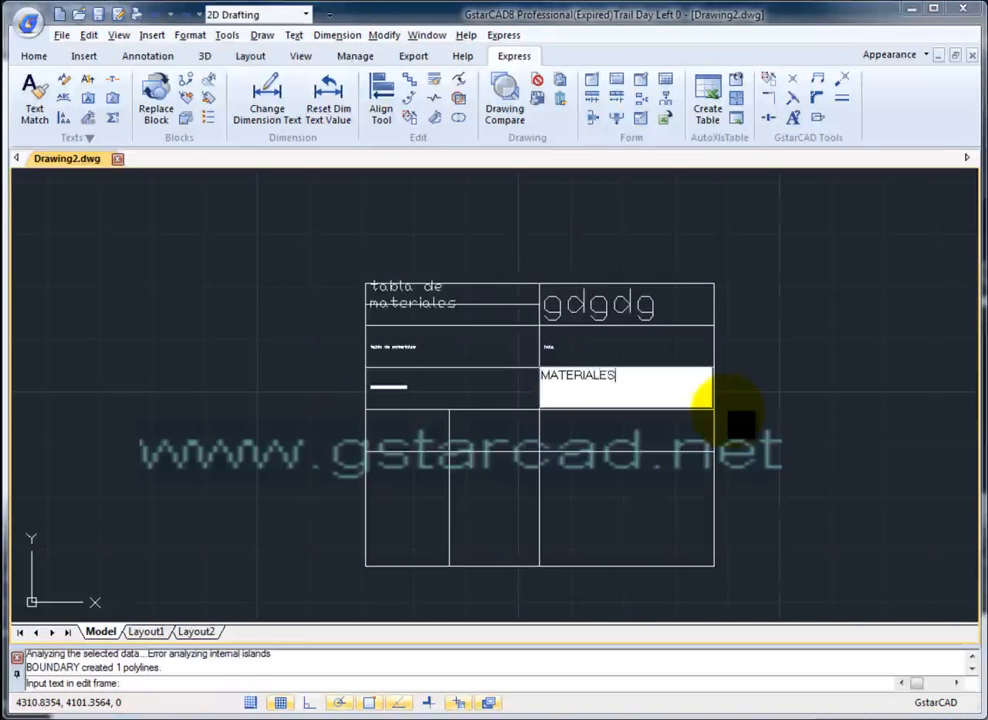
{"action": "type", "text": "MATERIALES"}
{"action": "key", "text": "Return"}
{"action": "left_click", "coordinate": [635, 435]}
{"action": "type", "text": "LADRILLO"}
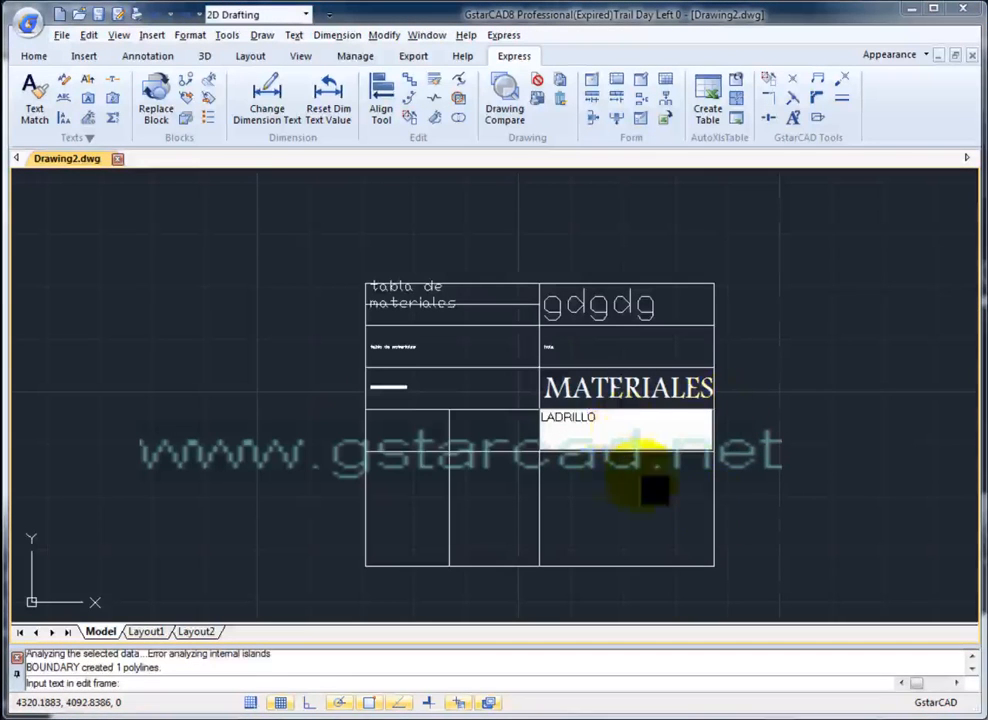
{"action": "left_click", "coordinate": [499, 434]}
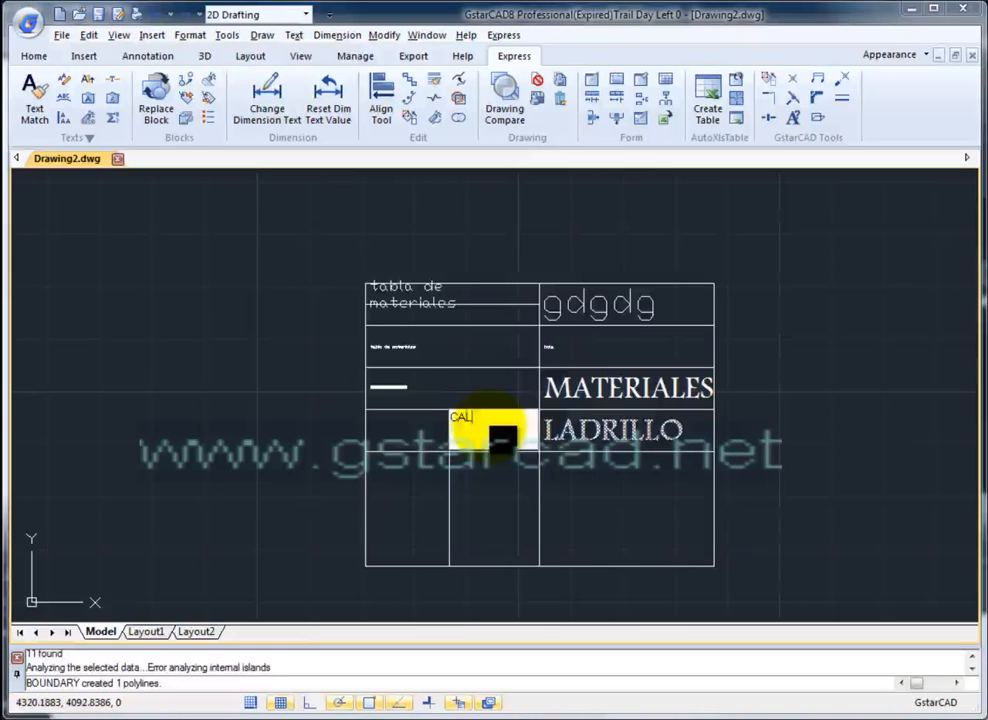
{"action": "type", "text": "CAL"}
{"action": "left_click", "coordinate": [386, 430]}
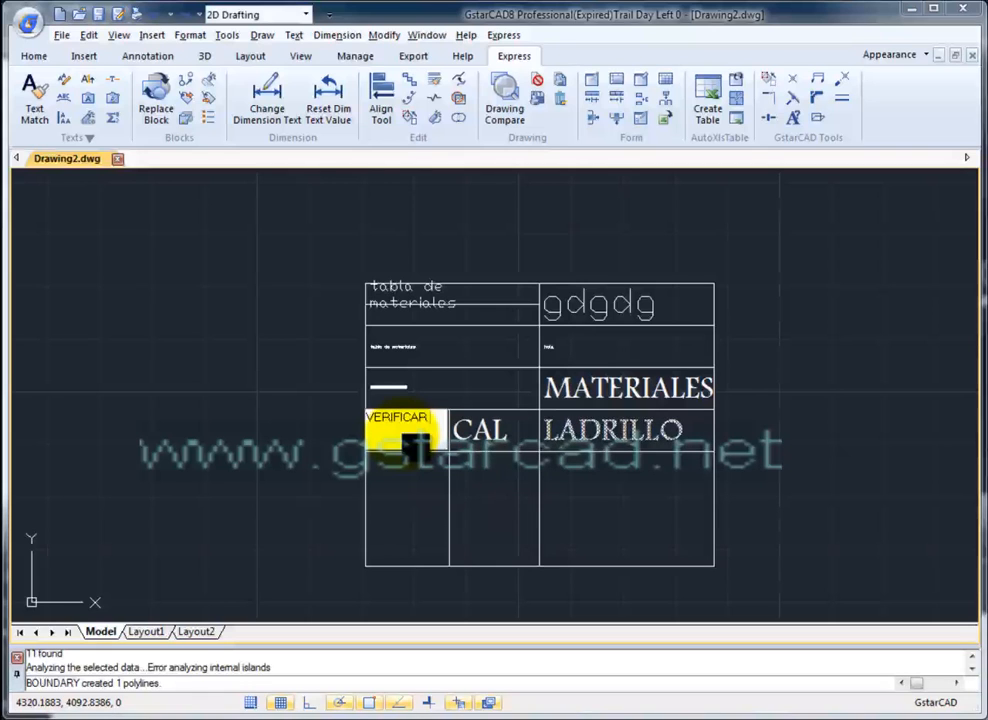
{"action": "type", "text": "E MATERIAL QUE YA SE ESTÉ UT"}
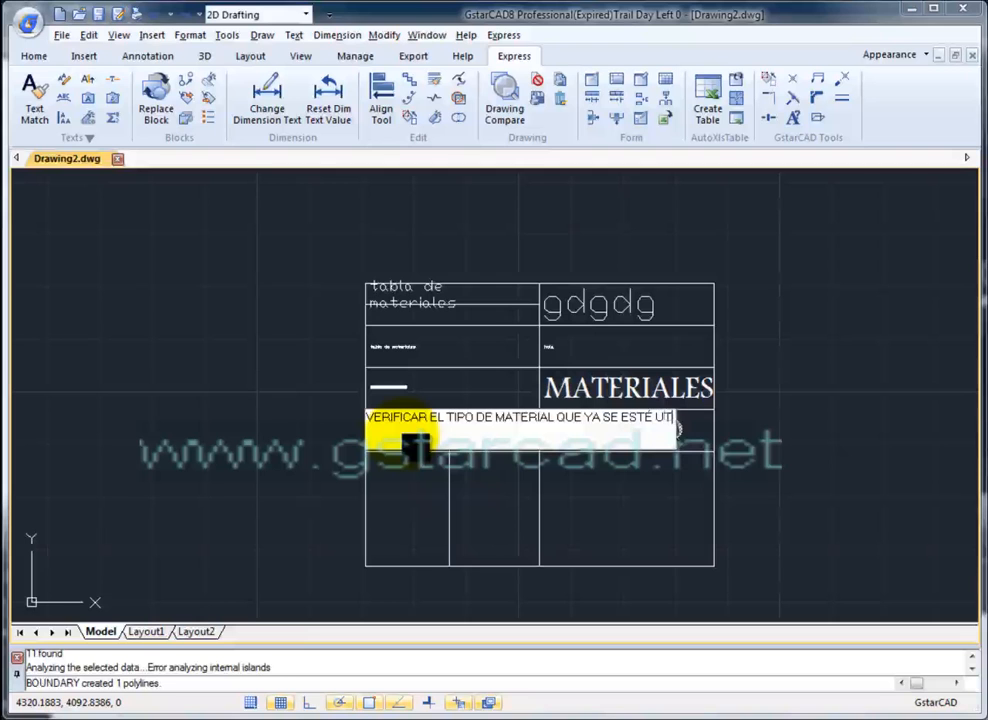
{"action": "type", "text": "O EN OBR"}
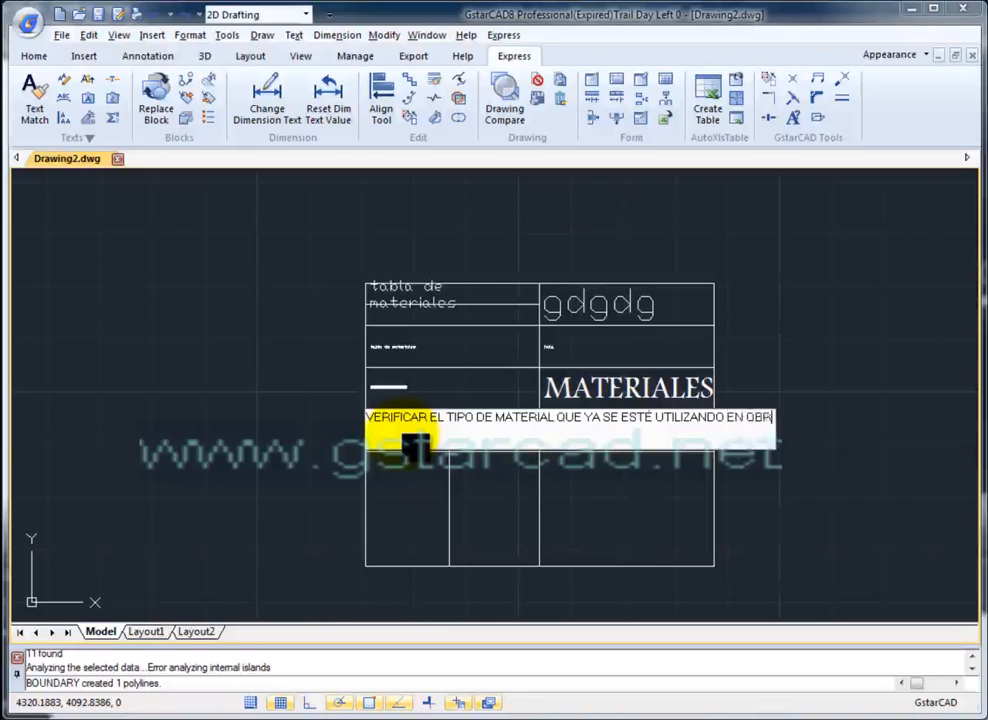
{"action": "key", "text": "Tab"}
{"action": "left_click", "coordinate": [441, 443]}
{"action": "key", "text": "Escape"}
{"action": "scroll", "coordinate": [422, 441], "scroll_direction": "up", "scroll_amount": 6}
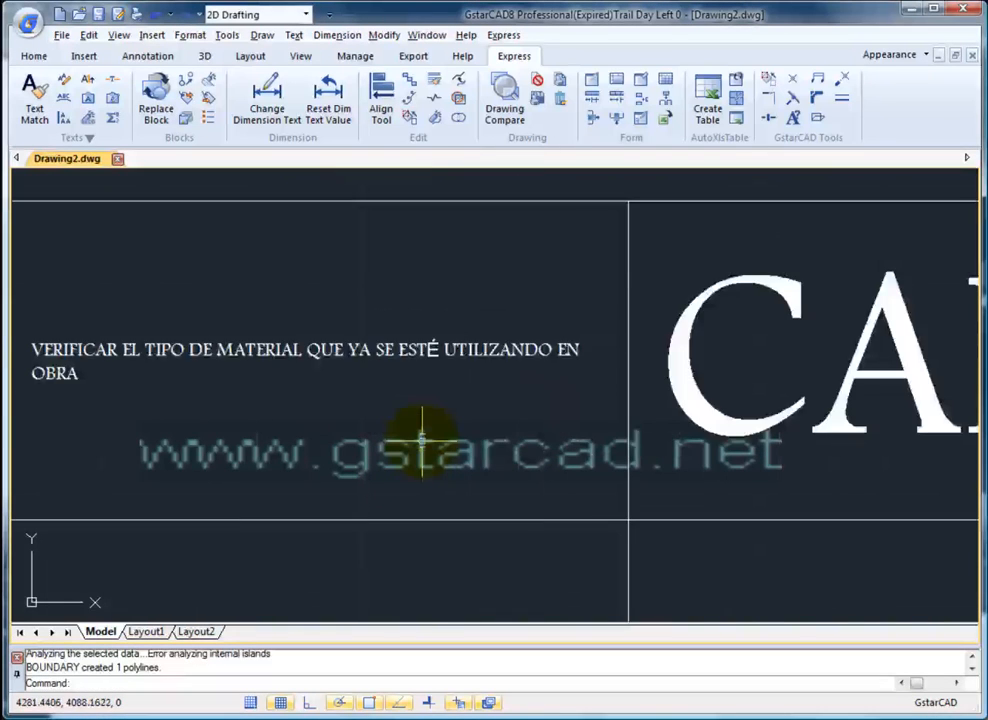
- Open the note cell's text to check it without changes
{"action": "scroll", "coordinate": [624, 412], "scroll_direction": "down", "scroll_amount": 3}
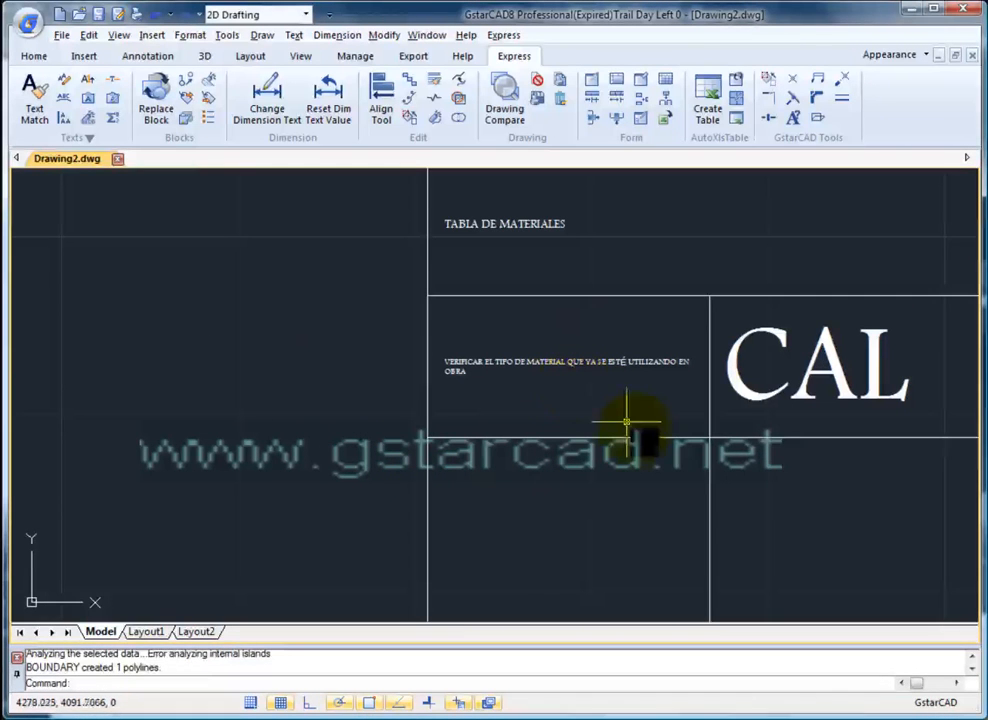
{"action": "double_click", "coordinate": [628, 404]}
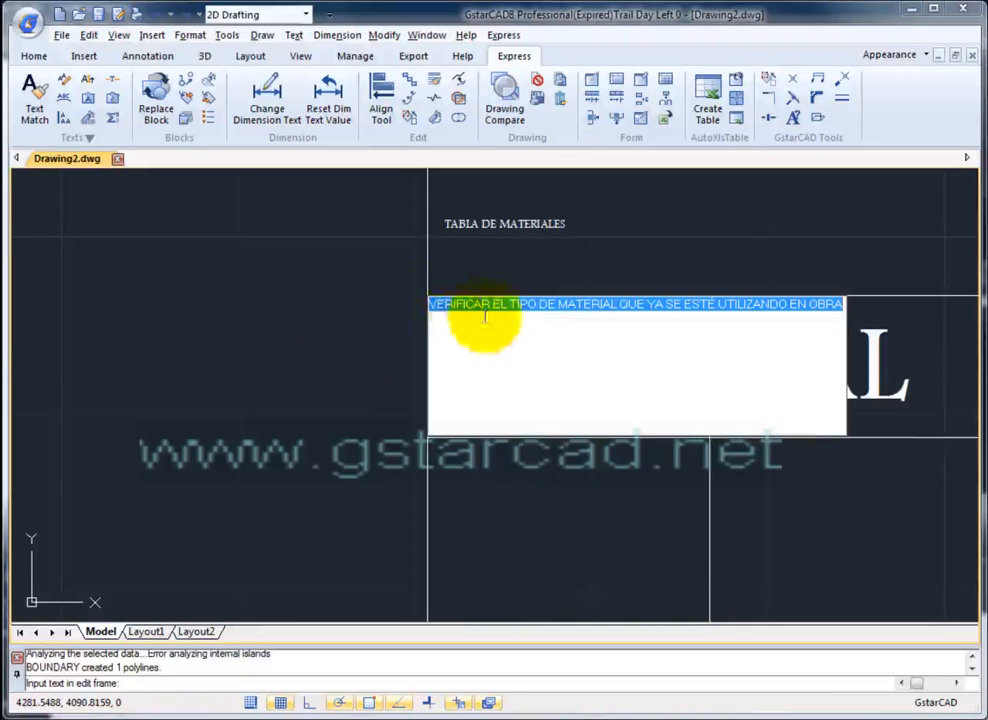
{"action": "key", "text": "Return"}
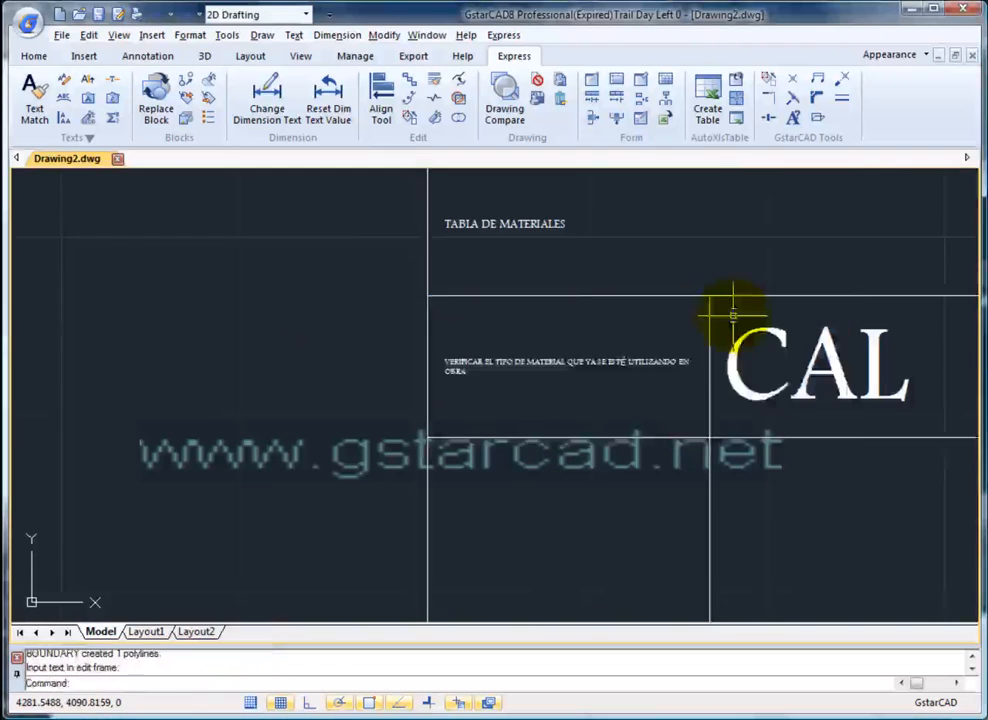
- Select the whole table with a crossing window for export to Excel
{"action": "scroll", "coordinate": [718, 353], "scroll_direction": "down", "scroll_amount": 3}
{"action": "mouse_move", "coordinate": [746, 355]}
{"action": "middle_mouse_down"}
{"action": "mouse_move", "coordinate": [412, 318]}
{"action": "mouse_move", "coordinate": [456, 360]}
{"action": "mouse_move", "coordinate": [271, 411]}
{"action": "mouse_move", "coordinate": [518, 315]}
{"action": "middle_mouse_up"}
{"action": "scroll", "coordinate": [456, 360], "scroll_direction": "up", "scroll_amount": 2}
{"action": "scroll", "coordinate": [271, 411], "scroll_direction": "down", "scroll_amount": 2}
{"action": "scroll", "coordinate": [476, 381], "scroll_direction": "down", "scroll_amount": 2}
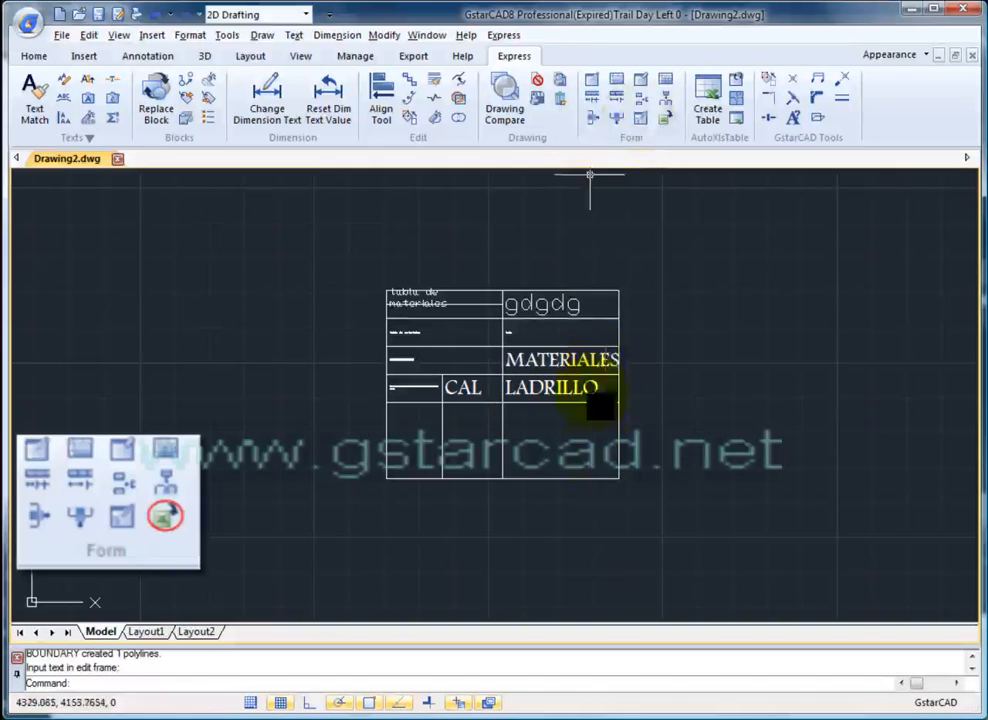
{"action": "left_click", "coordinate": [660, 484]}
{"action": "left_click", "coordinate": [331, 264]}
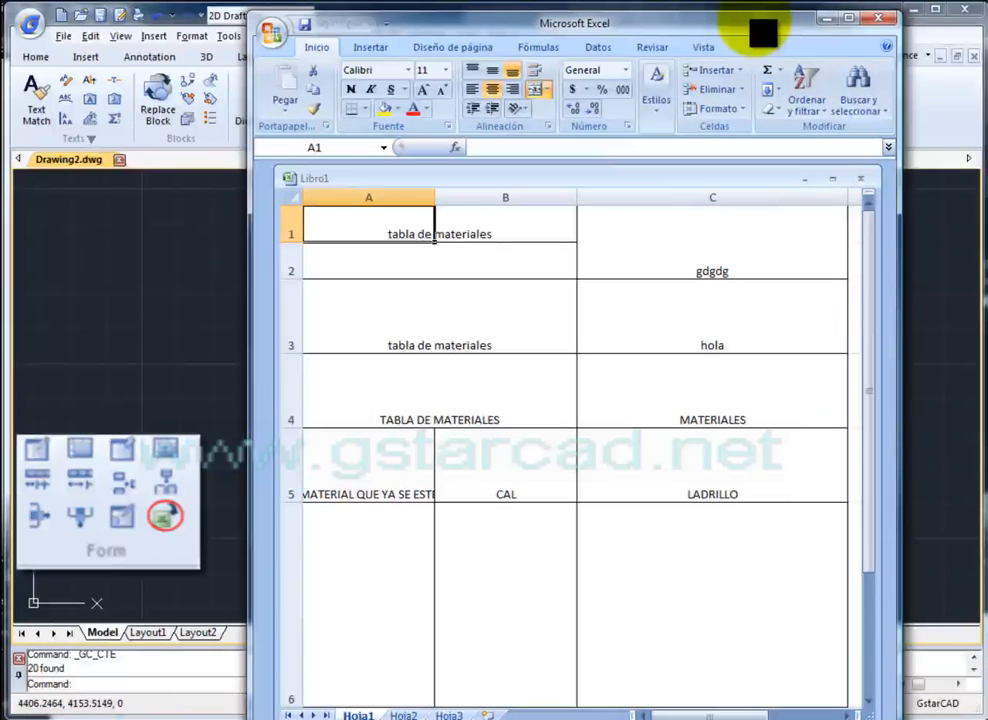
- Enlarge the Excel windows, zoom out, select A1:C6 to review the table, then minimize Excel
{"action": "left_click_drag", "start_coordinate": [901, 719], "coordinate": [917, 700]}
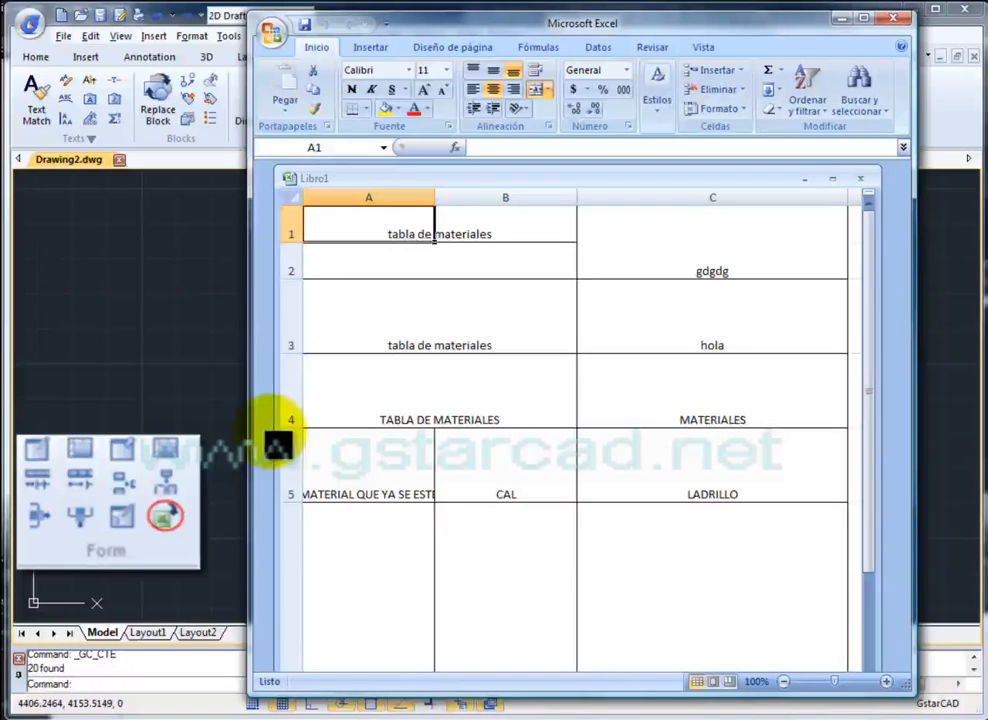
{"action": "left_click_drag", "start_coordinate": [281, 442], "coordinate": [259, 431]}
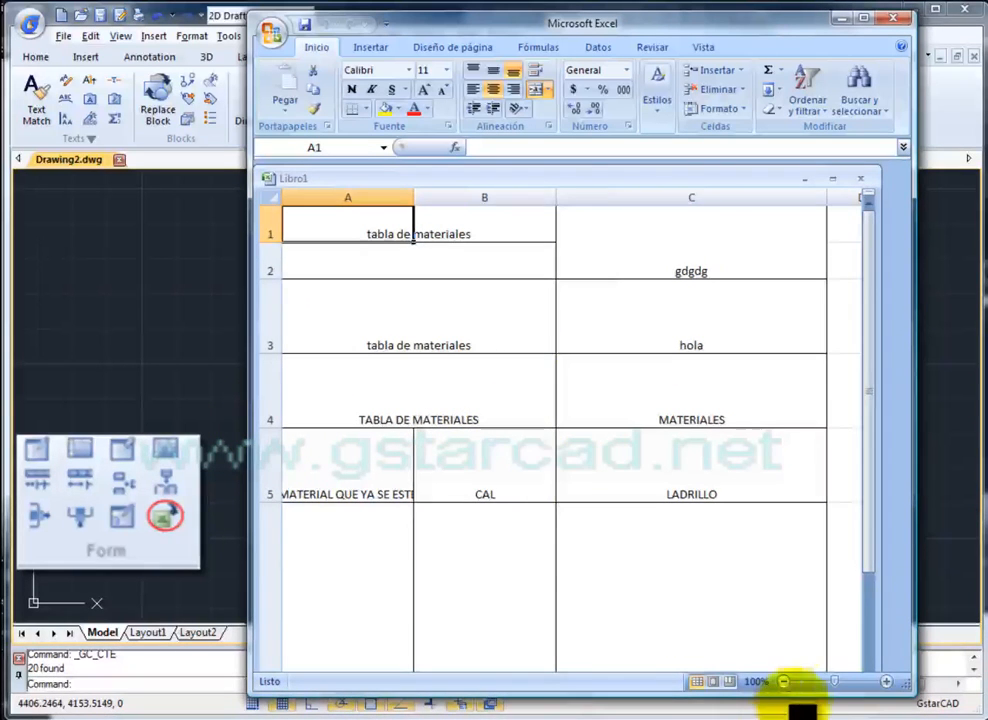
{"action": "left_click", "coordinate": [784, 681]}
{"action": "left_click", "coordinate": [784, 681]}
{"action": "left_click", "coordinate": [784, 681]}
{"action": "left_click", "coordinate": [784, 681]}
{"action": "left_click", "coordinate": [784, 681]}
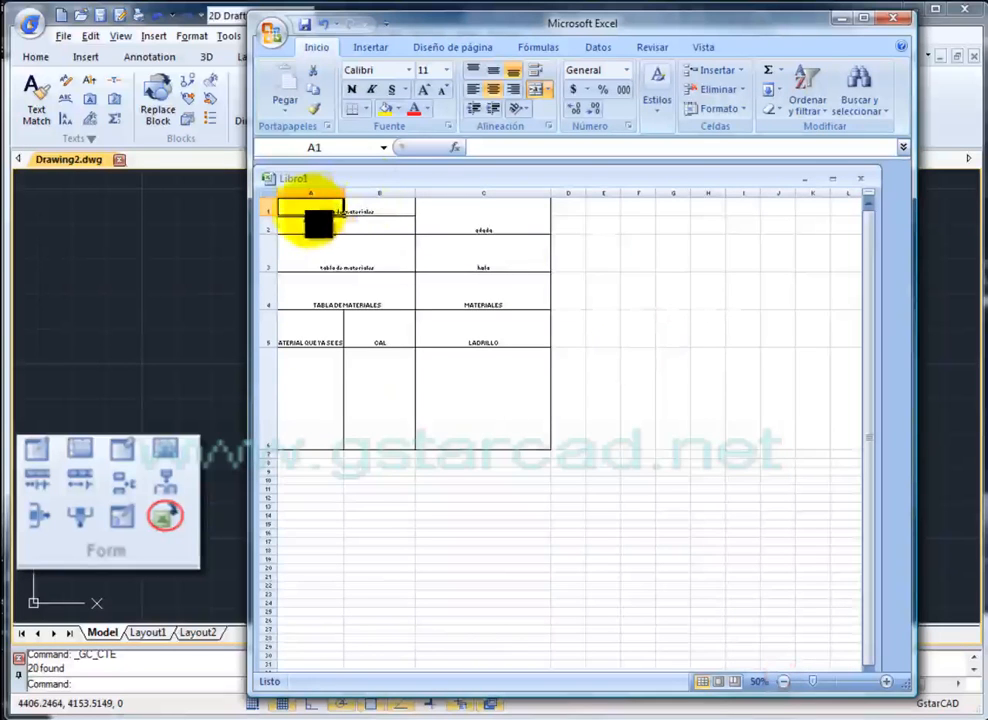
{"action": "left_click", "coordinate": [460, 372]}
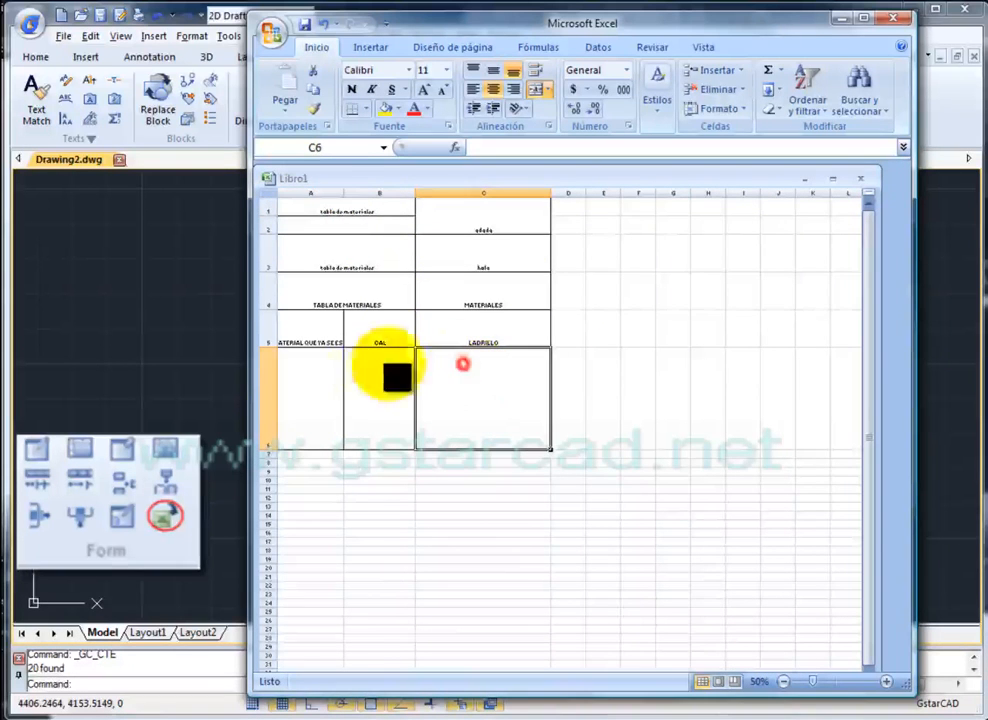
{"action": "left_click_drag", "start_coordinate": [318, 205], "coordinate": [485, 428]}
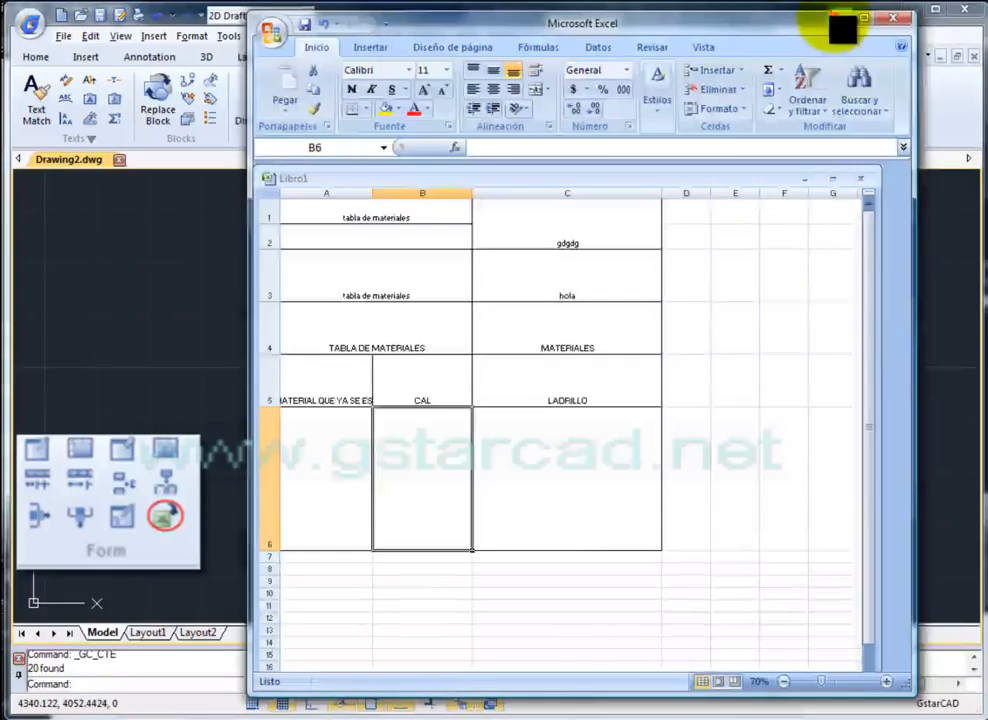
{"action": "left_click", "coordinate": [842, 20]}
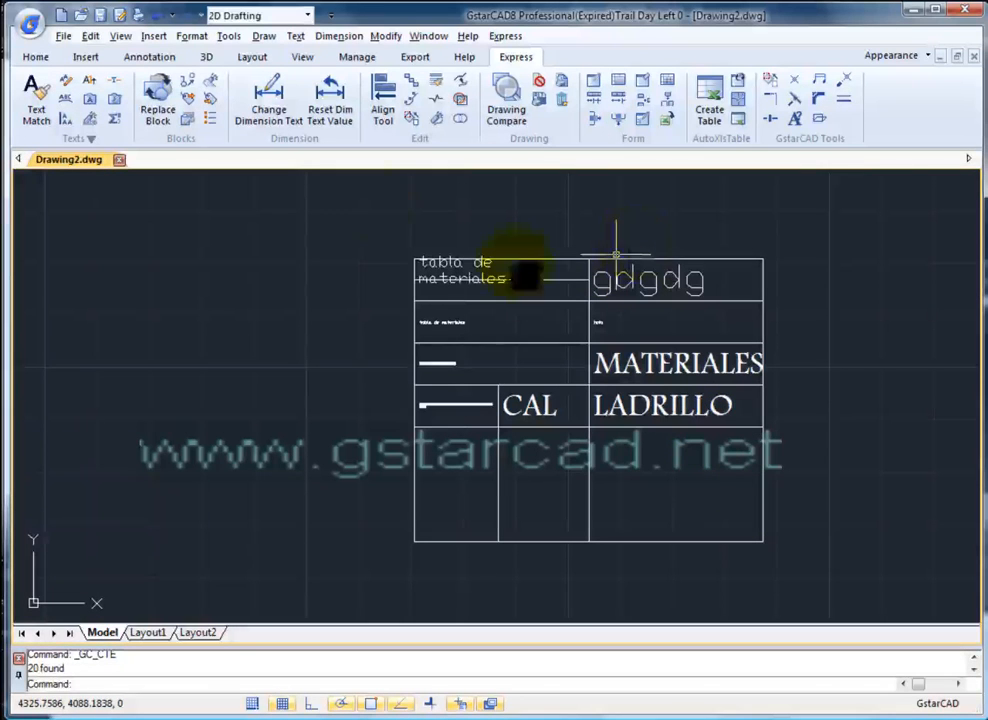
- Show the Insert ribbon, then zoom and pan to frame the materials table and two Excel tables
{"action": "left_click", "coordinate": [86, 57]}
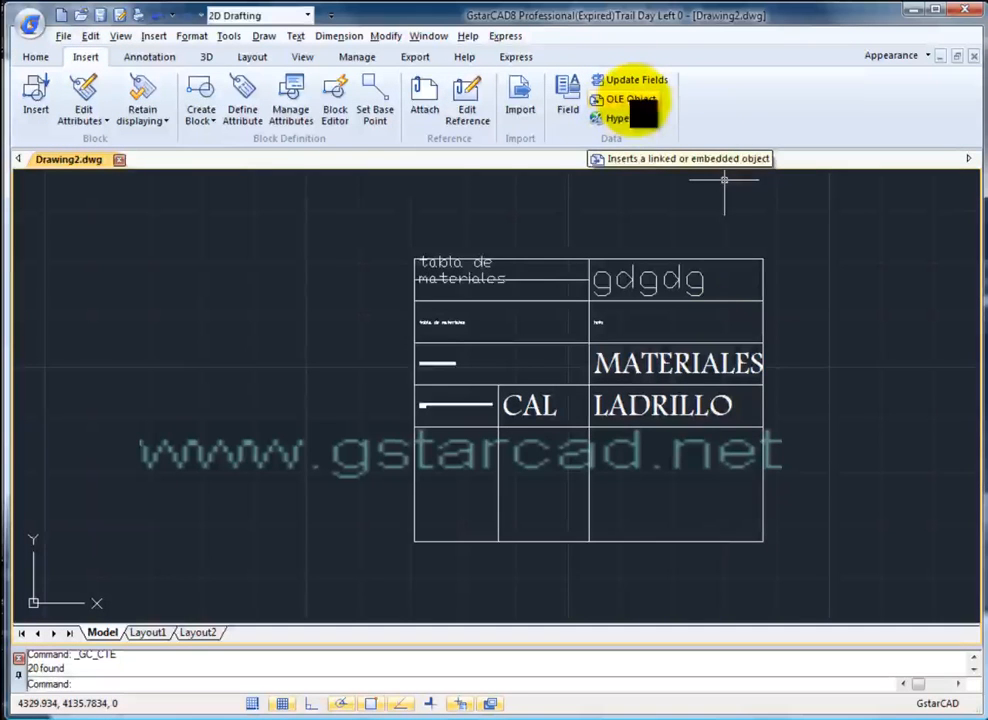
{"action": "scroll", "coordinate": [600, 384], "scroll_direction": "down", "scroll_amount": 5}
{"action": "scroll", "coordinate": [633, 449], "scroll_direction": "down", "scroll_amount": 8}
{"action": "middle_click_drag", "start_coordinate": [633, 449], "coordinate": [624, 362]}
{"action": "scroll", "coordinate": [527, 458], "scroll_direction": "up", "scroll_amount": 6}
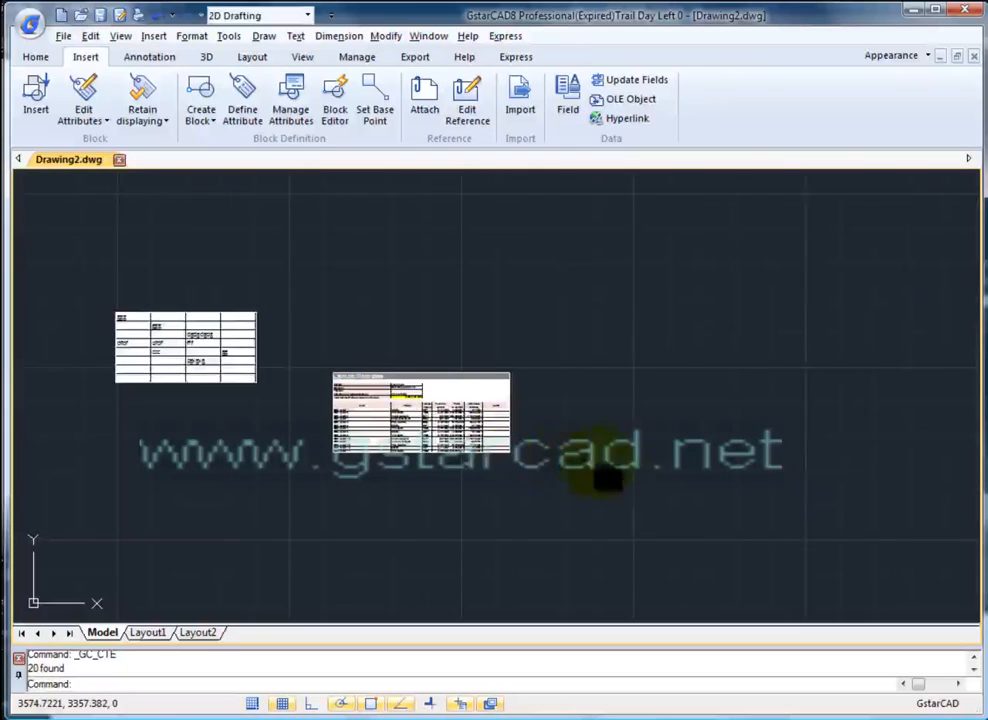
{"action": "middle_click_drag", "start_coordinate": [580, 472], "coordinate": [641, 503]}
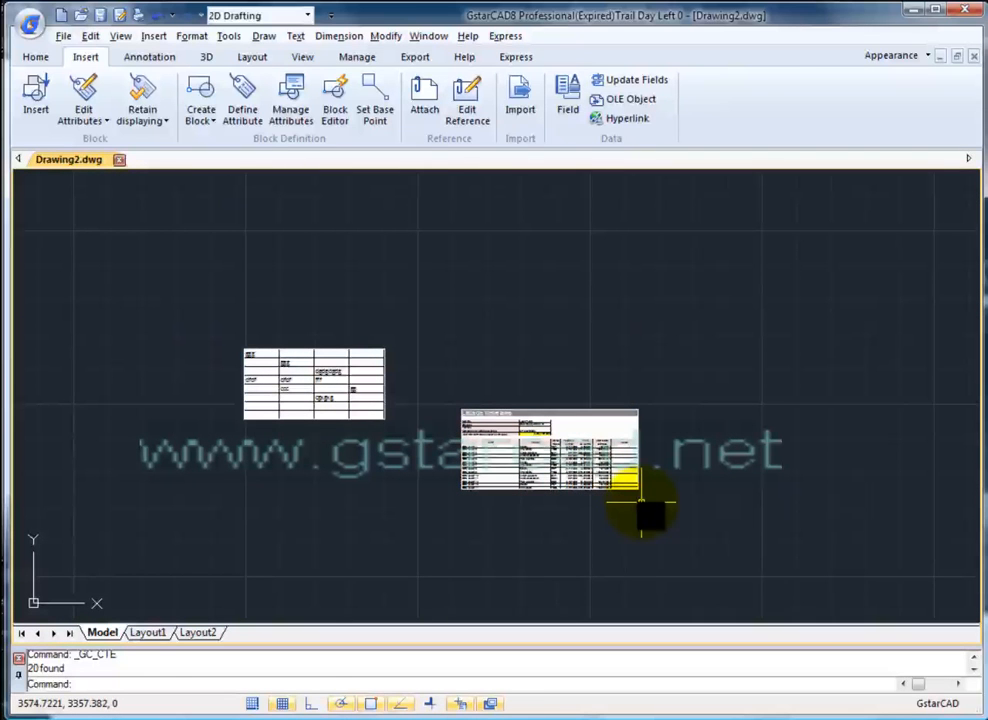